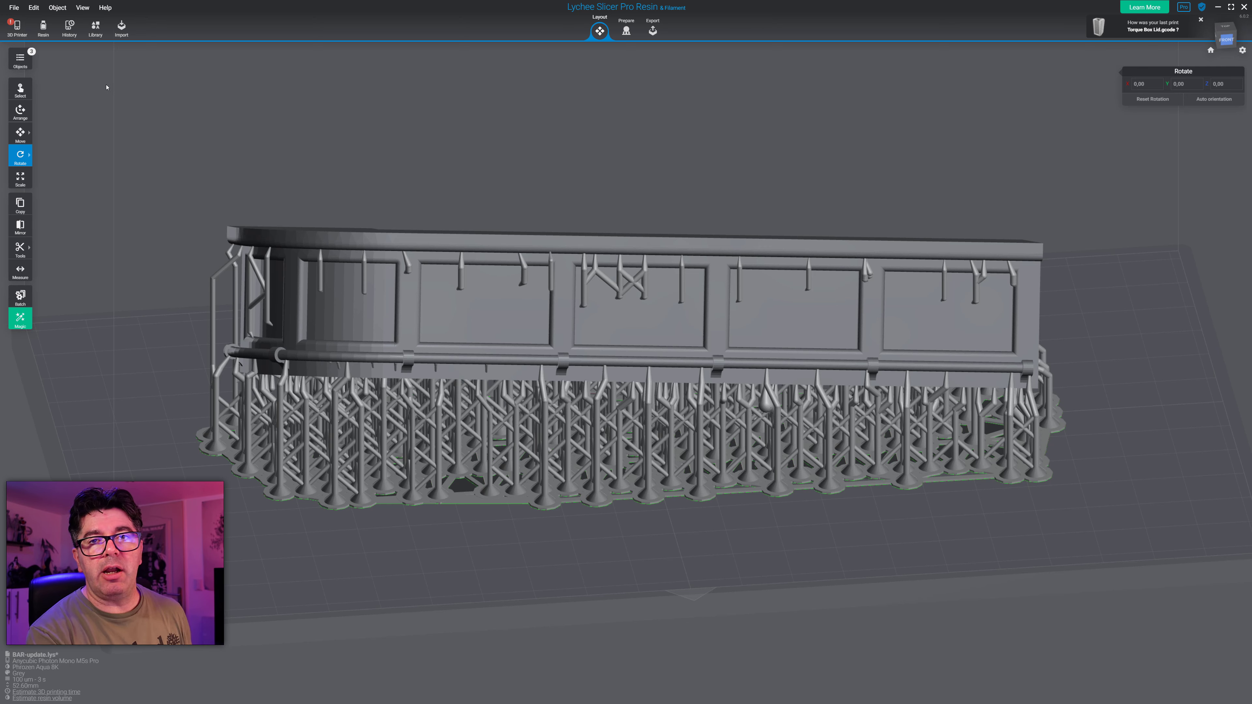
# - Examine the tilted bar model and its dense support structure from the front, above and the end
pyautogui.moveTo(305, 226); pyautogui.dragTo(606, 215, button='right')
pyautogui.click(603, 208)
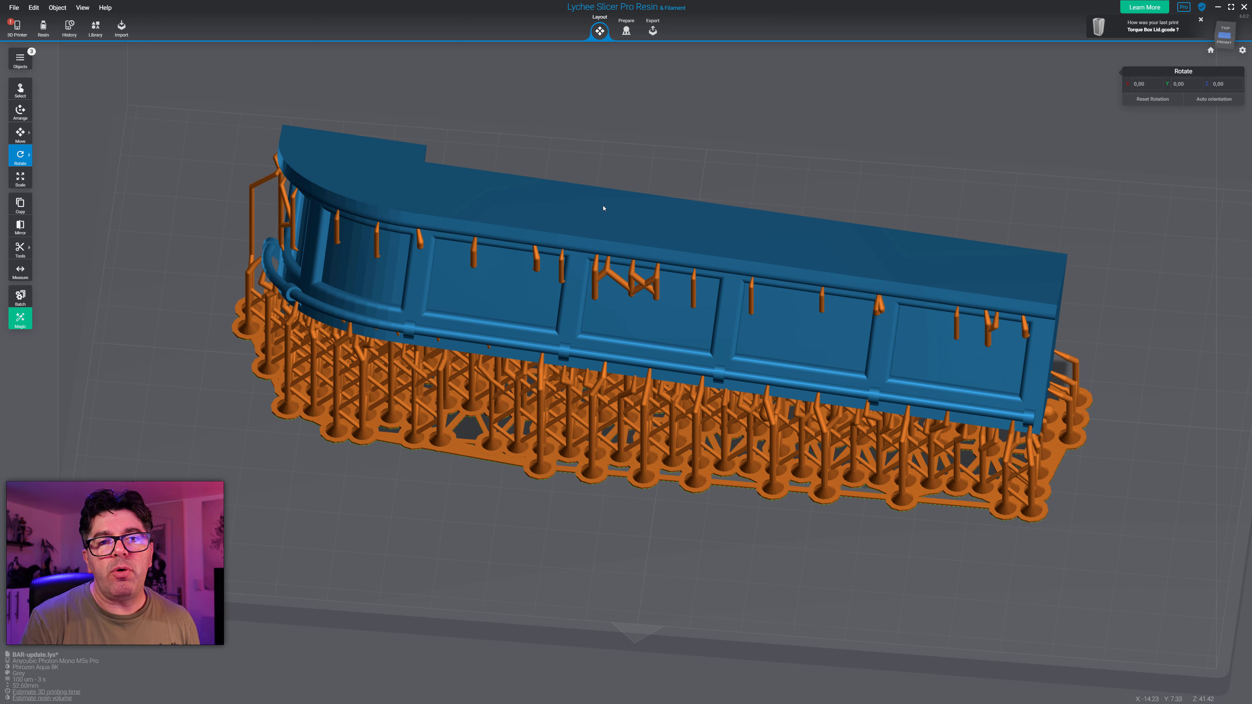
pyautogui.click(726, 161)
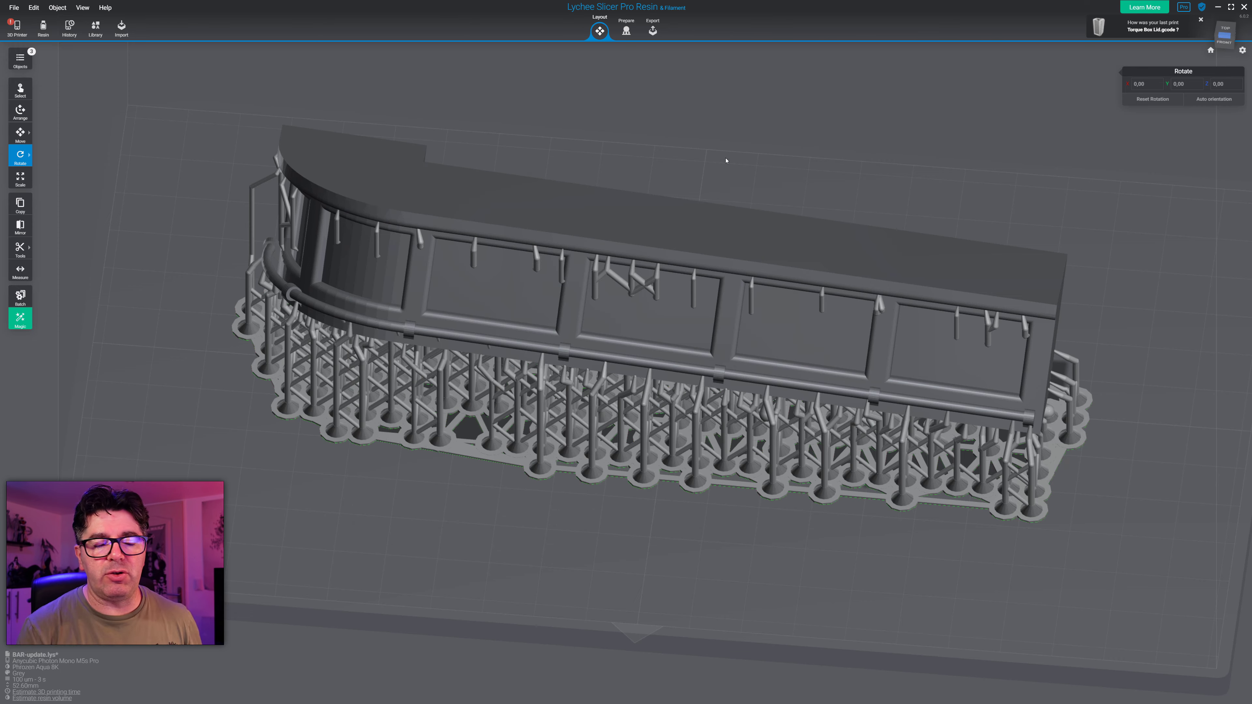
pyautogui.moveTo(578, 69); pyautogui.dragTo(772, 159, button='right')
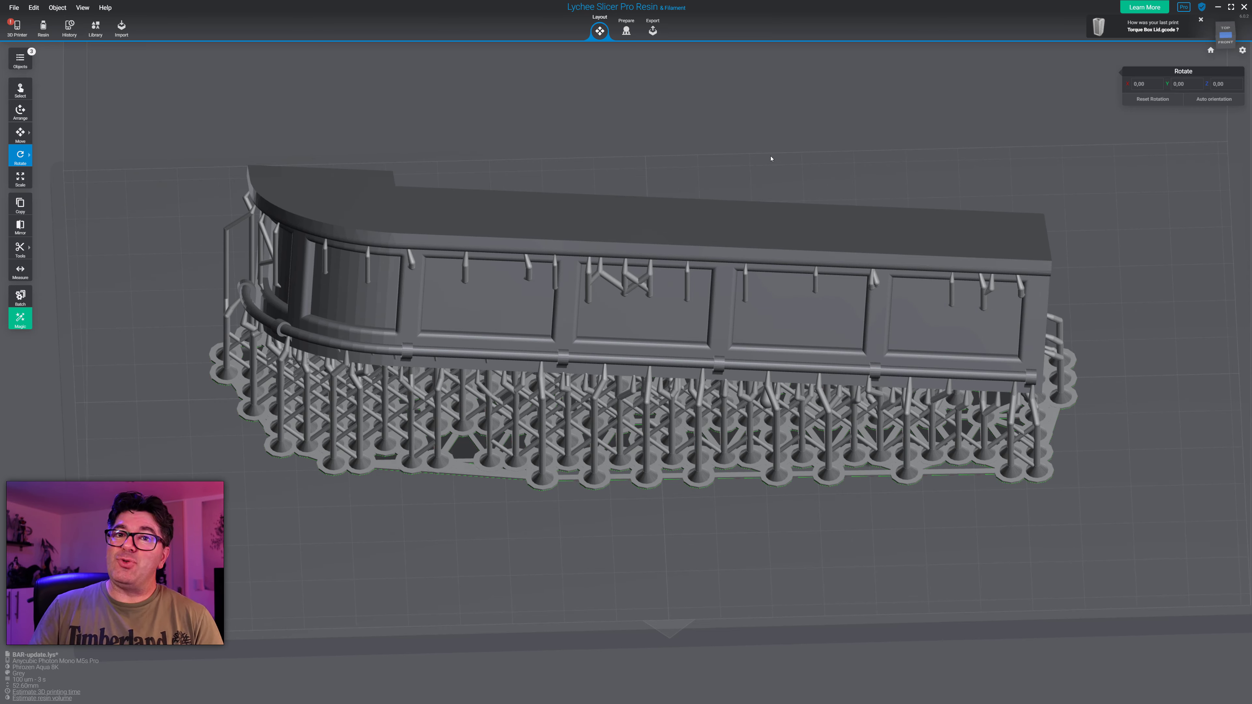
pyautogui.moveTo(769, 176); pyautogui.dragTo(682, 201, button='right')
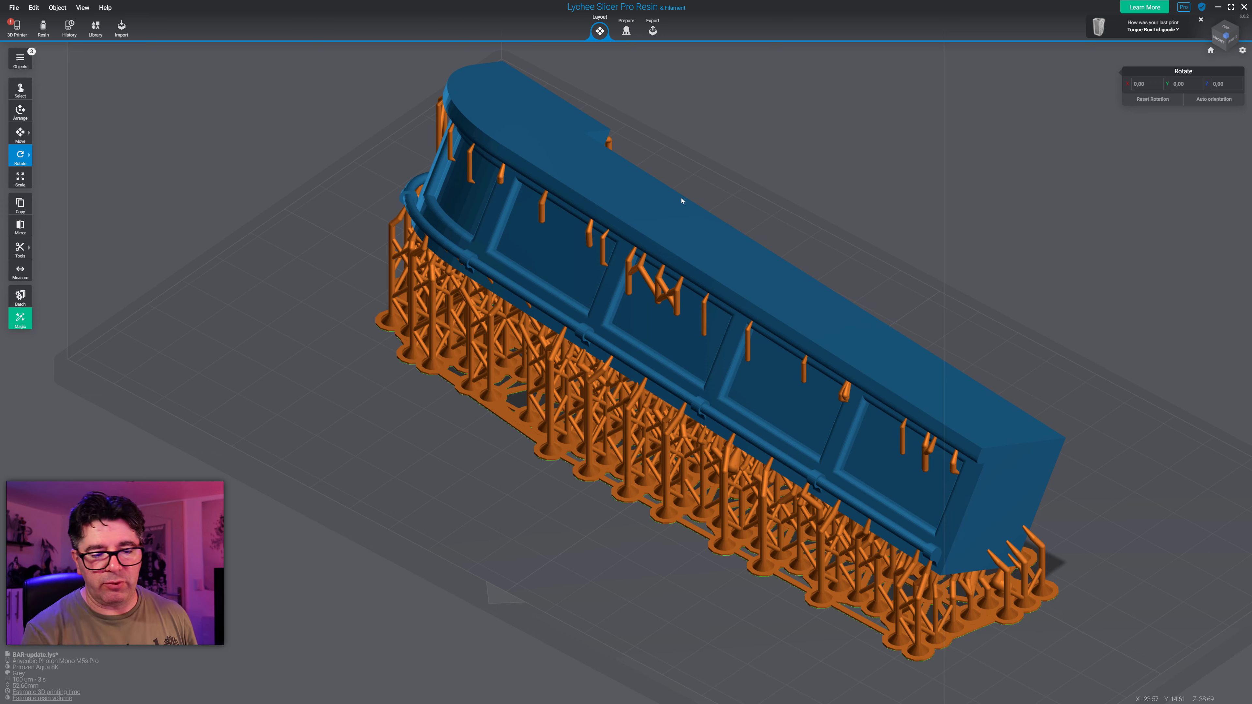
pyautogui.moveTo(660, 196); pyautogui.dragTo(883, 203, button='right')
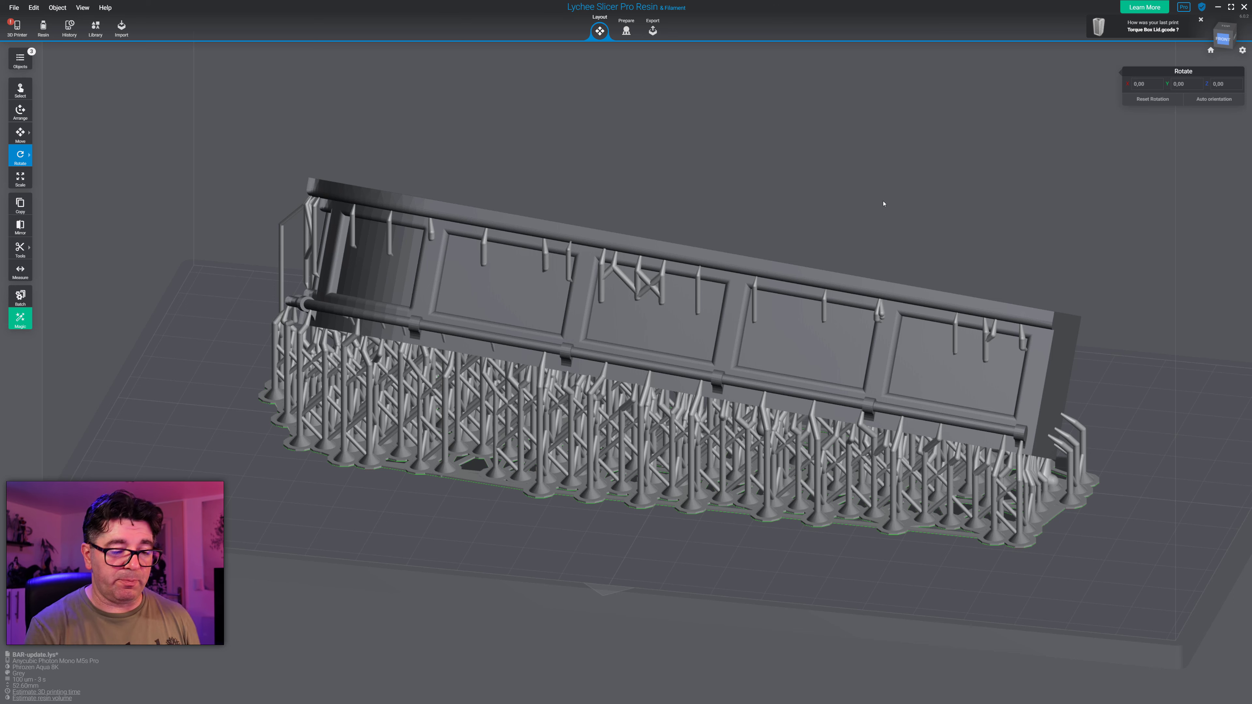
pyautogui.moveTo(787, 167); pyautogui.dragTo(875, 196, button='right')
pyautogui.click(711, 272)
pyautogui.moveTo(522, 202); pyautogui.dragTo(476, 196, button='right')
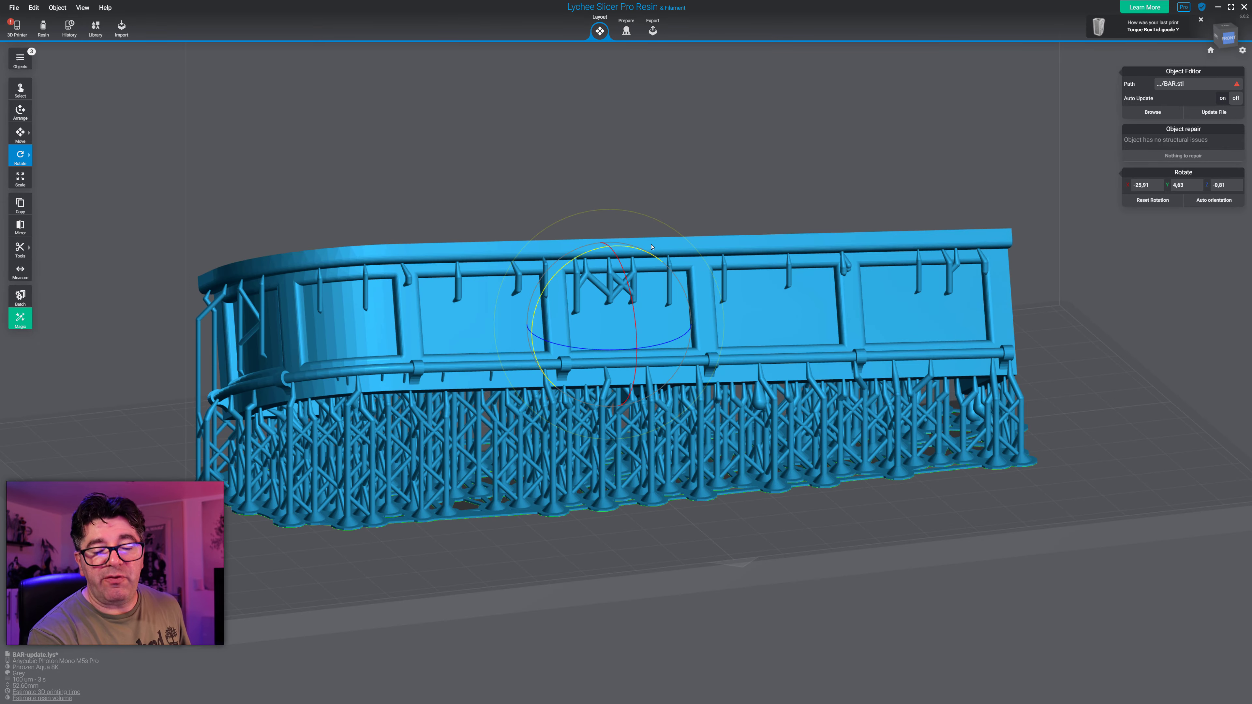
pyautogui.moveTo(669, 203); pyautogui.dragTo(664, 196, button='right')
pyautogui.moveTo(749, 203); pyautogui.dragTo(478, 176, button='right')
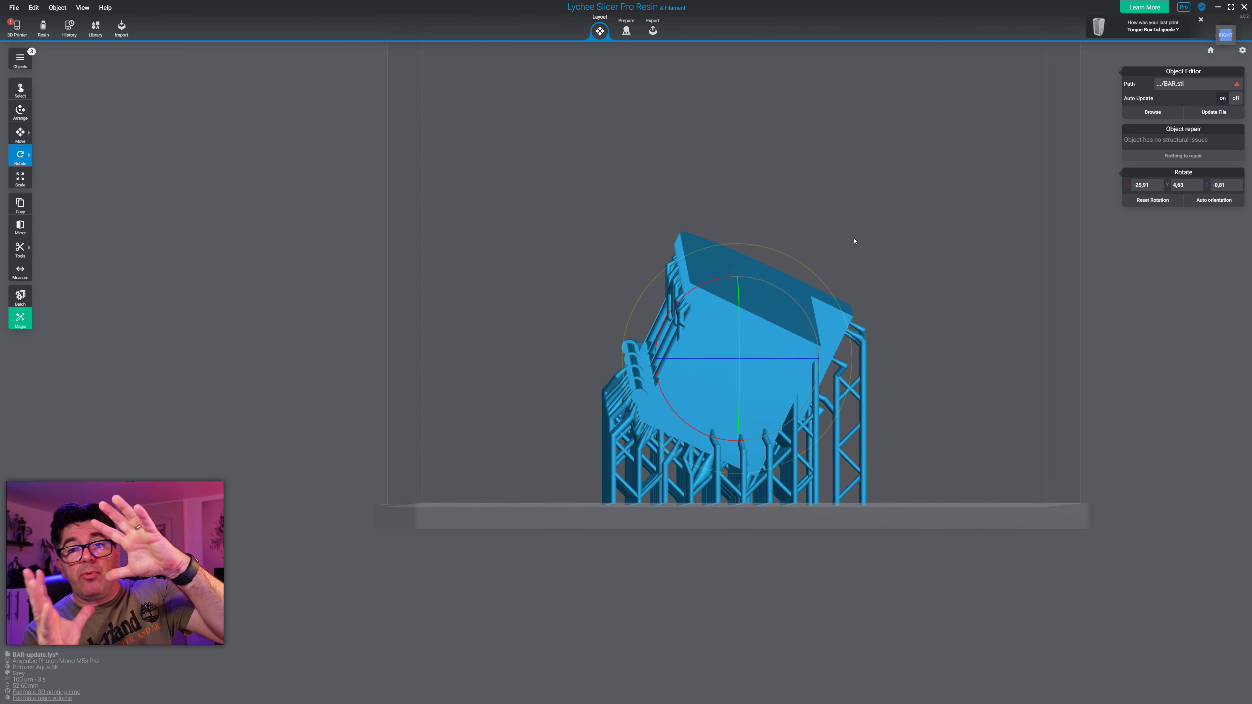
pyautogui.moveTo(510, 230); pyautogui.dragTo(820, 239, button='right')
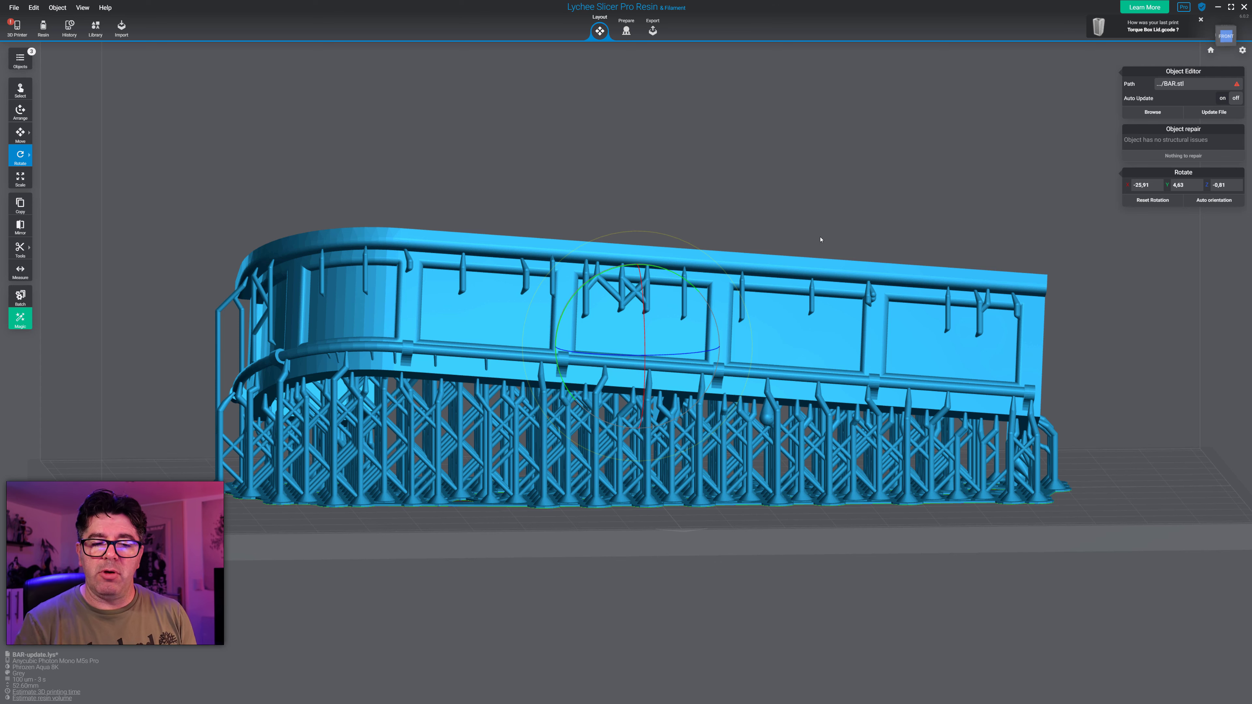
pyautogui.moveTo(786, 215); pyautogui.dragTo(838, 200)
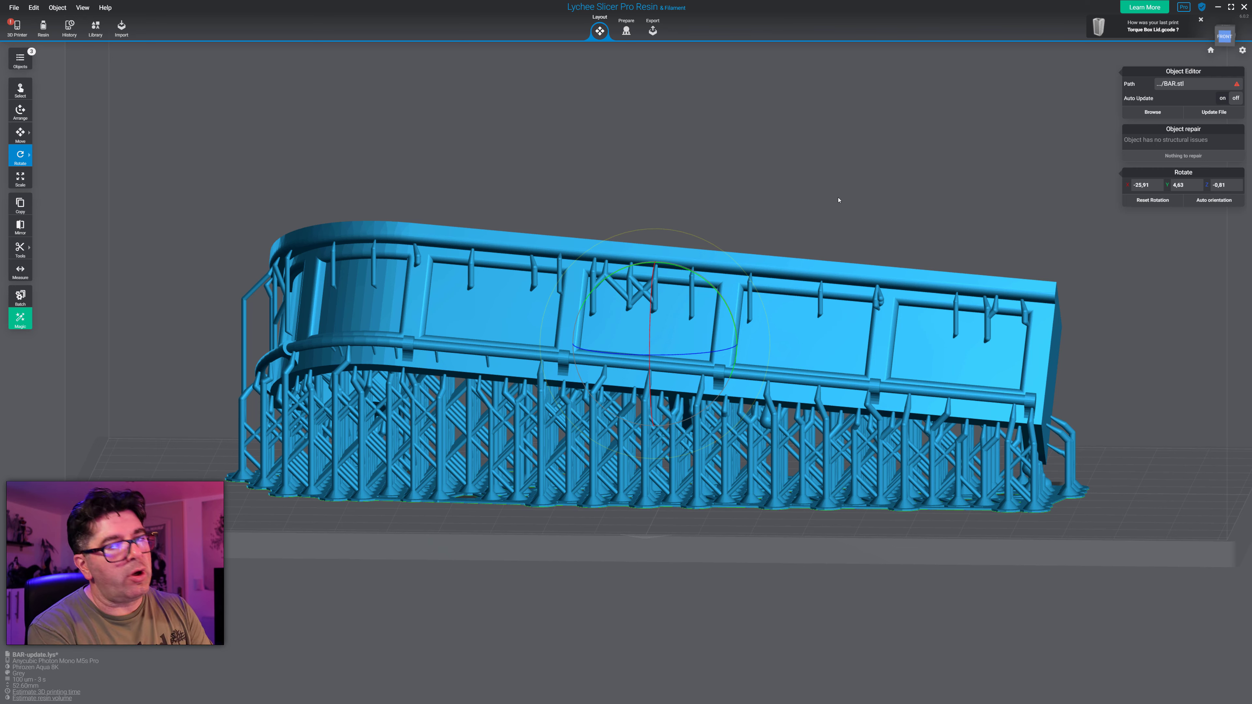
pyautogui.moveTo(815, 198); pyautogui.dragTo(456, 447)
# - Switch to support preparation, show the complete supports and raise the layer preview through the bar's first cross-sections
pyautogui.click(638, 36)
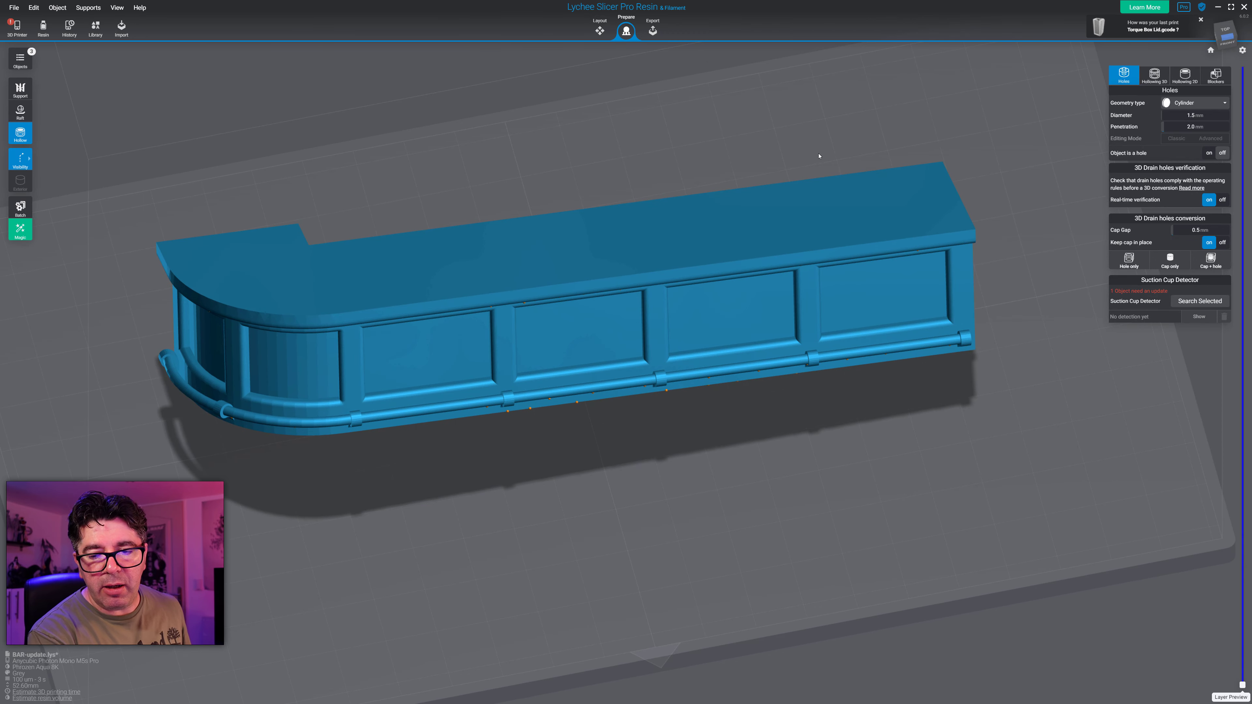
pyautogui.moveTo(1242, 686); pyautogui.dragTo(1242, 552)
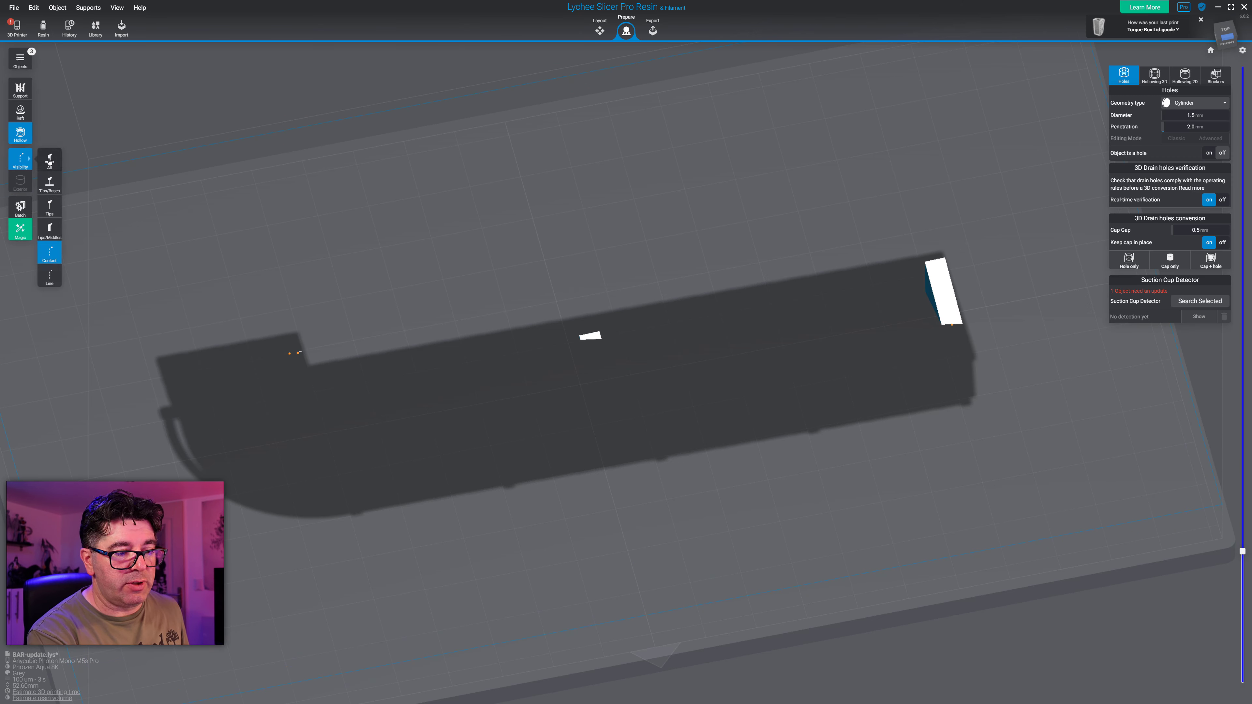
pyautogui.click(49, 159)
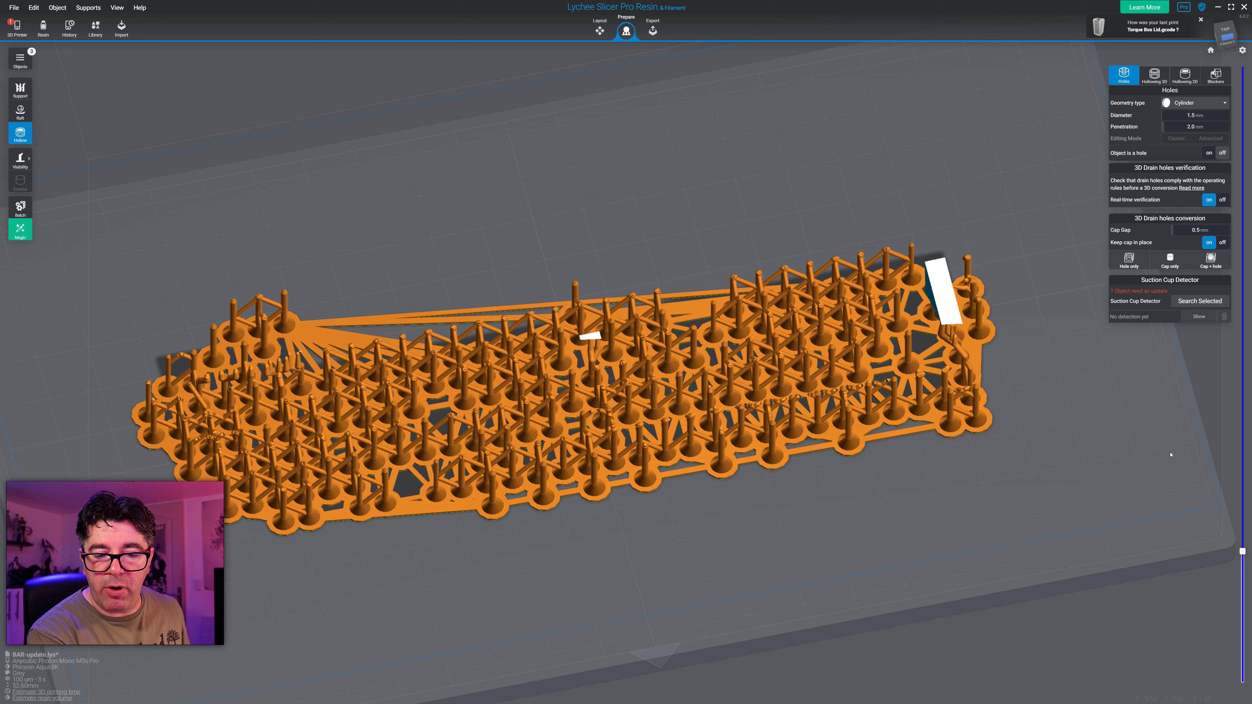
pyautogui.moveTo(1243, 551); pyautogui.dragTo(1242, 507)
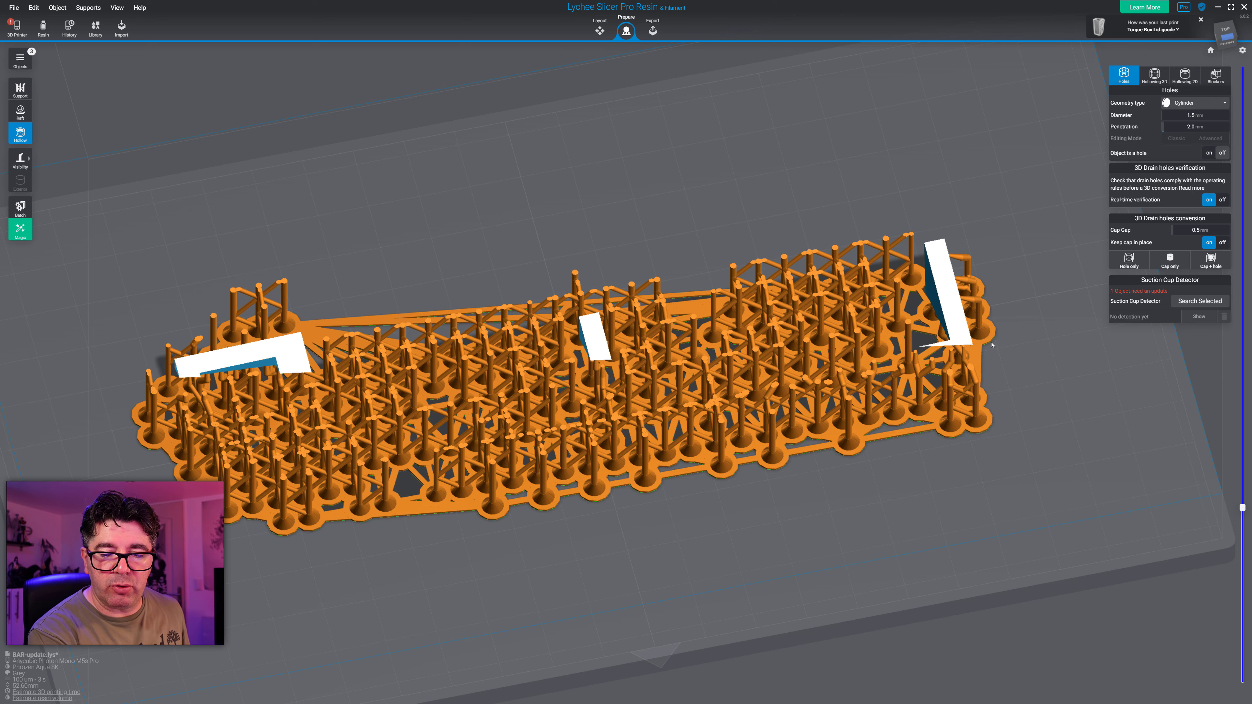
pyautogui.moveTo(1243, 507); pyautogui.dragTo(1242, 417)
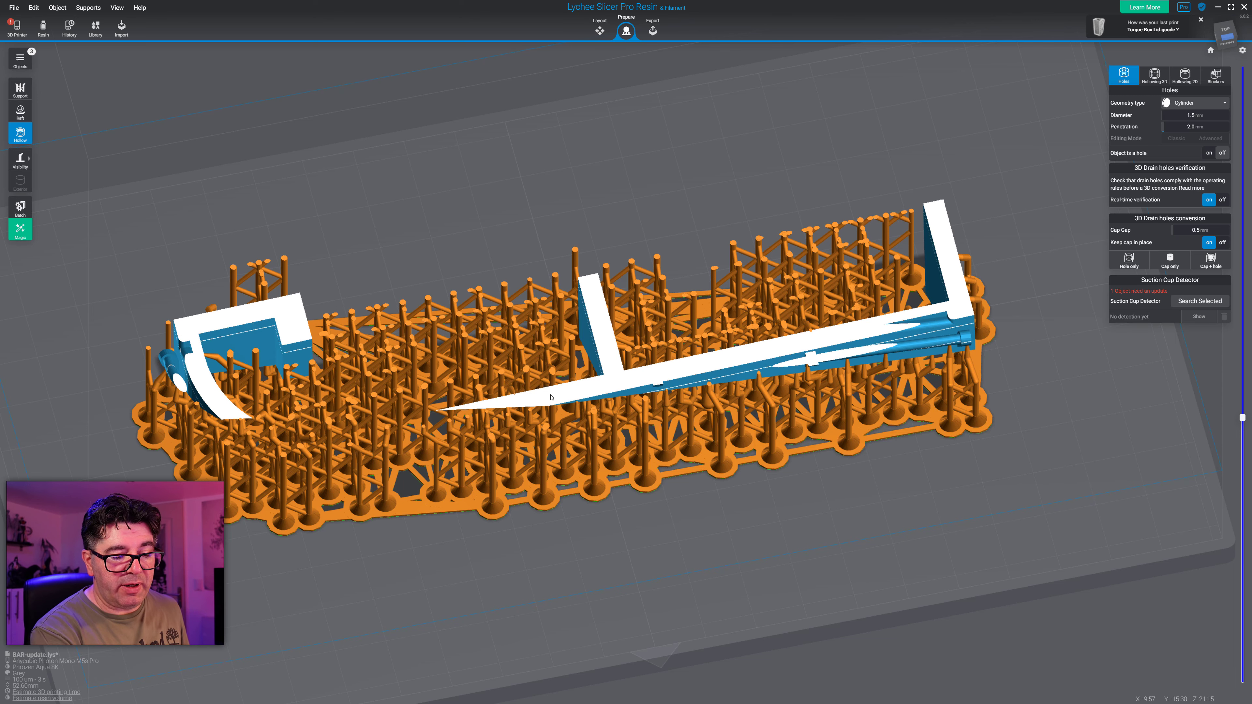
# - Examine how the tilted bar's cross-section changes by moving the layer preview up and back down
pyautogui.scroll(-4, 551, 397)
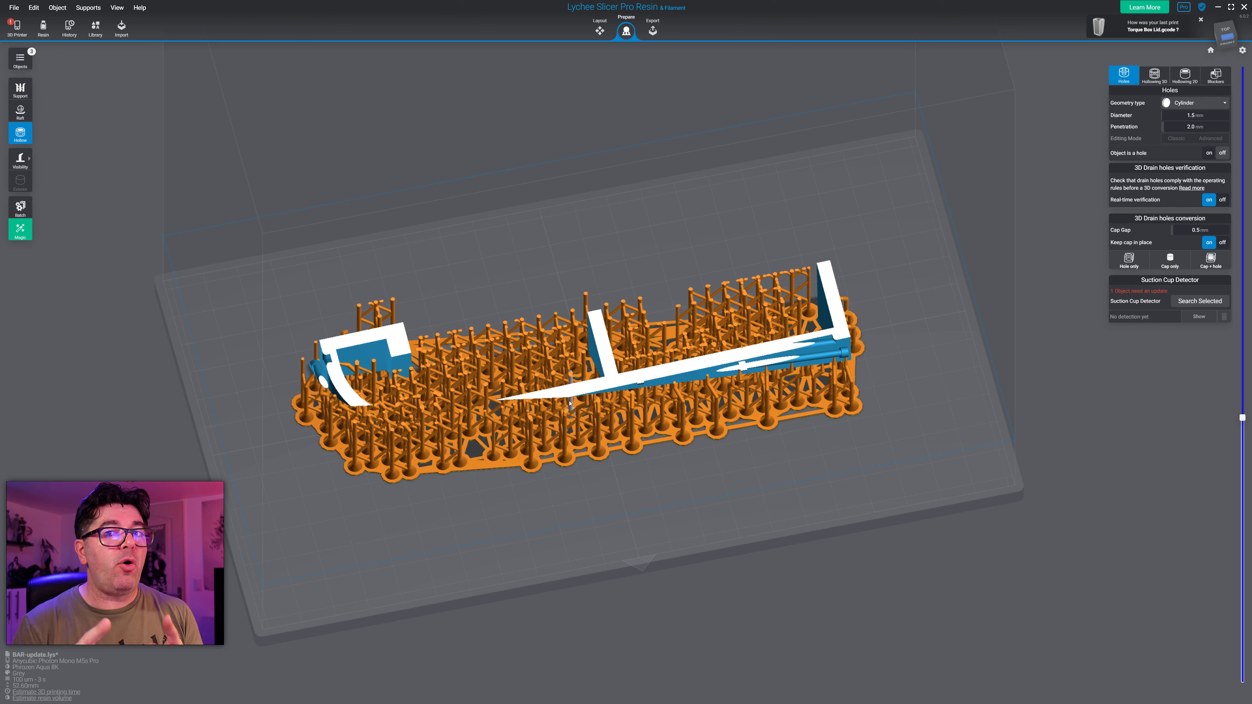
pyautogui.scroll(5, 720, 497)
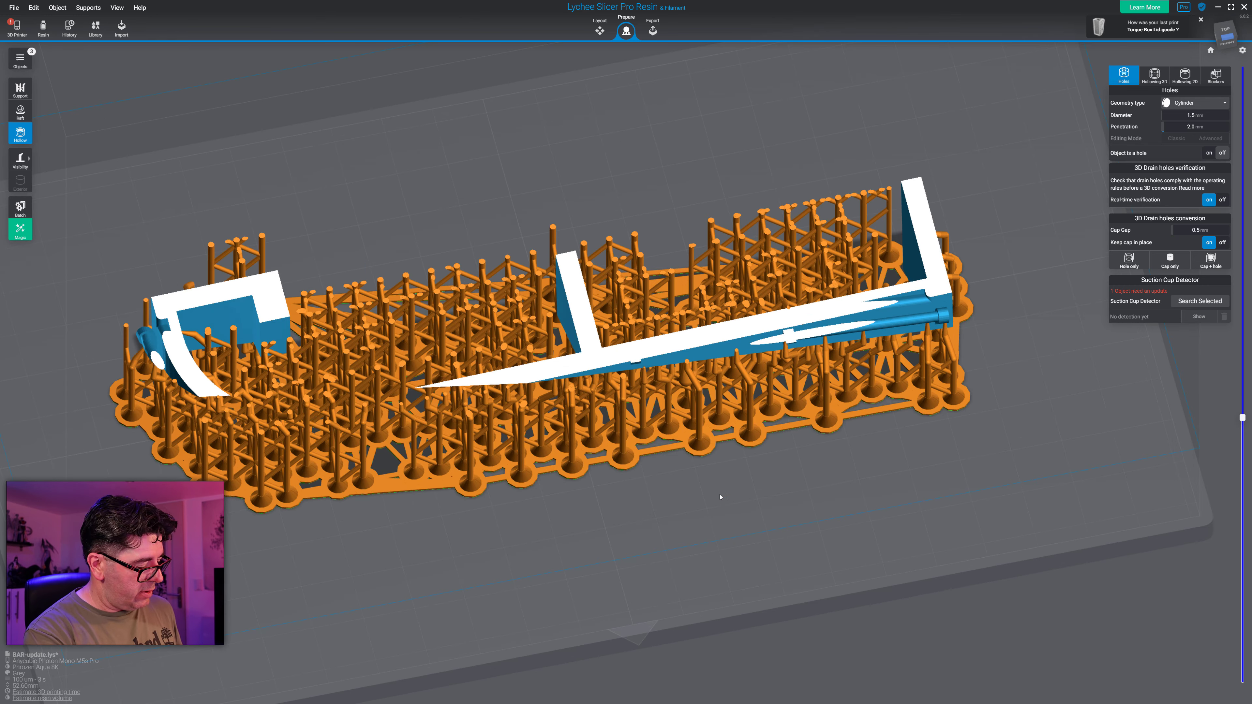
pyautogui.keyDown('shift'); pyautogui.scroll(3, 719, 498); pyautogui.keyUp('shift')
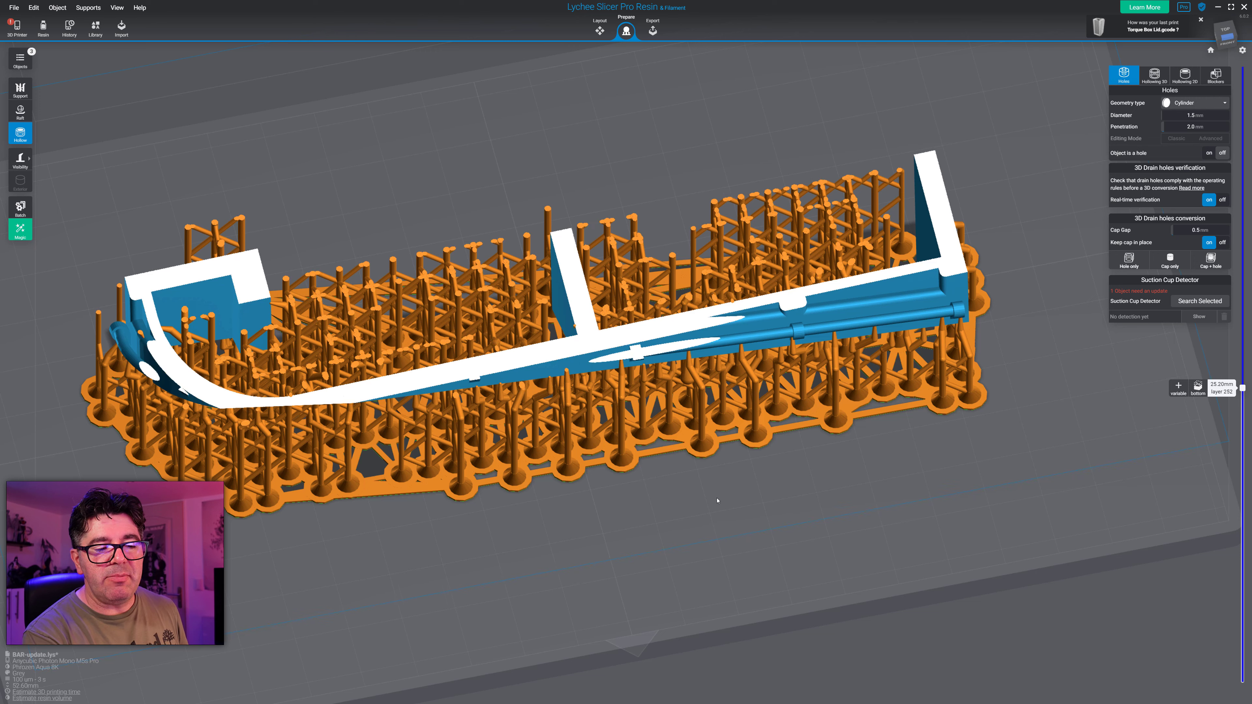
pyautogui.keyDown('shift'); pyautogui.scroll(-6, 717, 500); pyautogui.keyUp('shift')
pyautogui.keyDown('shift'); pyautogui.scroll(-2, 715, 499); pyautogui.keyUp('shift')
pyautogui.keyDown('shift'); pyautogui.scroll(-6, 711, 496); pyautogui.keyUp('shift')
pyautogui.keyDown('shift'); pyautogui.scroll(-1, 444, 389); pyautogui.keyUp('shift')
pyautogui.scroll(3, 849, 385)
pyautogui.scroll(-2, 690, 368)
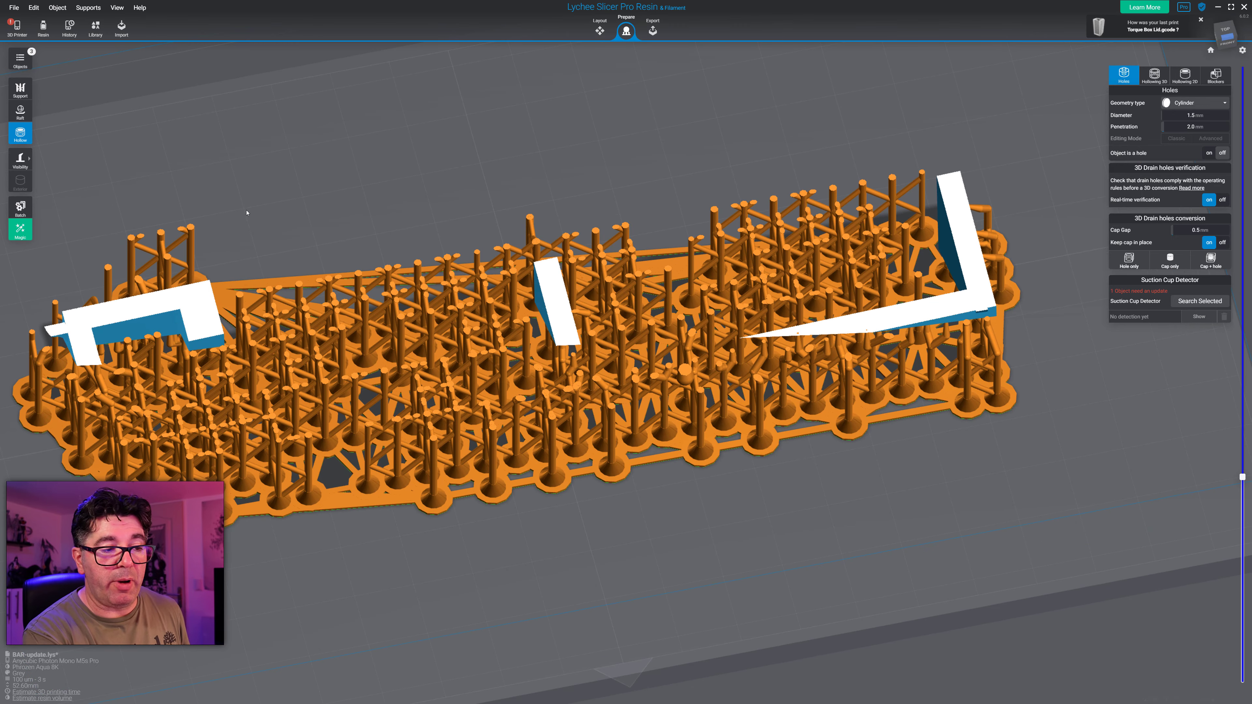
# - Hide the BAR mesh object and show BAR original instead, viewed from the front
pyautogui.click(28, 62)
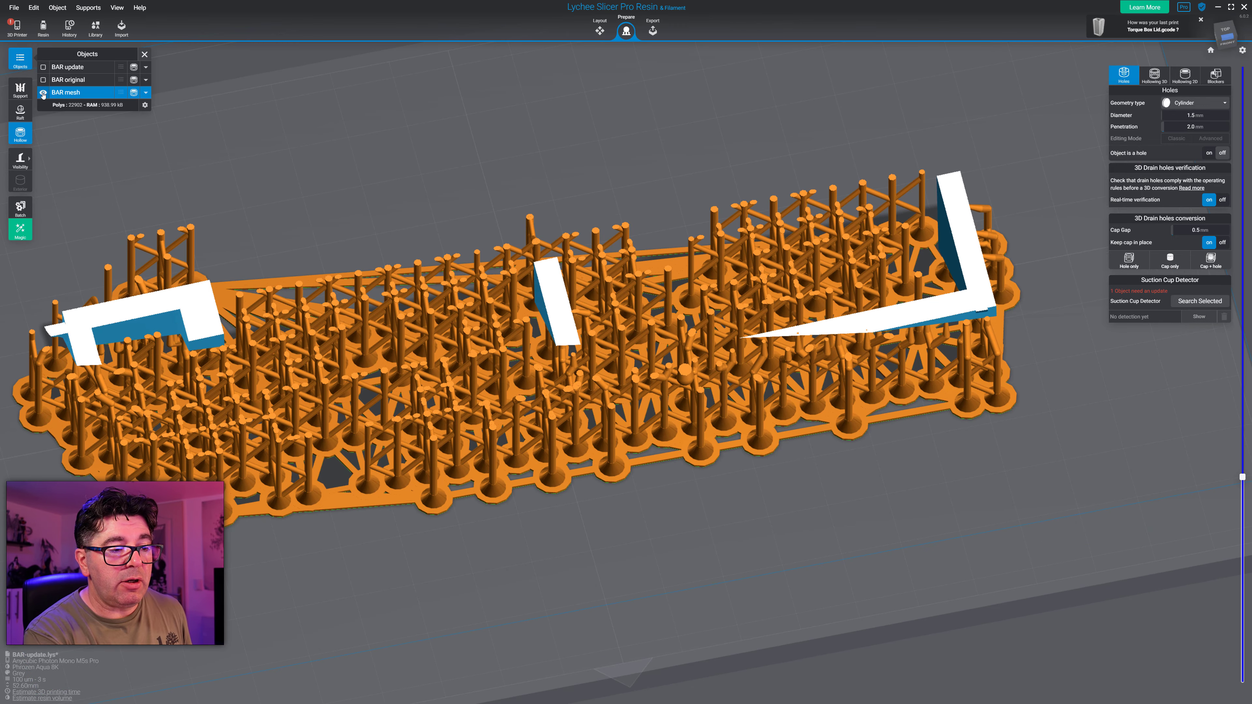
pyautogui.click(43, 93)
pyautogui.click(43, 80)
pyautogui.keyDown('shift'); pyautogui.scroll(-2, 657, 419); pyautogui.keyUp('shift')
pyautogui.moveTo(557, 419); pyautogui.dragTo(517, 352, button='right')
pyautogui.moveTo(518, 352); pyautogui.dragTo(651, 290, button='middle')
pyautogui.moveTo(651, 289); pyautogui.dragTo(637, 306, button='right')
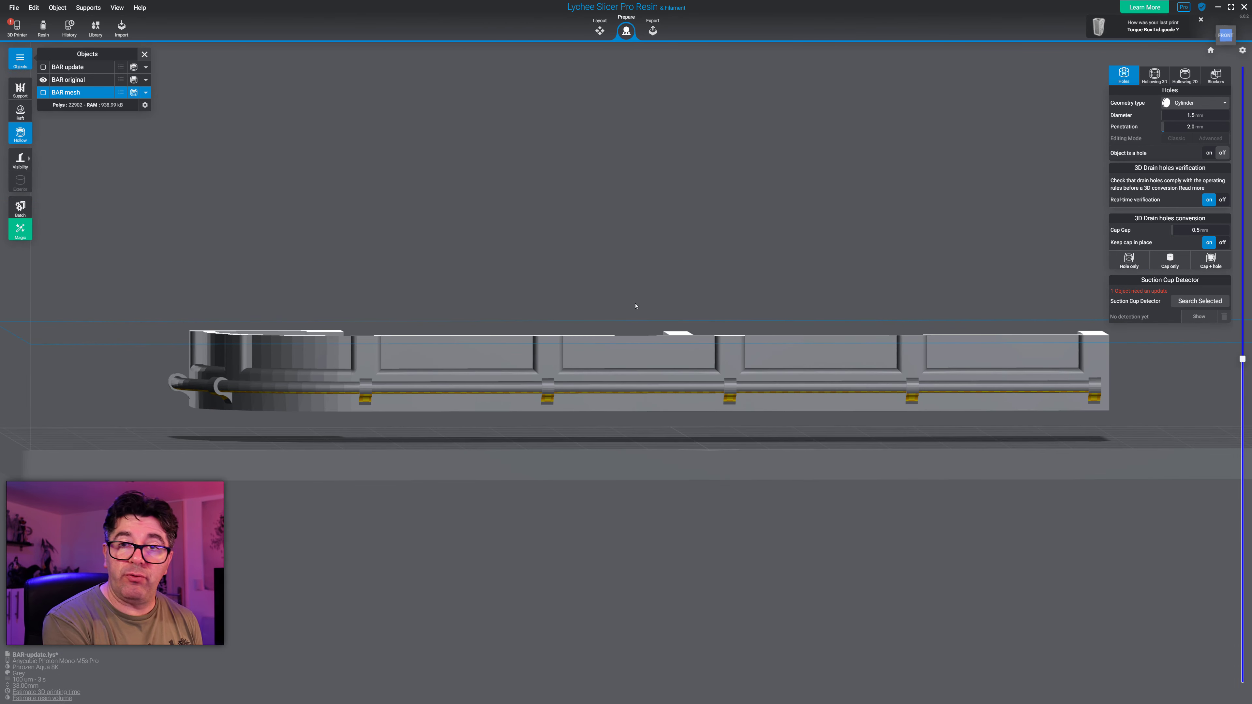
pyautogui.moveTo(704, 264)
pyautogui.mouseDown(button='right')
pyautogui.moveTo(723, 263)
pyautogui.moveTo(705, 247)
pyautogui.mouseUp(button='right')
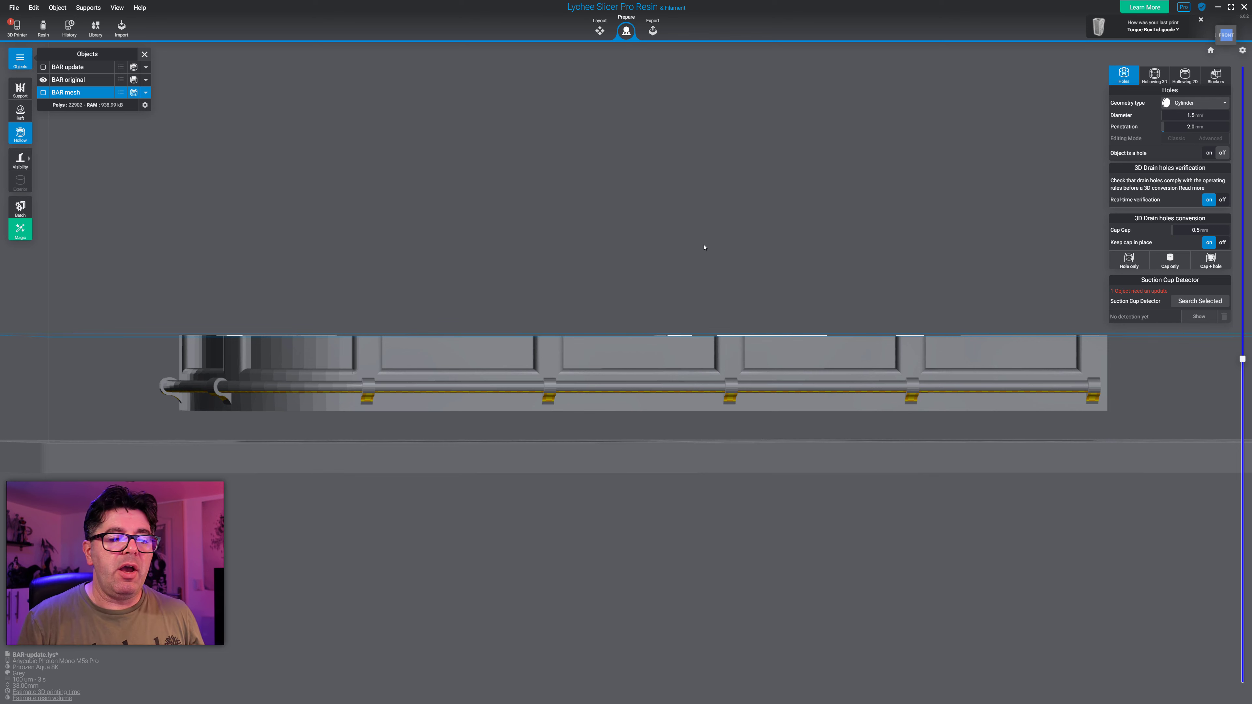
pyautogui.moveTo(766, 223); pyautogui.dragTo(689, 282, button='right')
# - Raise the layer preview near full height and add a line of medium supports beneath BAR original's straight end wall
pyautogui.moveTo(1243, 359); pyautogui.dragTo(1236, 85)
pyautogui.moveTo(765, 377); pyautogui.dragTo(806, 102, button='right')
pyautogui.moveTo(862, 235); pyautogui.dragTo(862, 161, button='middle')
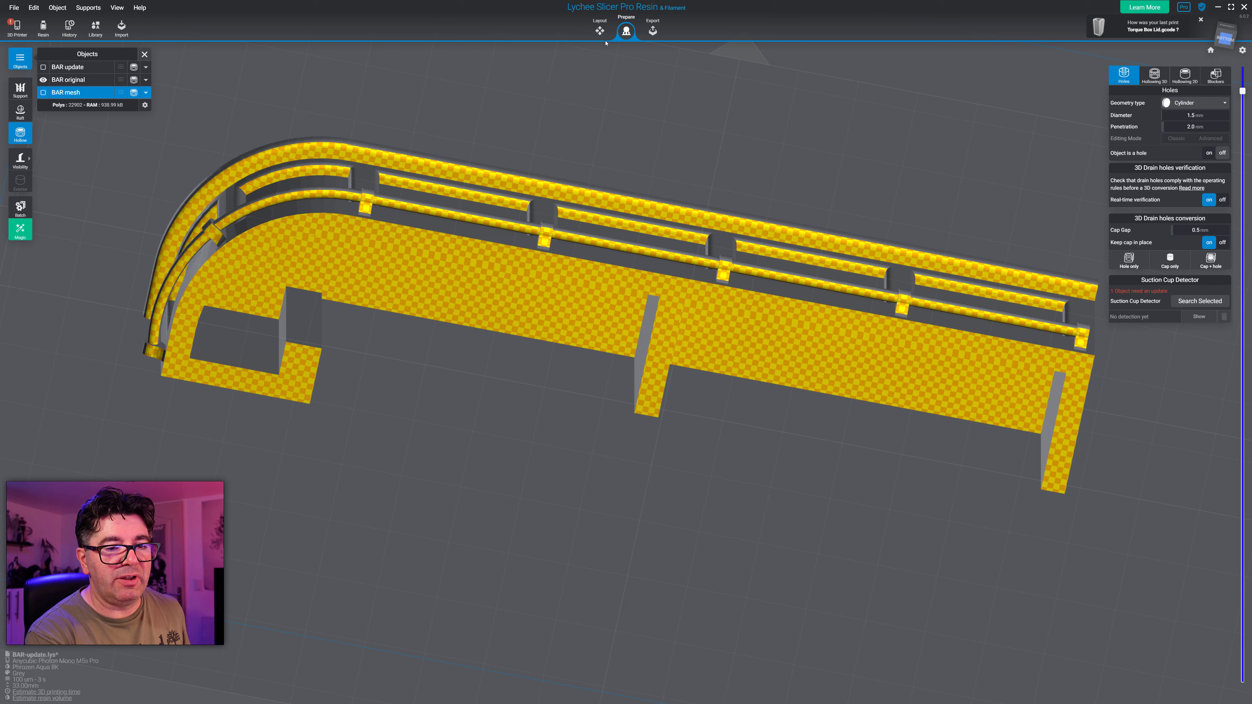
pyautogui.click(19, 90)
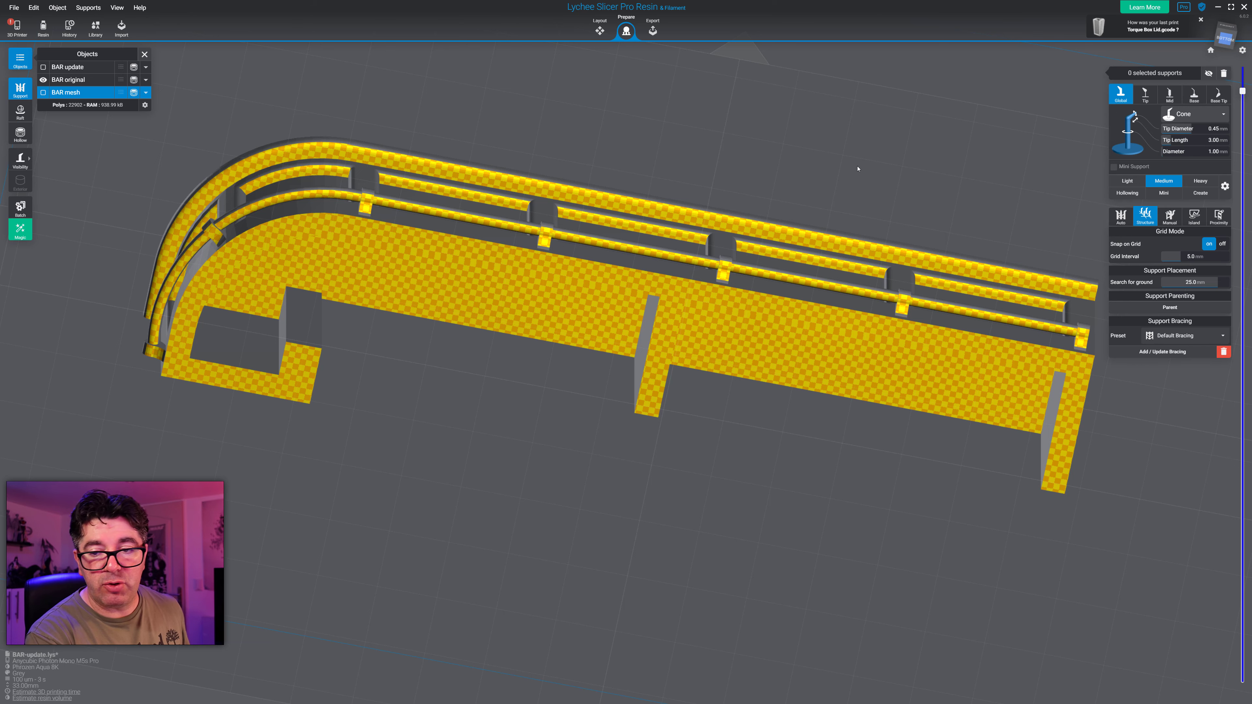
pyautogui.click(1070, 369)
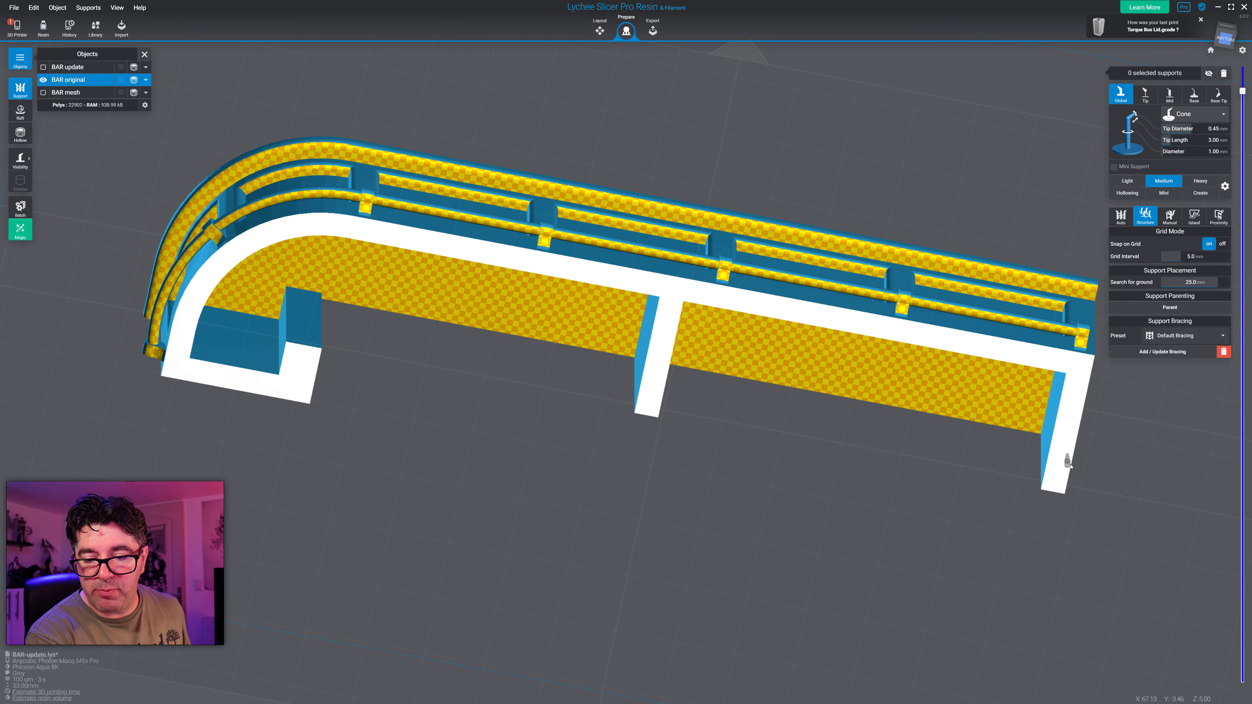
pyautogui.click(1055, 492)
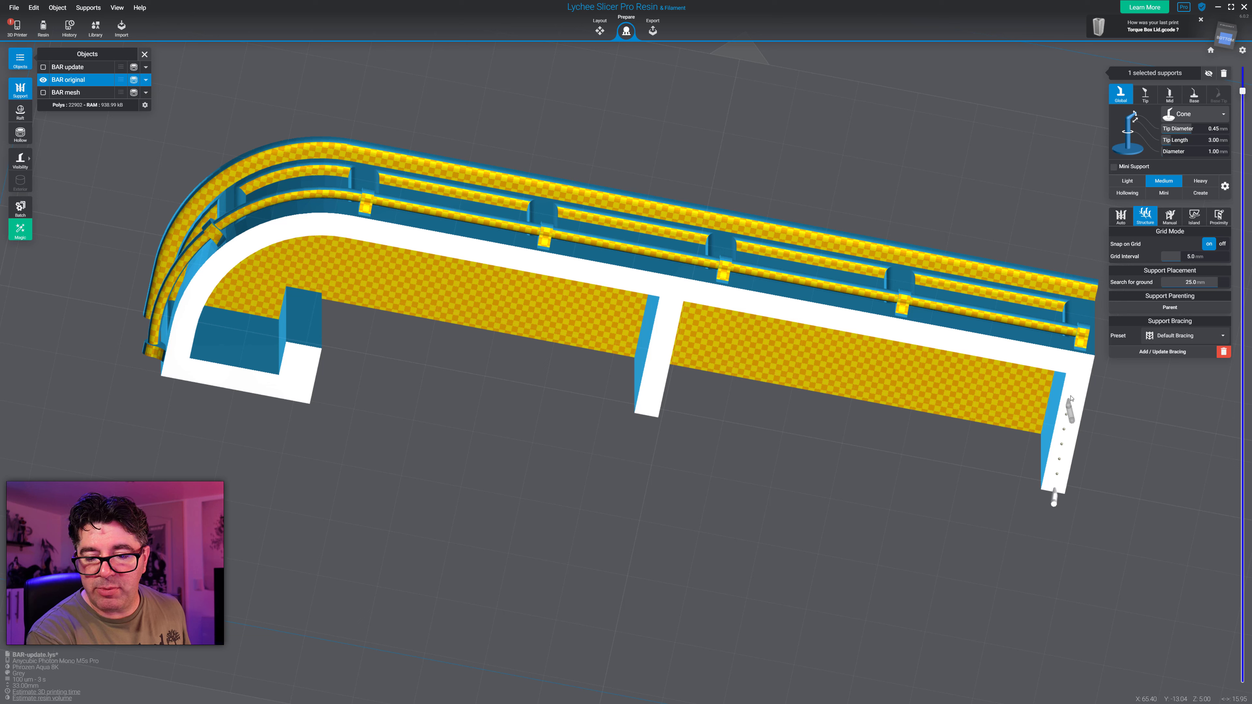
pyautogui.keyDown('shift'); pyautogui.click(1083, 365); pyautogui.keyUp('shift')
# - Continue the support line beneath the long front wall, around the curved corner and along the short return wall
pyautogui.keyDown('shift'); pyautogui.click(287, 231); pyautogui.keyUp('shift')
pyautogui.keyDown('shift'); pyautogui.click(207, 298); pyautogui.keyUp('shift')
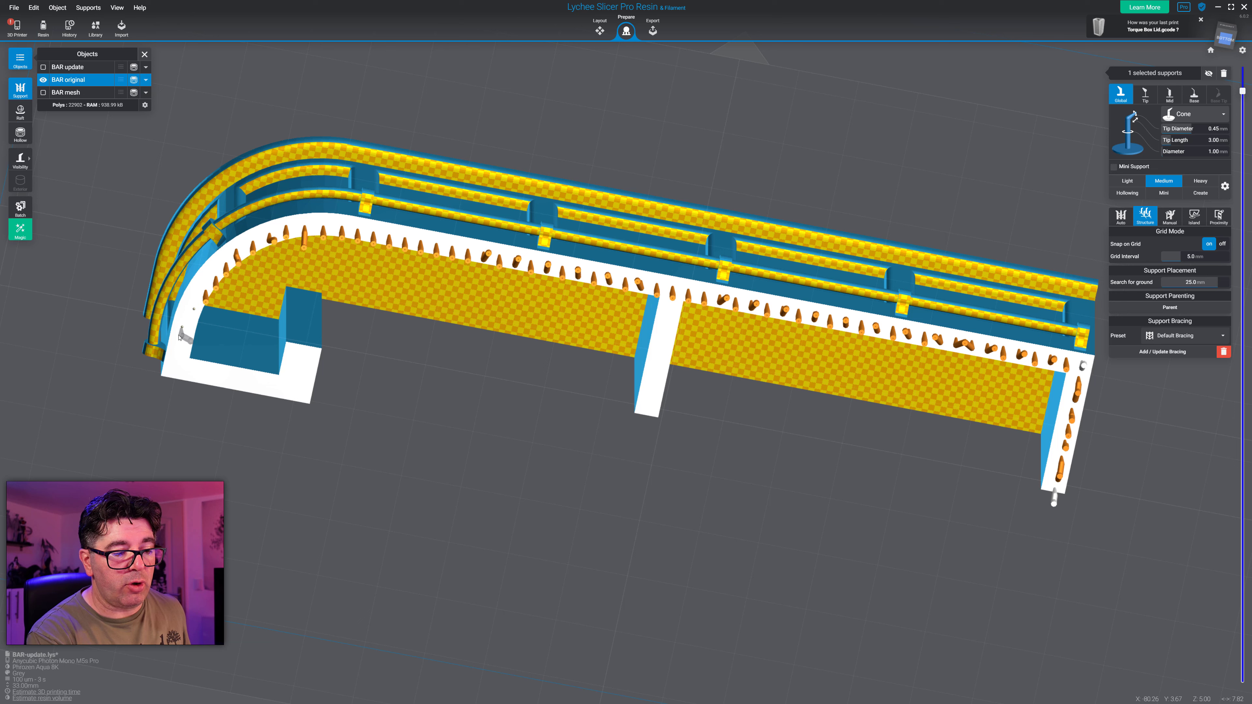
pyautogui.keyDown('shift'); pyautogui.click(299, 396); pyautogui.keyUp('shift')
pyautogui.keyDown('shift'); pyautogui.click(305, 355); pyautogui.keyUp('shift')
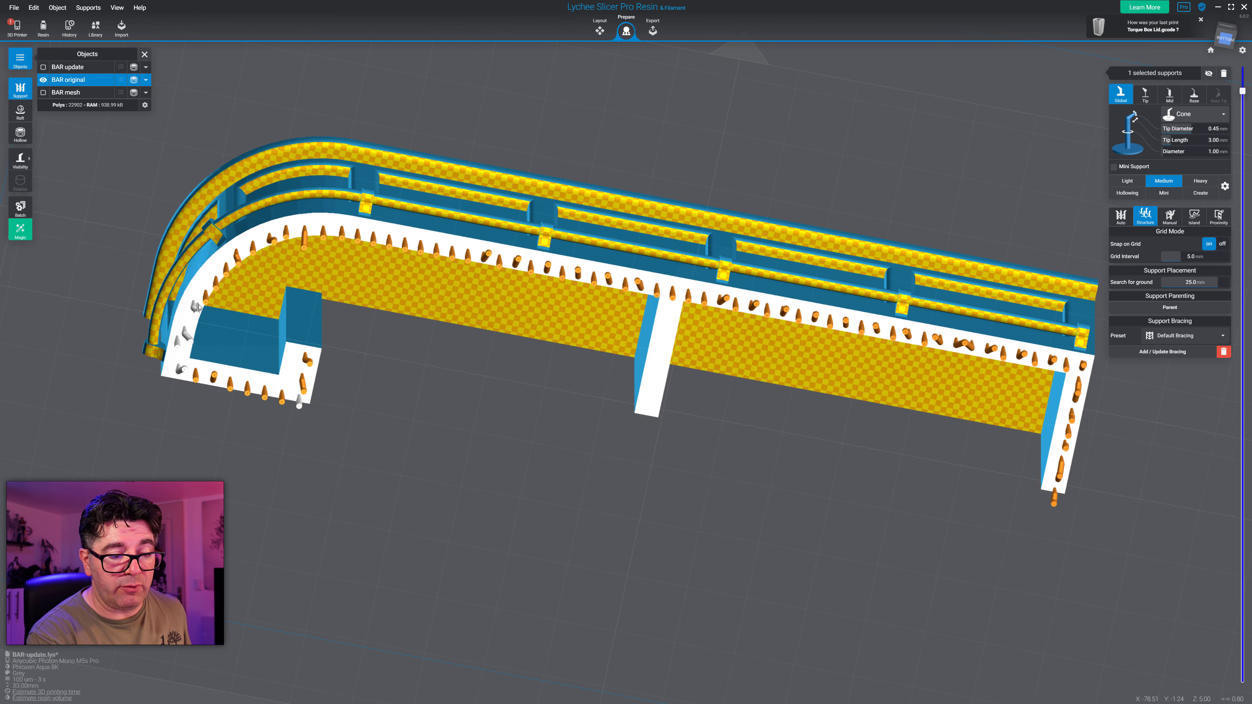
# - Add support lines beneath the middle partition wall and along the straight section of the foot rail
pyautogui.click(650, 414)
pyautogui.keyDown('shift'); pyautogui.click(665, 308); pyautogui.keyUp('shift')
pyautogui.moveTo(1079, 366); pyautogui.dragTo(962, 388, button='middle')
pyautogui.click(969, 360)
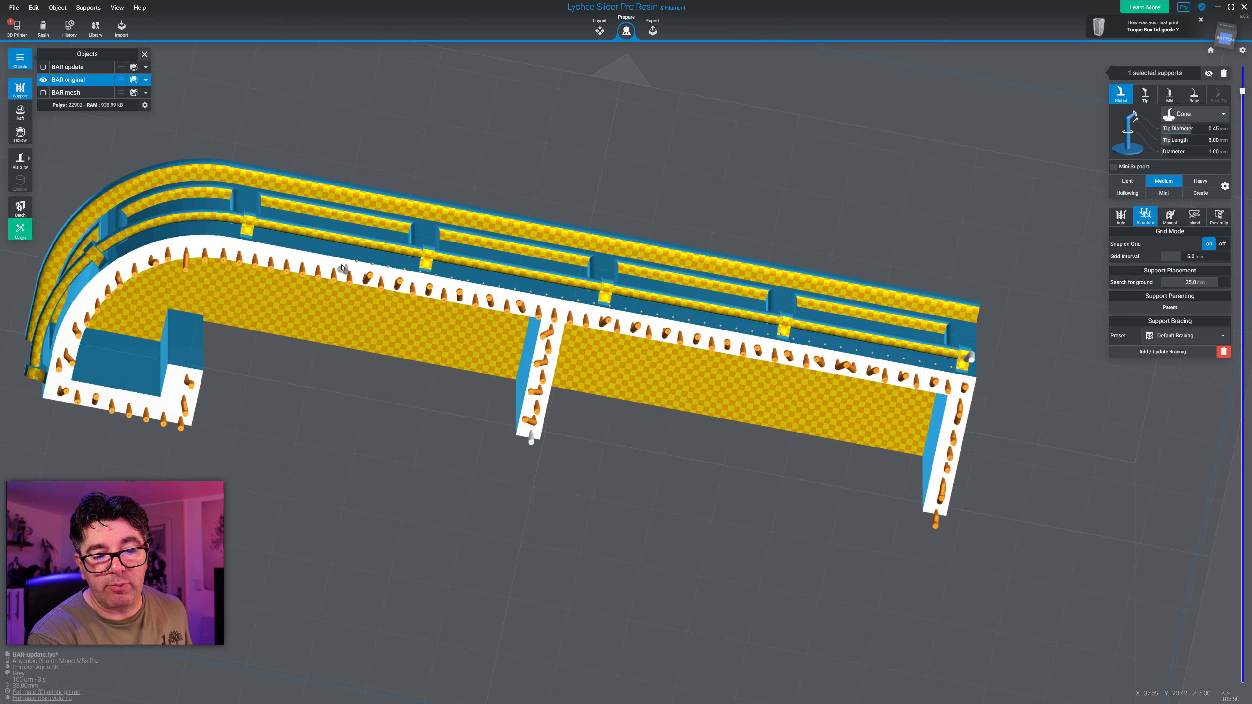
pyautogui.keyDown('shift'); pyautogui.click(244, 223); pyautogui.keyUp('shift')
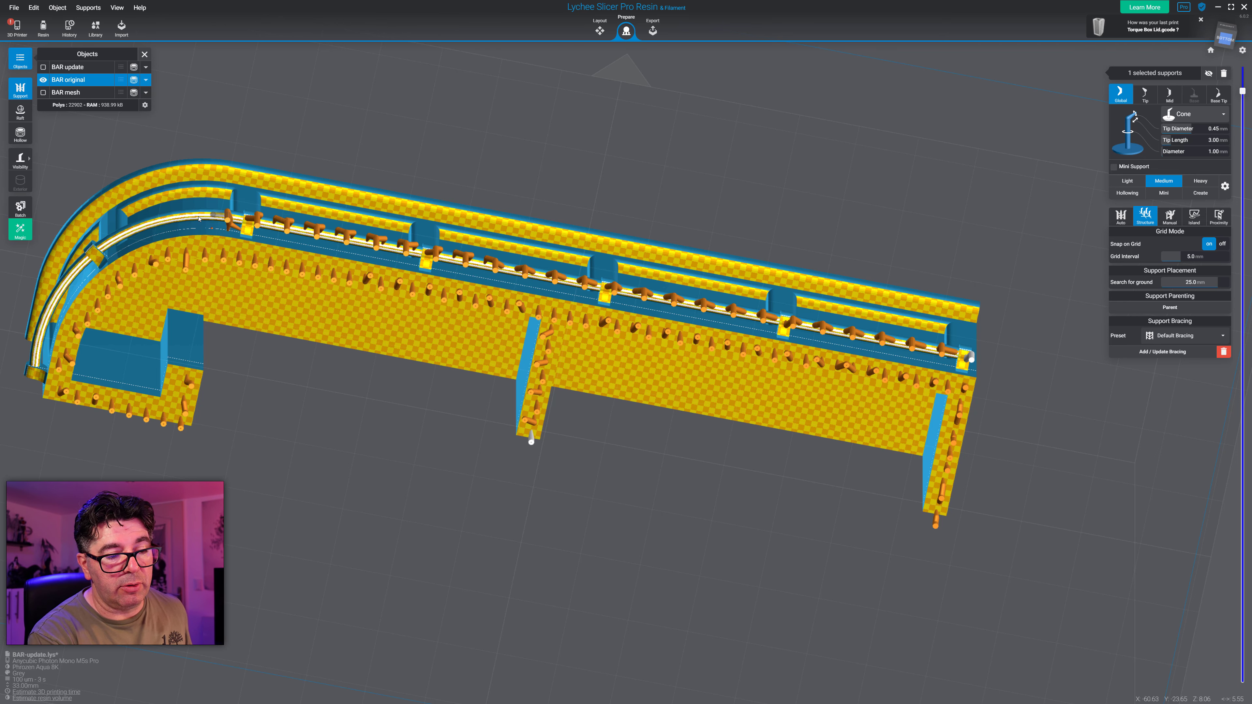
# - Continue placing supports beneath the curved section of the foot rail up to its end
pyautogui.scroll(2, 202, 216)
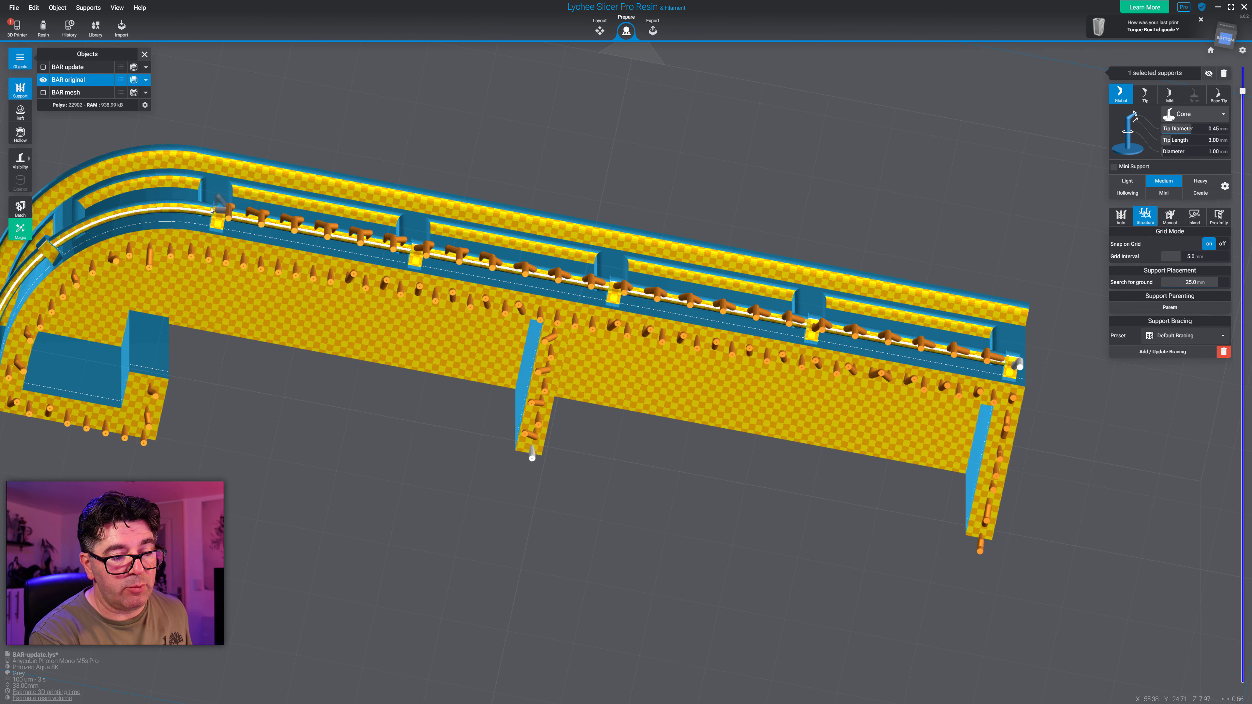
pyautogui.moveTo(212, 209); pyautogui.dragTo(504, 213, button='right')
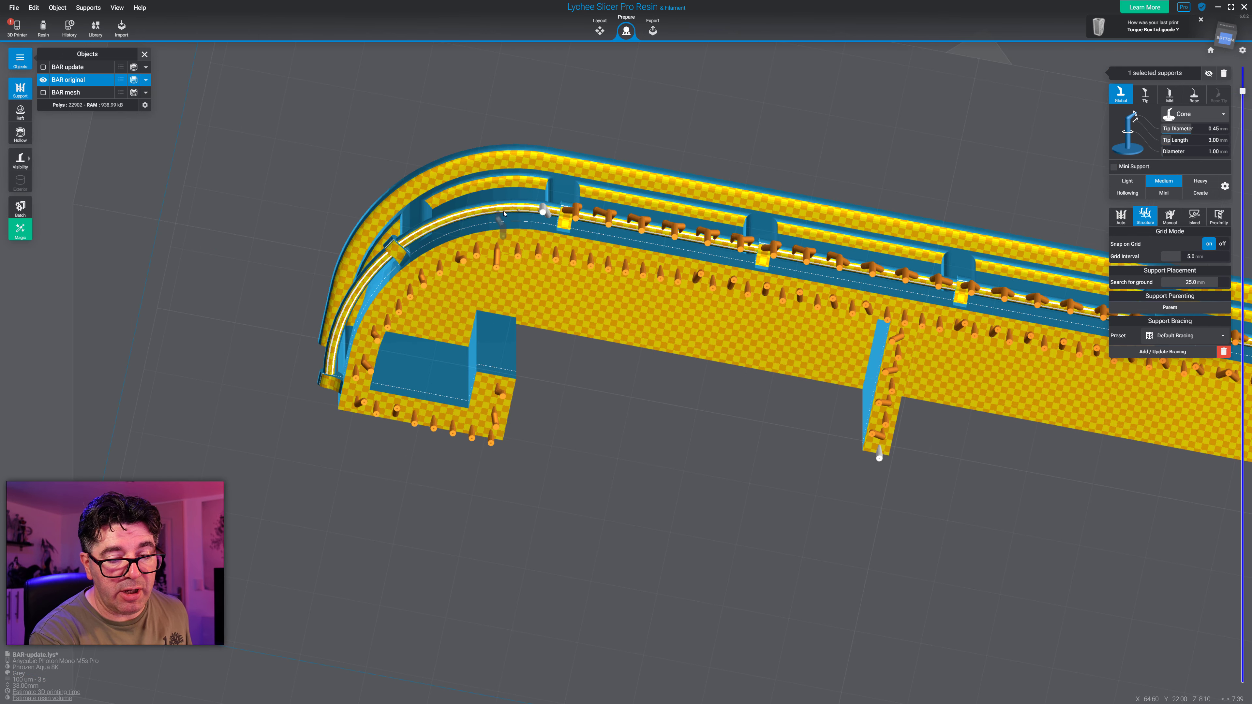
pyautogui.doubleClick(504, 213)
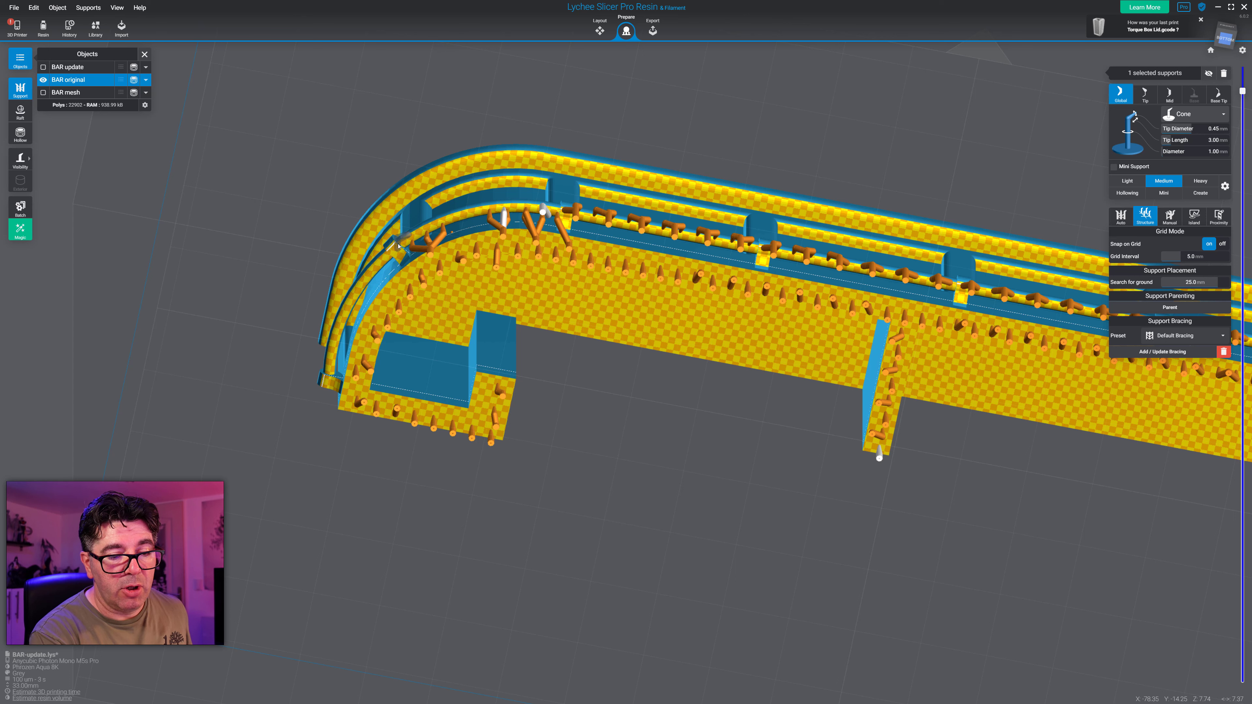
pyautogui.keyDown('shift'); pyautogui.click(364, 275); pyautogui.keyUp('shift')
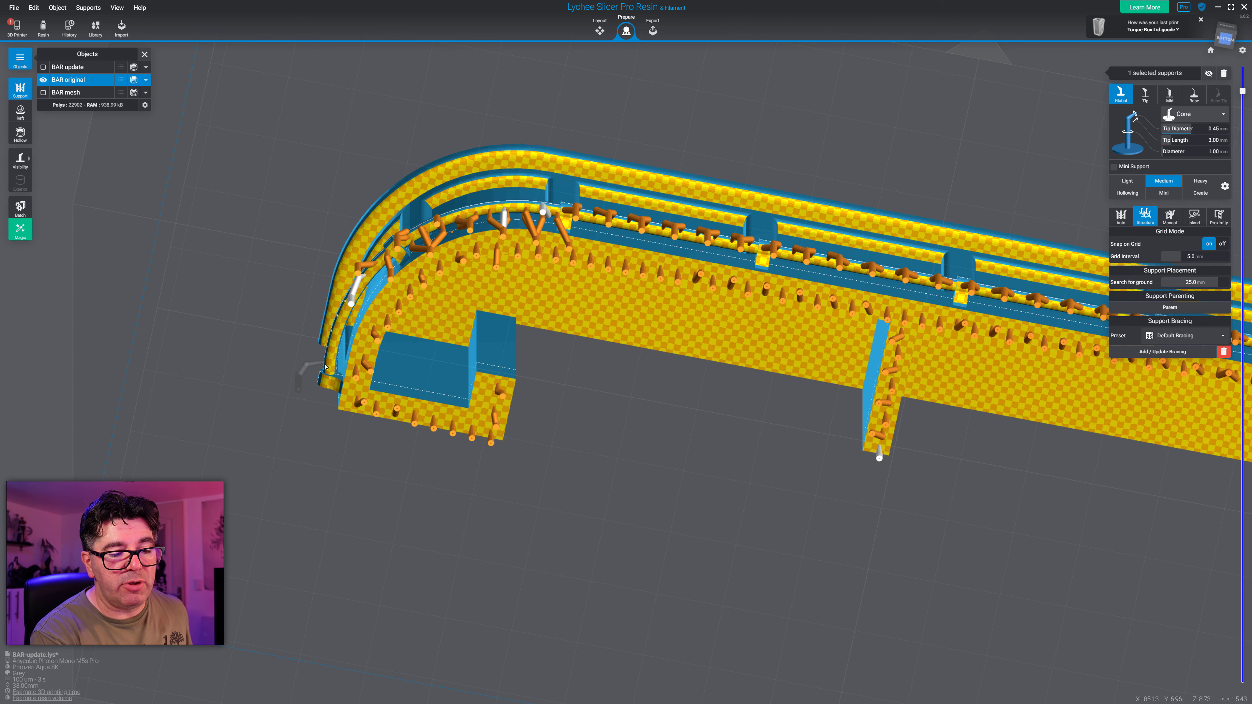
pyautogui.keyDown('shift'); pyautogui.click(329, 370); pyautogui.keyUp('shift')
# - Examine the supported BAR original from the front and in a low layer preview near its base
pyautogui.scroll(-2, 677, 317)
pyautogui.moveTo(794, 233); pyautogui.dragTo(833, 348, button='right')
pyautogui.moveTo(833, 347); pyautogui.dragTo(513, 326, button='middle')
pyautogui.scroll(-3, 519, 329)
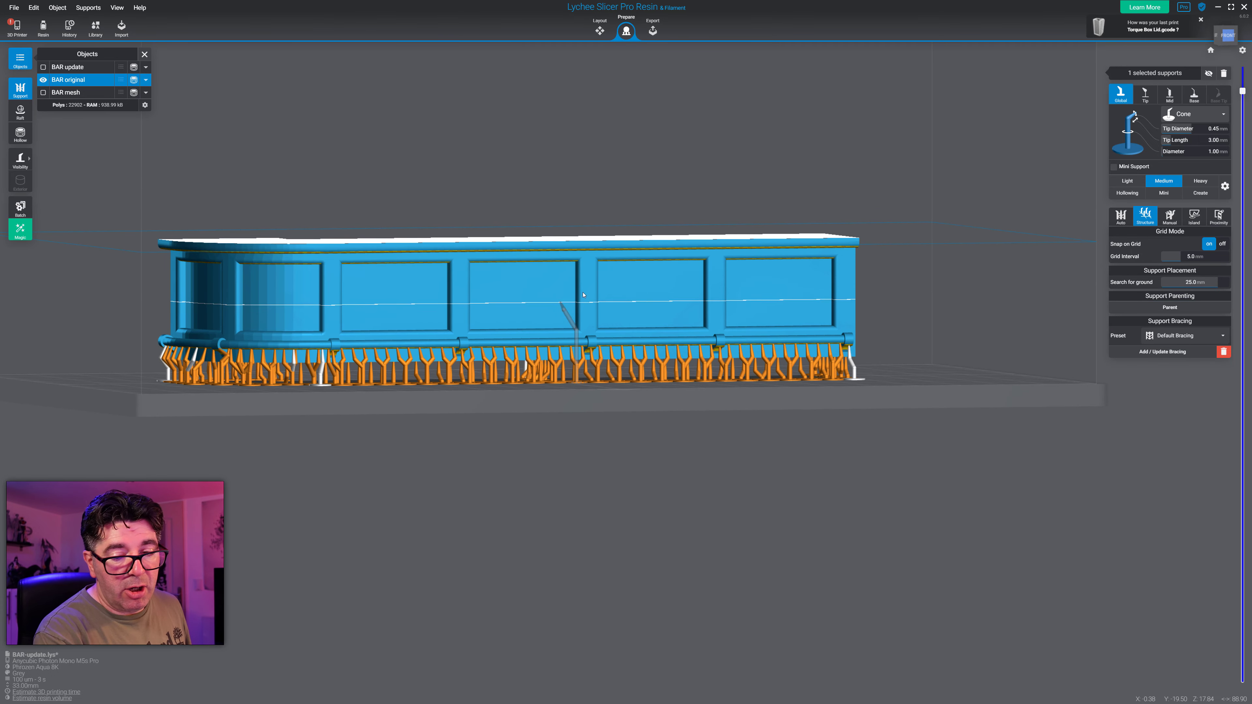
pyautogui.moveTo(757, 202); pyautogui.dragTo(768, 284, button='right')
pyautogui.scroll(2, 769, 284)
pyautogui.moveTo(1243, 91); pyautogui.dragTo(1170, 588)
pyautogui.moveTo(826, 314); pyautogui.dragTo(752, 340, button='right')
pyautogui.press('Down')
pyautogui.press('Up')
pyautogui.press('Down')
pyautogui.press('Up')
pyautogui.scroll(5, 965, 358)
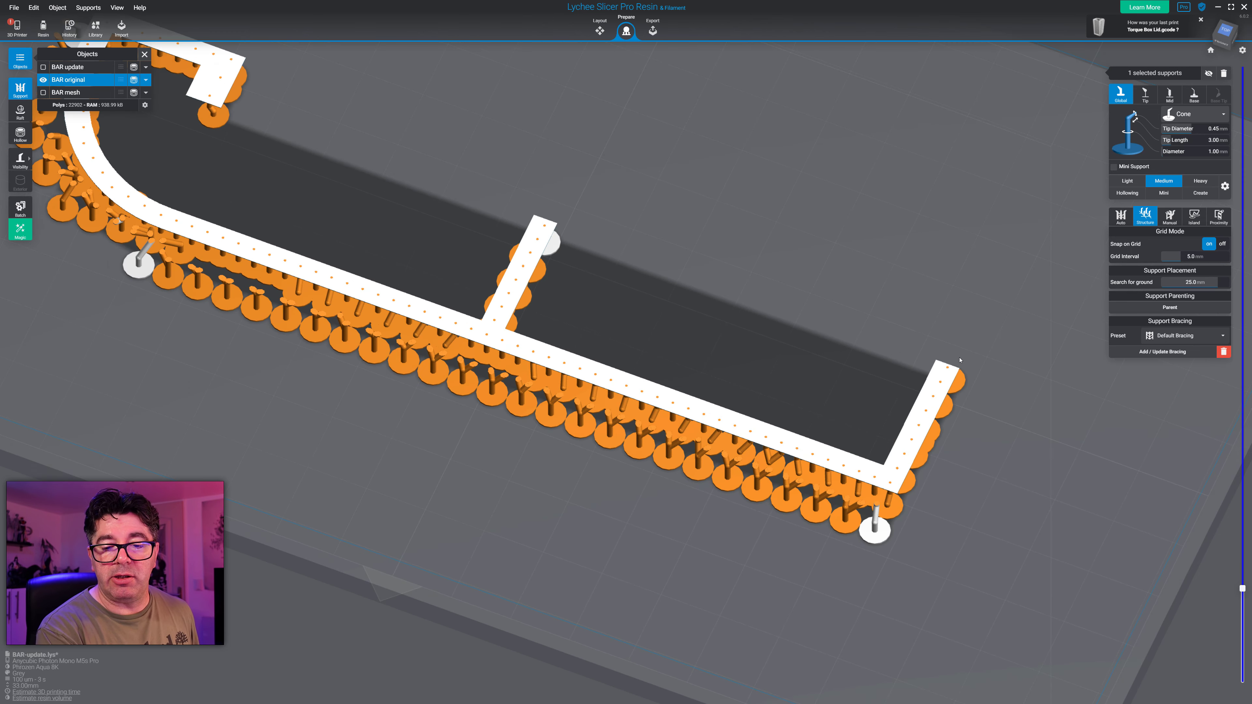
# - Examine the lowest layers of BAR original around its right end, comparing the bare support tips with the first wall layer
pyautogui.moveTo(936, 360); pyautogui.dragTo(957, 335, button='right')
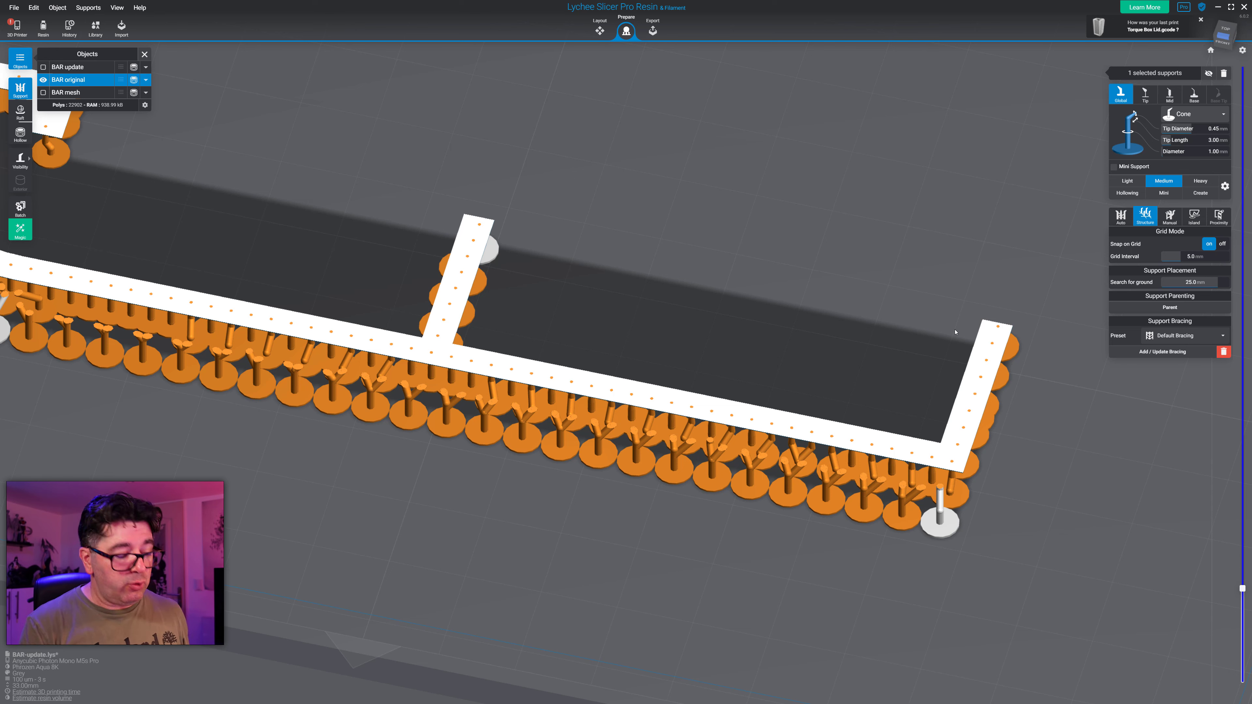
pyautogui.press('Up')
pyautogui.press('Up')
pyautogui.press('Down')
pyautogui.press('Down')
pyautogui.press('Down')
pyautogui.press('Up')
pyautogui.press('Down')
pyautogui.scroll(4, 1036, 345)
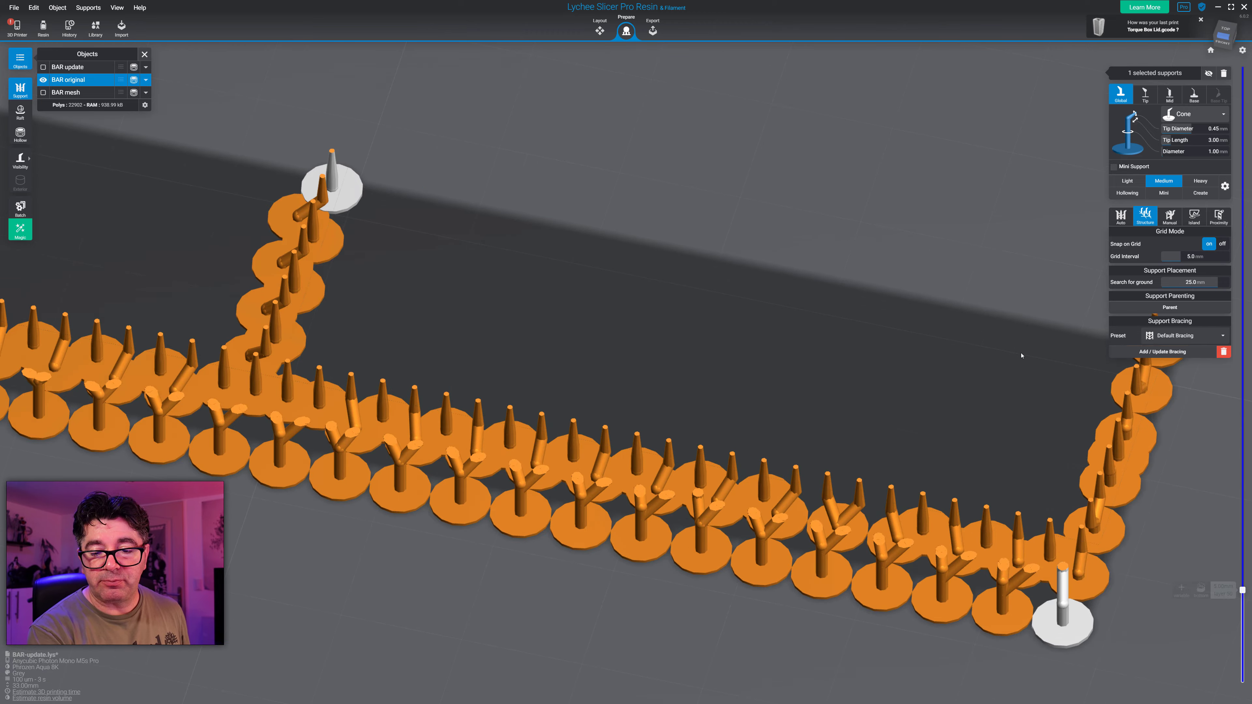
pyautogui.scroll(-4, 749, 294)
pyautogui.scroll(2, 895, 299)
pyautogui.press('Up')
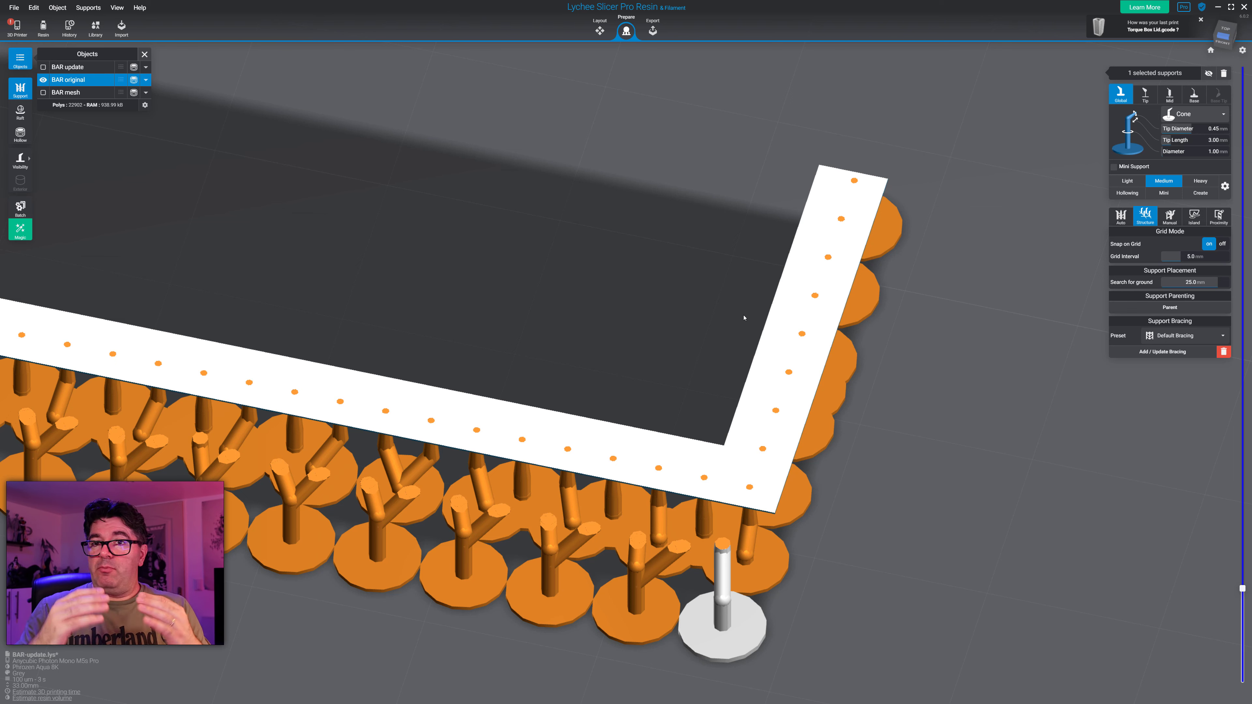
# - Advance the layer preview a few layers beyond the support tips and examine the wall cross-section along the whole model
pyautogui.press('Up')
pyautogui.press('Up')
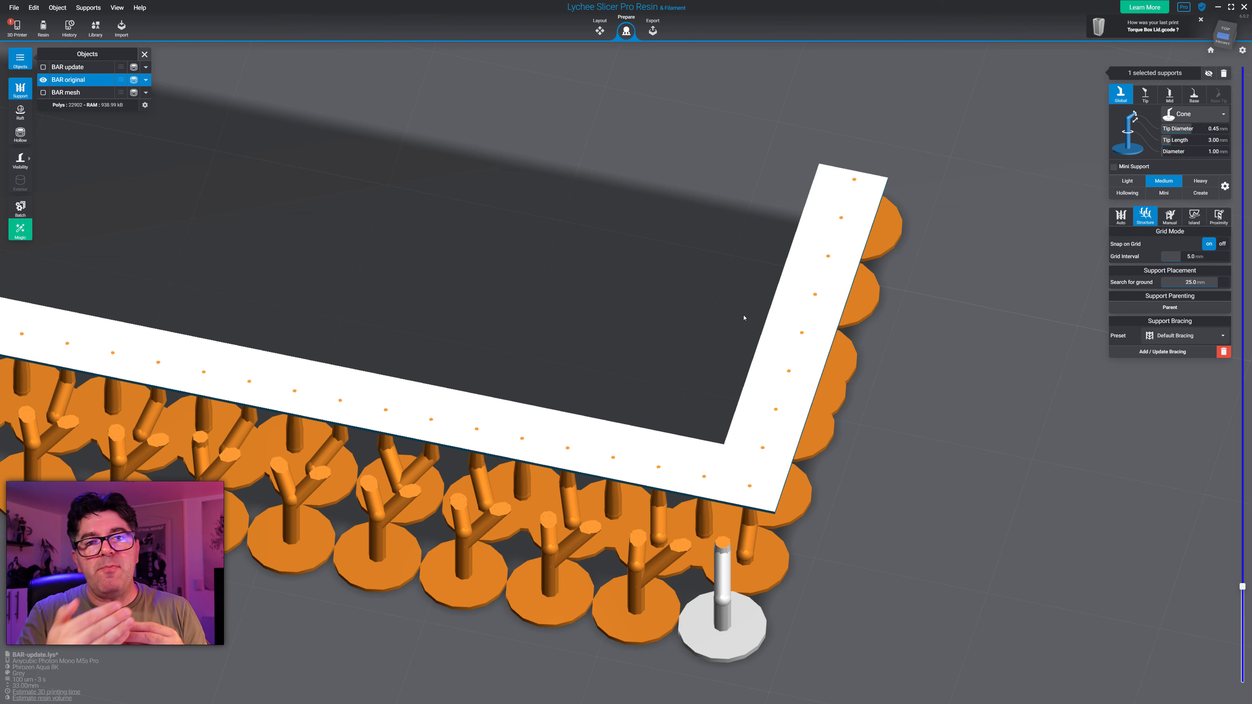
pyautogui.press('Up')
pyautogui.press('Up')
pyautogui.press('Up')
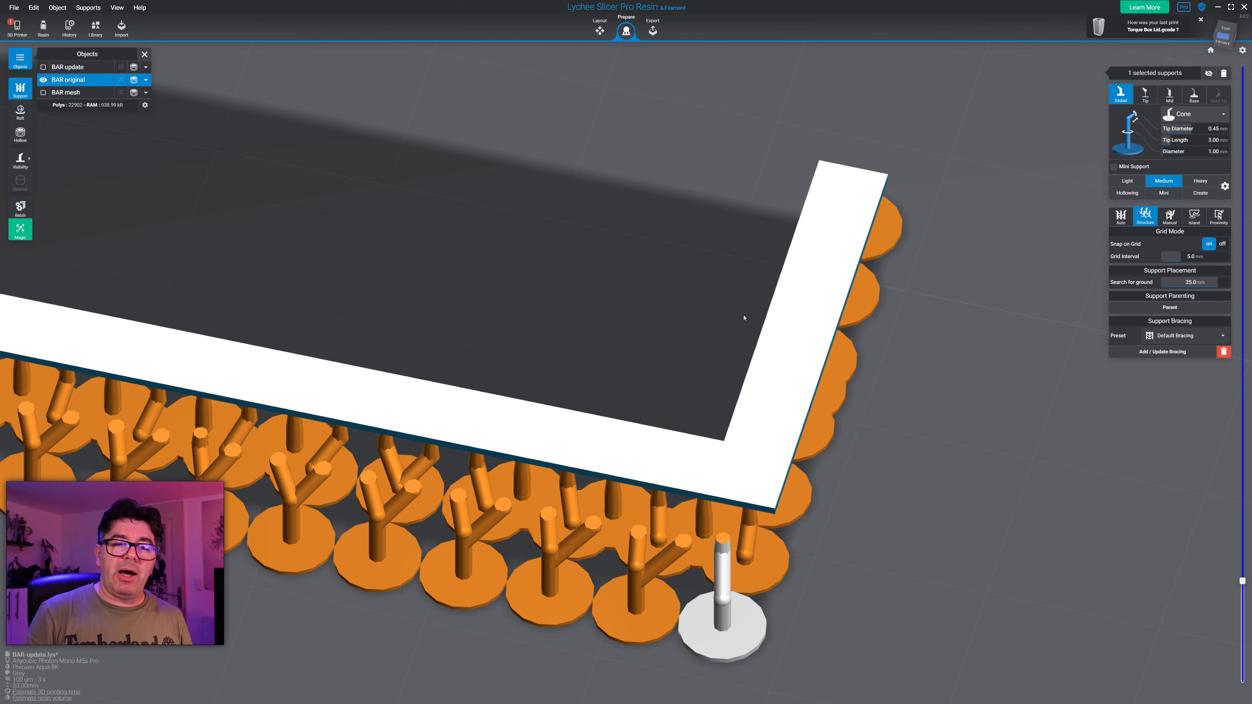
pyautogui.scroll(-10, 744, 318)
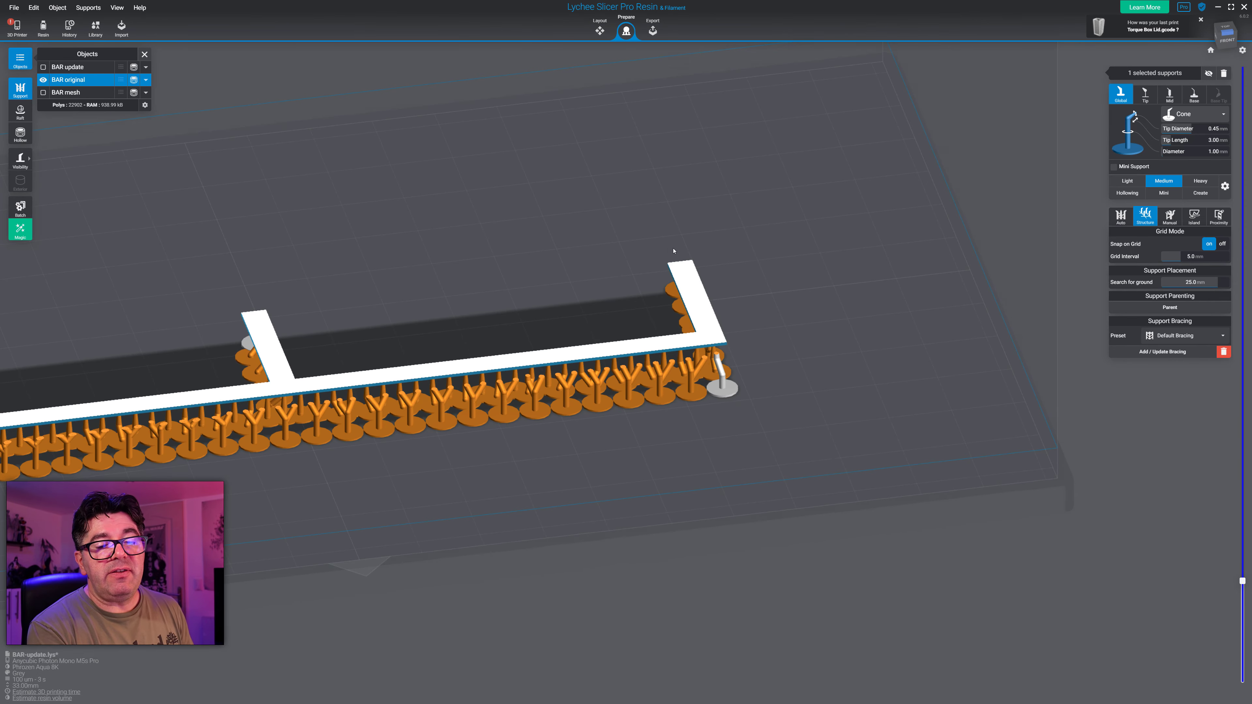
pyautogui.moveTo(590, 243); pyautogui.dragTo(750, 226, button='right')
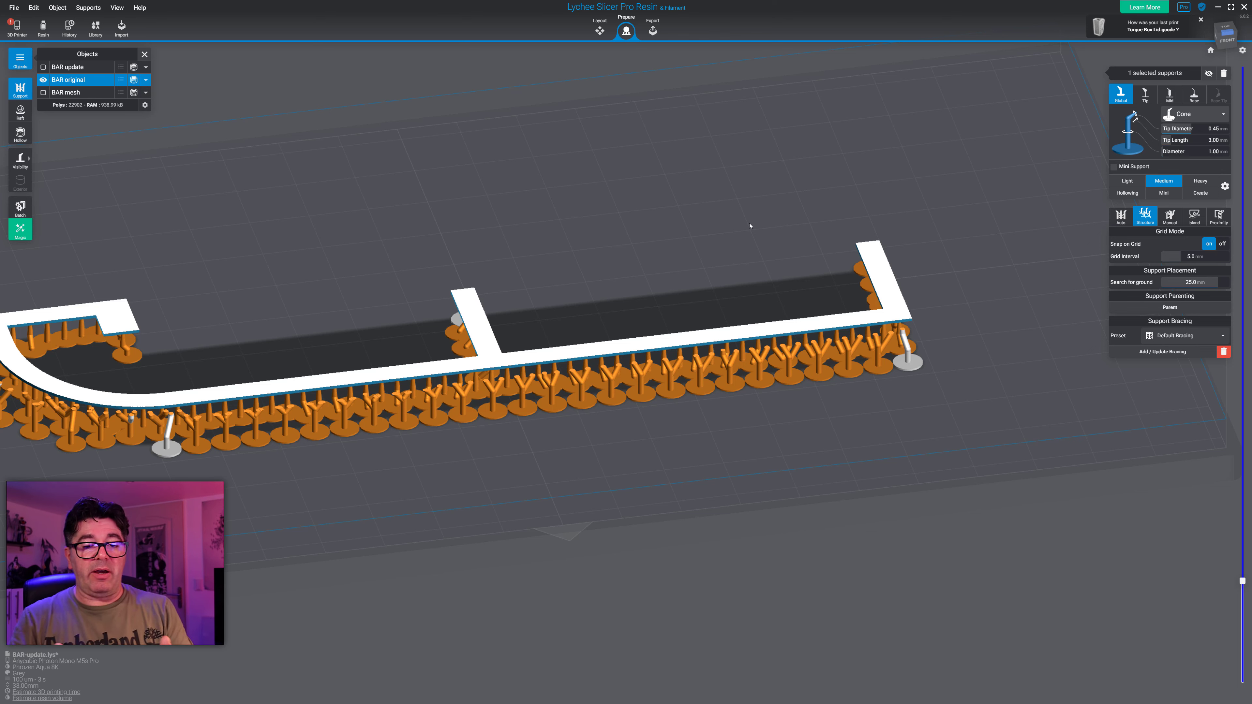
pyautogui.moveTo(814, 173); pyautogui.dragTo(978, 251)
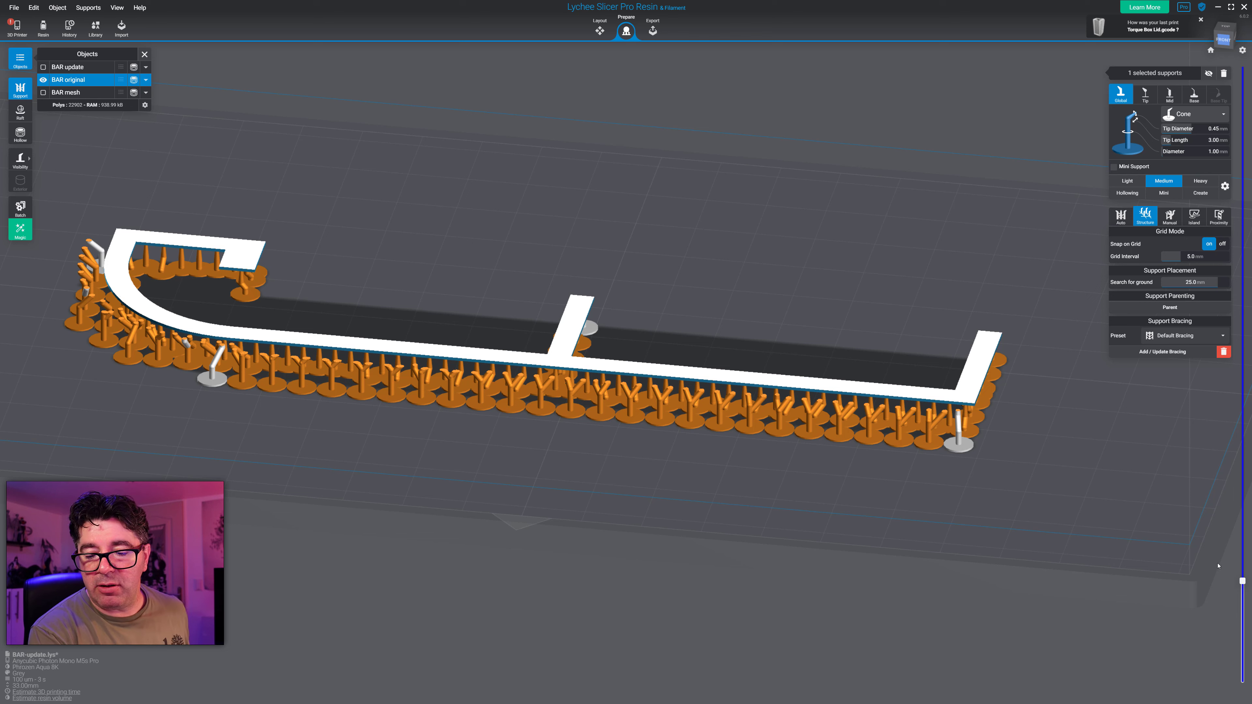
# - Preview BAR original near its countertop and place supports from below around the longer rectangular compartment, plus one row through its middle
pyautogui.moveTo(1243, 581); pyautogui.dragTo(1251, 123)
pyautogui.moveTo(1024, 298); pyautogui.dragTo(555, 75, button='right')
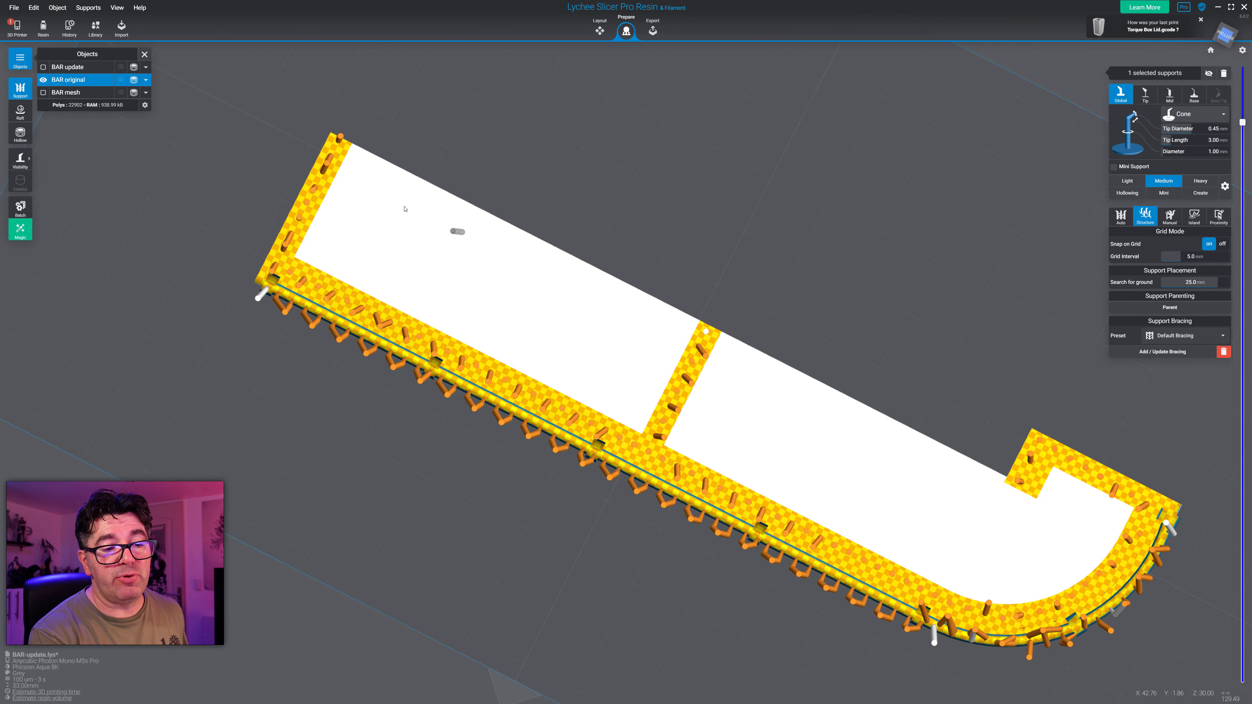
pyautogui.click(358, 170)
pyautogui.click(665, 322)
pyautogui.click(643, 398)
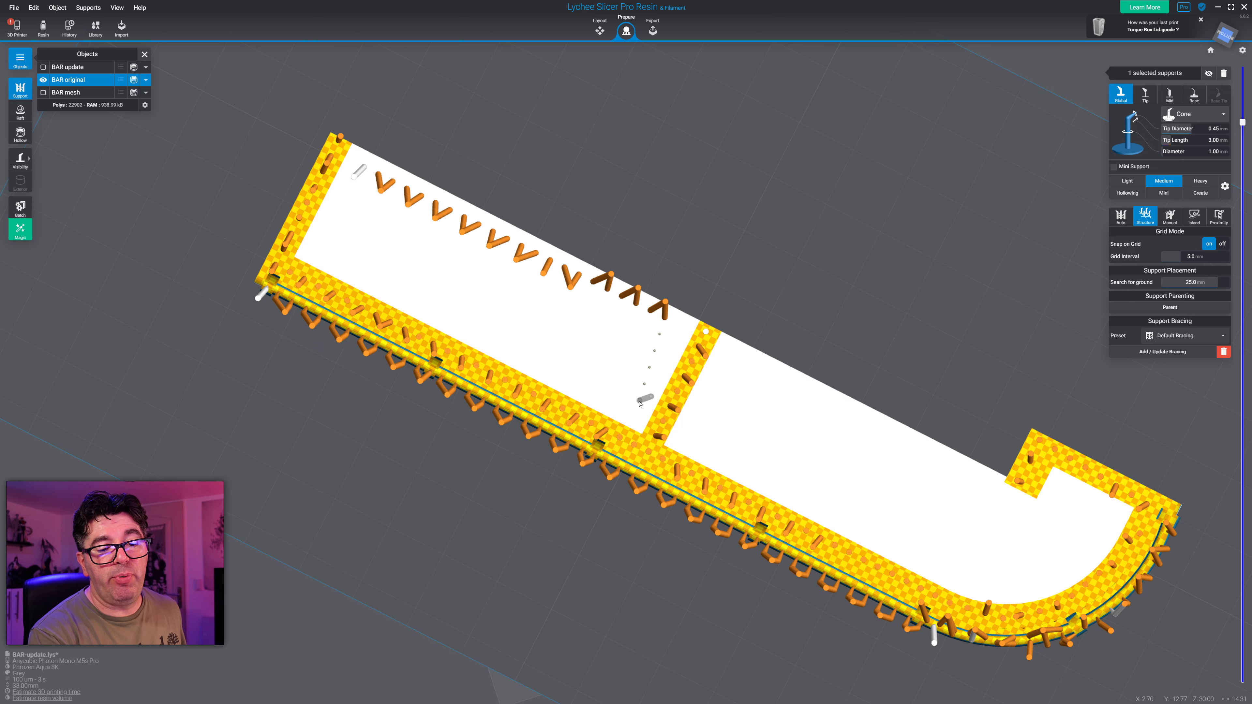
pyautogui.click(318, 254)
pyautogui.click(338, 203)
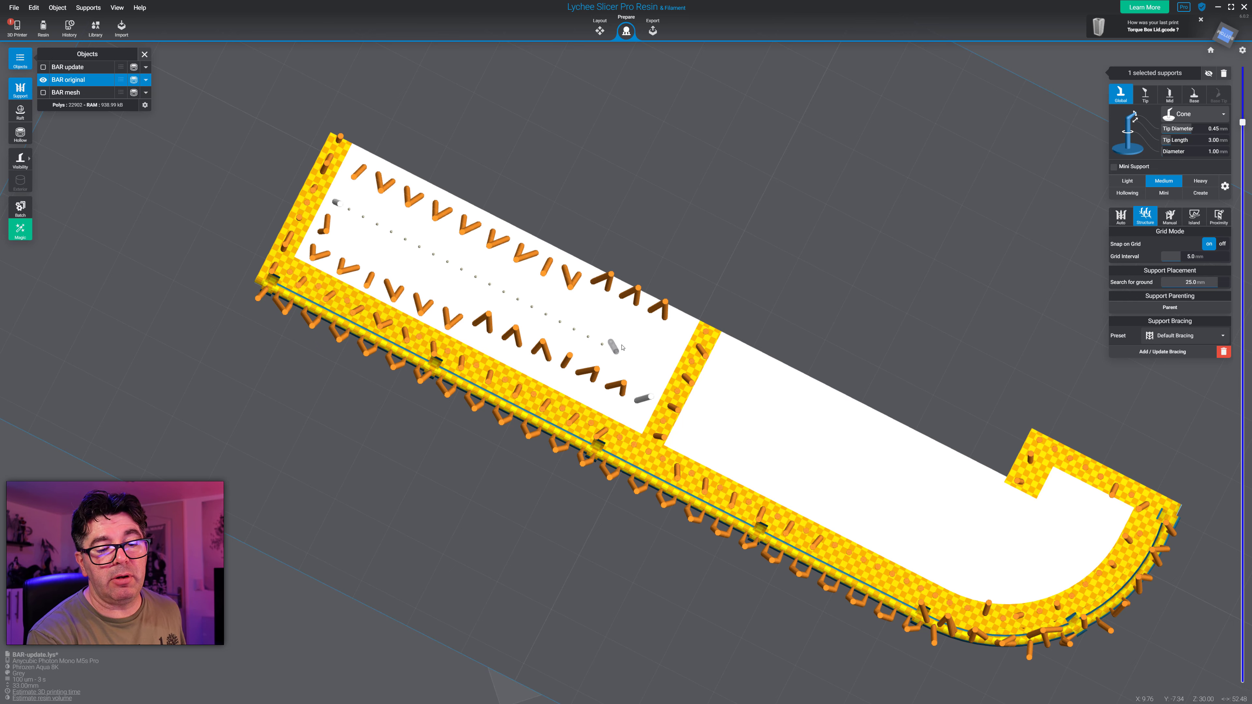
pyautogui.click(617, 342)
# - Place supports under the countertop around the edges of the compartment with the curved corner, plus one row through its middle
pyautogui.click(744, 344)
pyautogui.click(1043, 520)
pyautogui.click(1074, 490)
pyautogui.click(1111, 515)
pyautogui.click(1070, 576)
pyautogui.click(1005, 594)
pyautogui.click(694, 446)
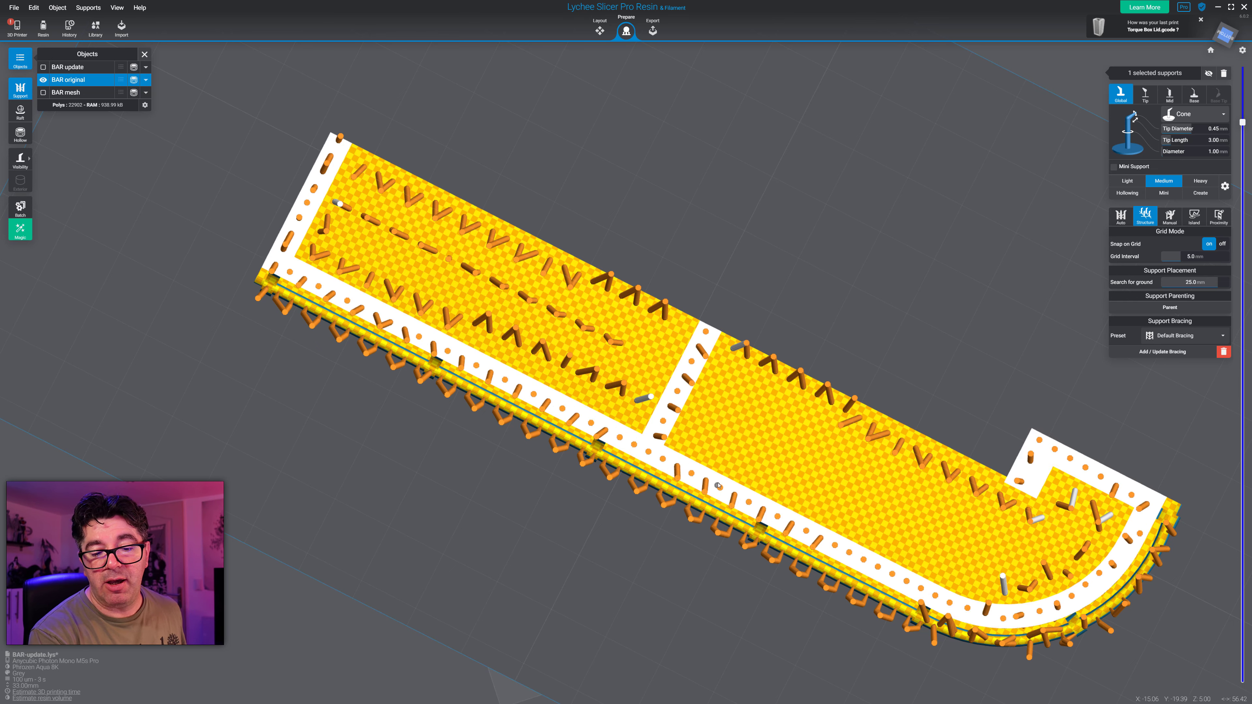
pyautogui.click(727, 370)
pyautogui.click(742, 405)
pyautogui.click(990, 538)
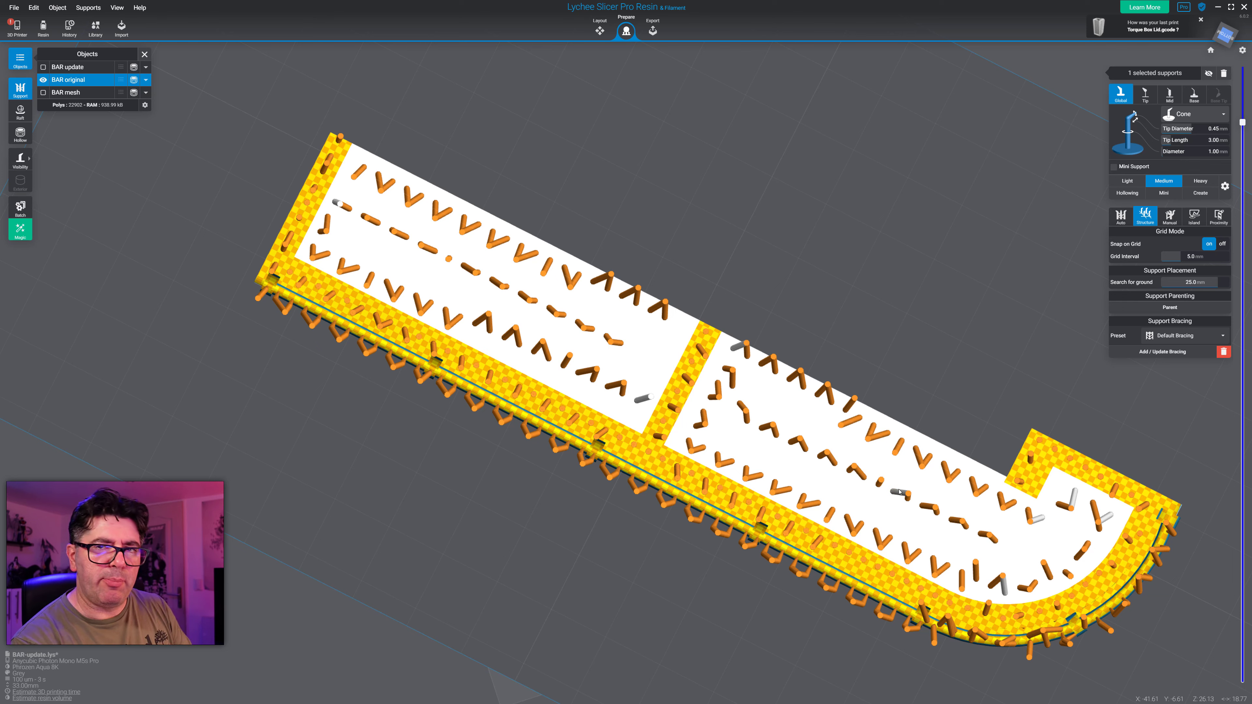
# - Examine the new supports inside both compartments from the open back, with the layer preview just below the countertop
pyautogui.moveTo(956, 325); pyautogui.dragTo(944, 573, button='right')
pyautogui.moveTo(873, 483); pyautogui.dragTo(775, 533, button='middle')
pyautogui.scroll(-3, 775, 533)
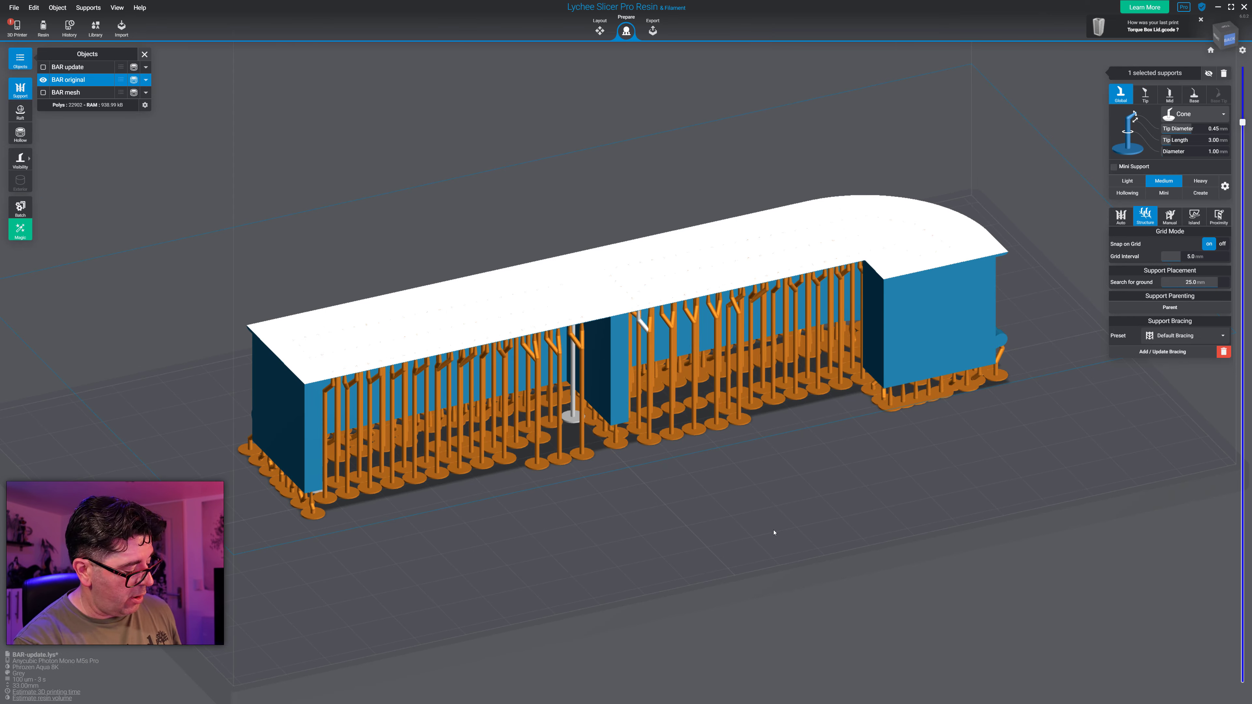
pyautogui.scroll(5, 783, 533)
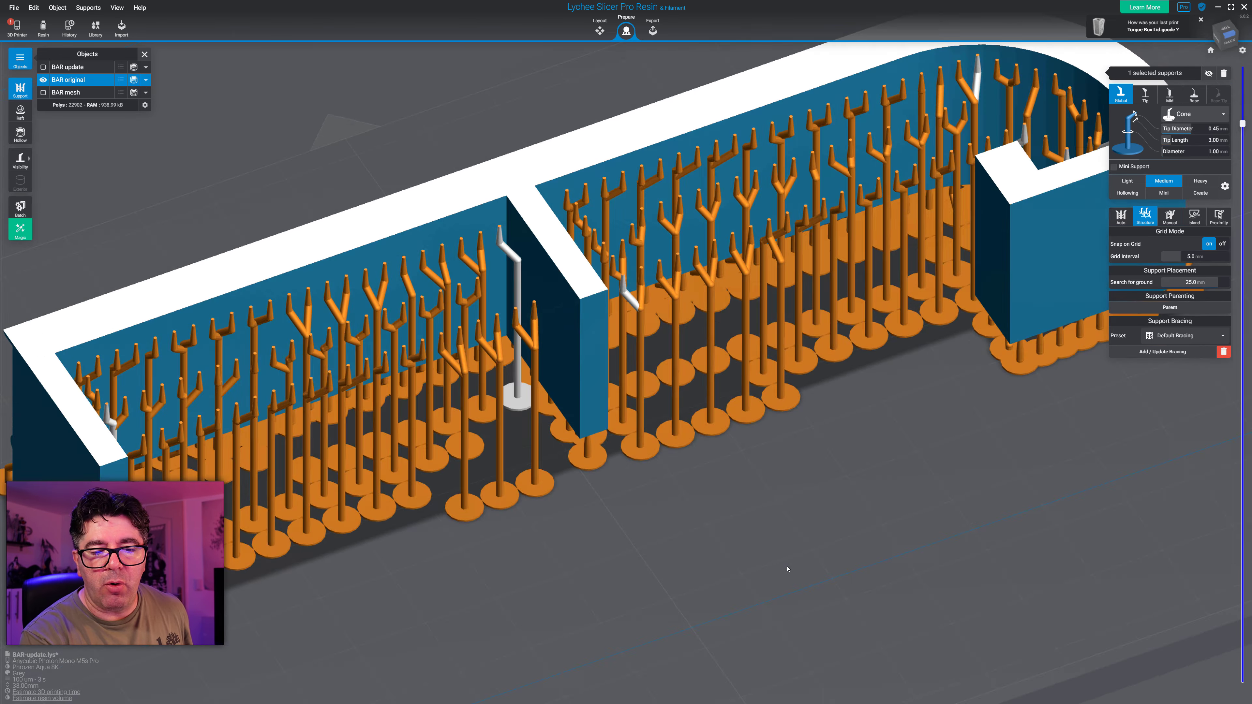
pyautogui.moveTo(788, 569); pyautogui.dragTo(780, 568, button='right')
pyautogui.moveTo(780, 568); pyautogui.dragTo(632, 625, button='middle')
# - Compare the layers just before and after the countertop begins, and follow several further layers through its thickness
pyautogui.press('Up')
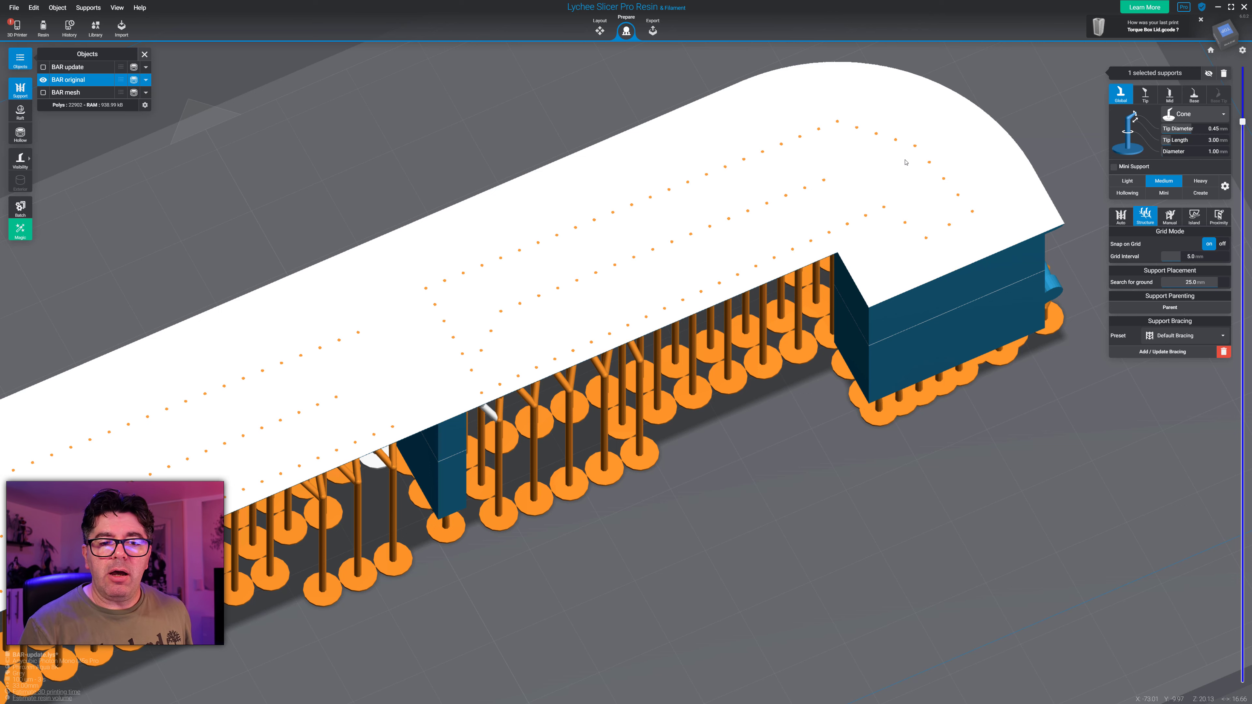
pyautogui.press('Down')
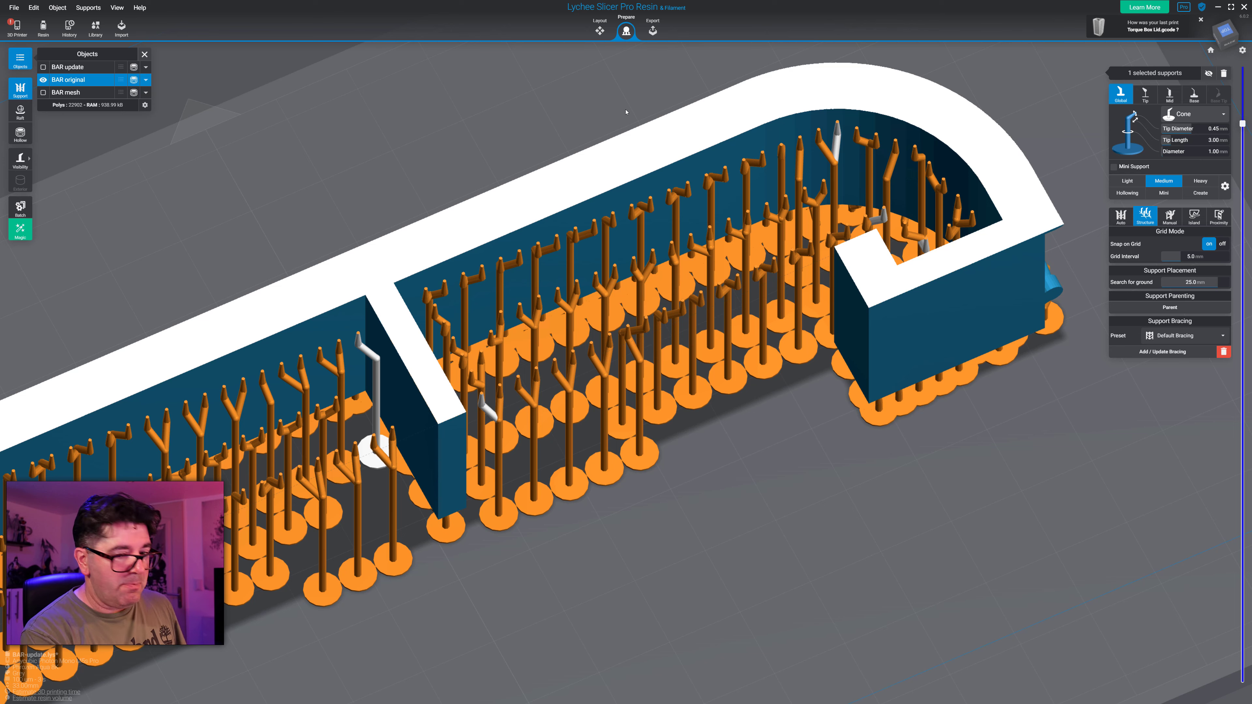
pyautogui.press('Up')
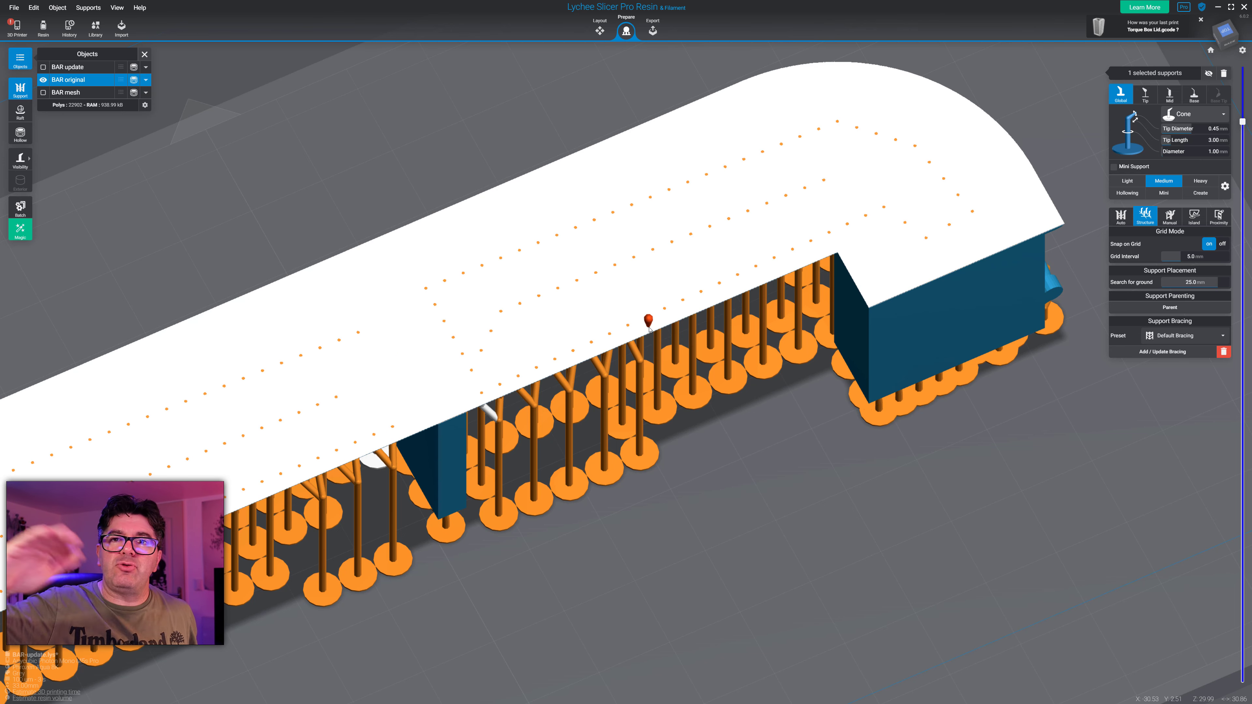
pyautogui.press('Up')
pyautogui.press('Up')
pyautogui.press('Up')
pyautogui.press('Up')
pyautogui.press('Up')
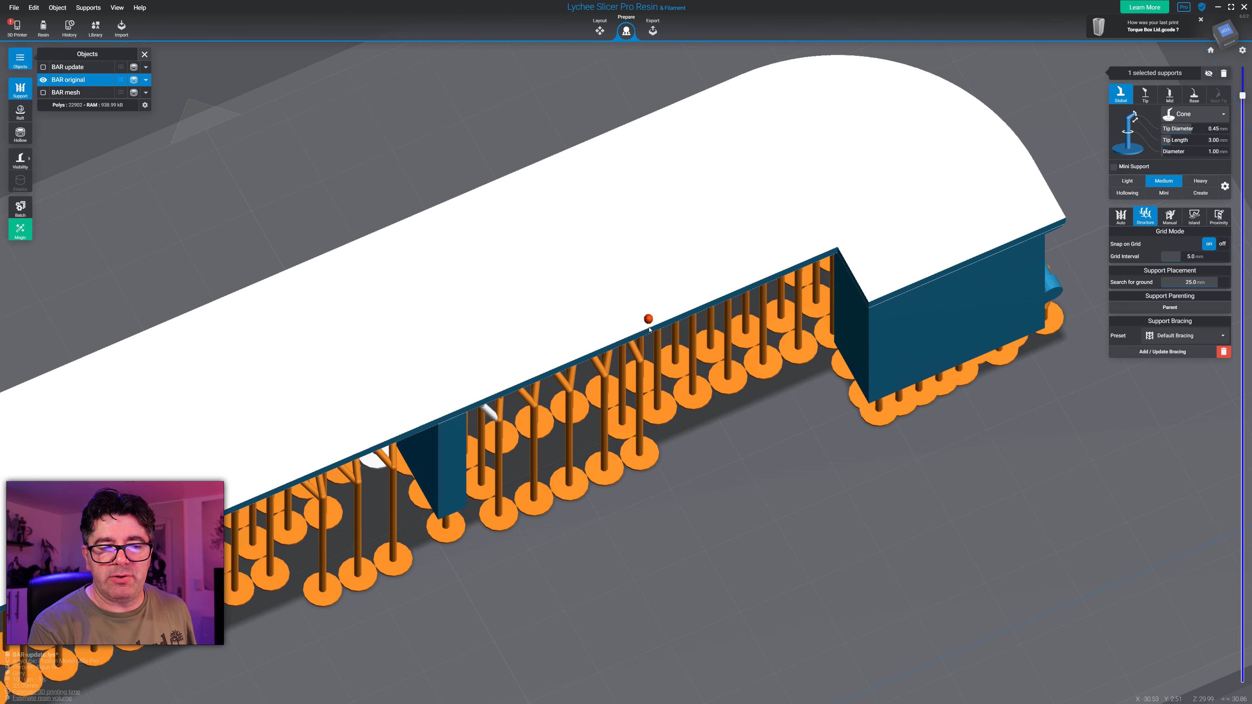
# - Hide BAR original, show the tilted BAR mesh in its place and select it
pyautogui.click(44, 80)
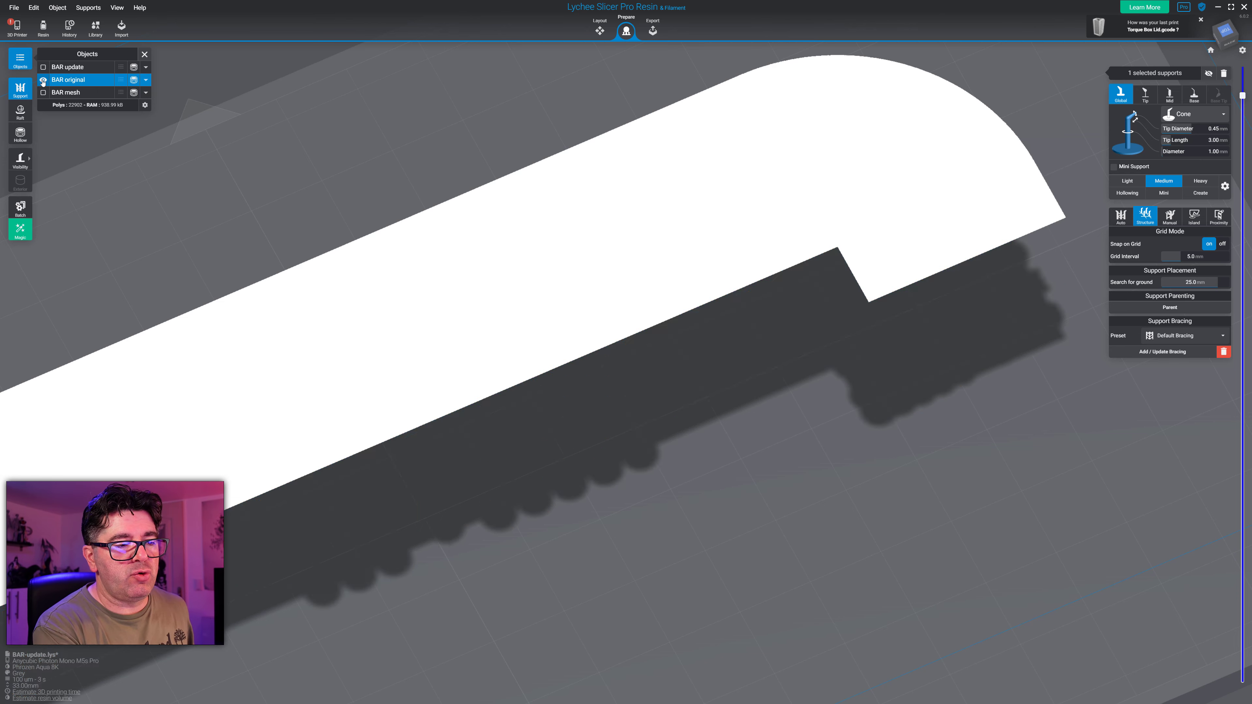
pyautogui.click(43, 93)
pyautogui.scroll(-3, 232, 186)
pyautogui.scroll(-2, 232, 186)
pyautogui.moveTo(233, 186); pyautogui.dragTo(709, 139, button='right')
pyautogui.moveTo(710, 140); pyautogui.dragTo(454, 190, button='middle')
pyautogui.press('Down')
pyautogui.moveTo(490, 188); pyautogui.dragTo(456, 281, button='right')
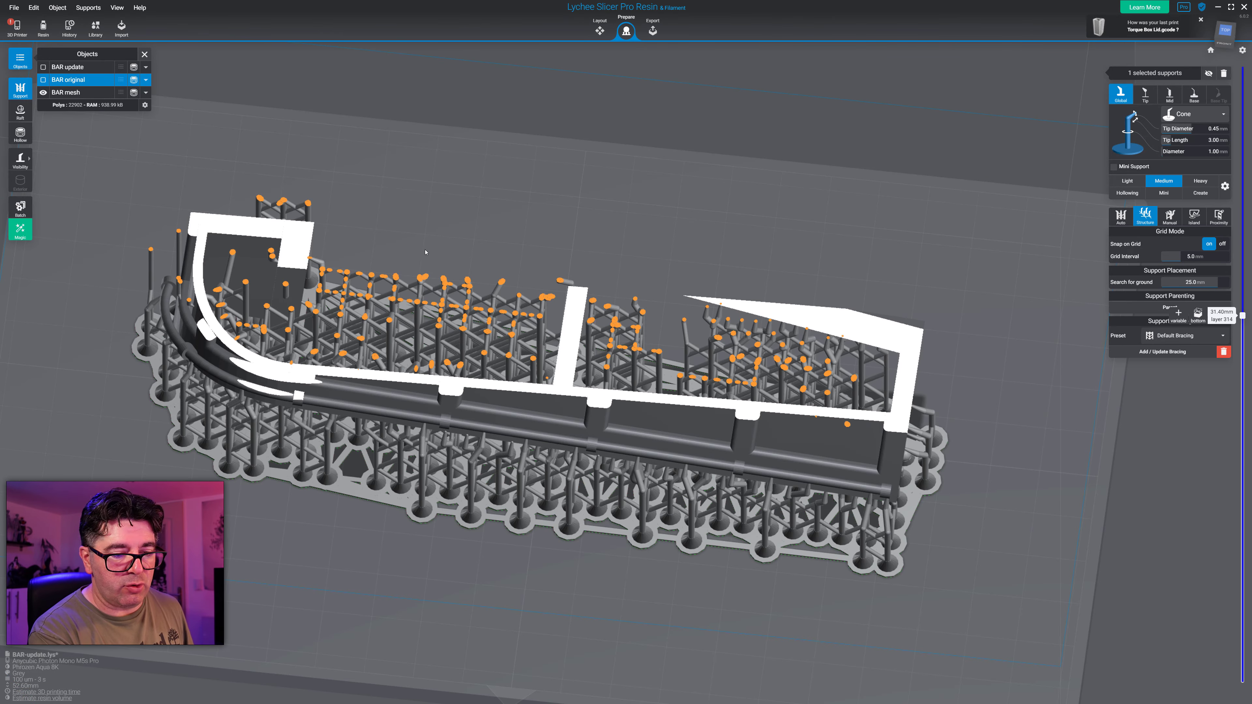
pyautogui.click(57, 96)
pyautogui.click(57, 98)
# - Raise the layer preview near the top of BAR mesh and examine the tilted model and its supports from the front
pyautogui.moveTo(476, 232); pyautogui.dragTo(585, 268, button='right')
pyautogui.moveTo(1242, 317); pyautogui.dragTo(1220, 164)
pyautogui.moveTo(955, 386); pyautogui.dragTo(875, 421, button='right')
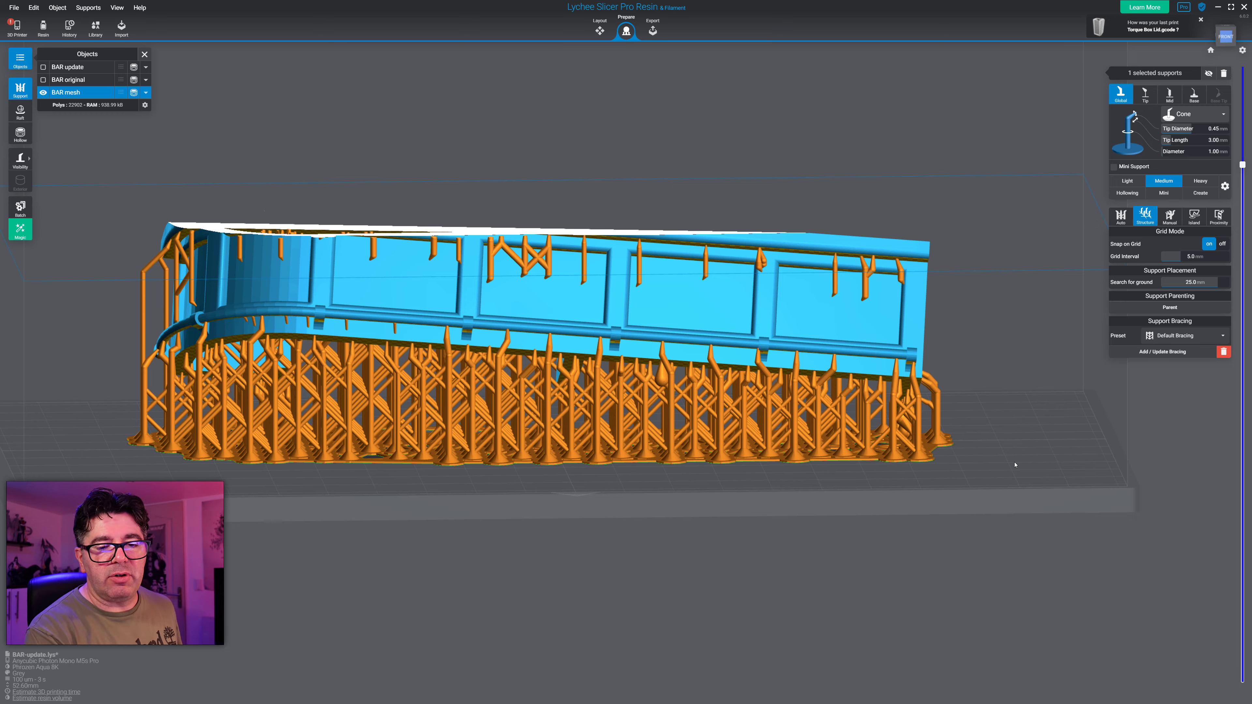
pyautogui.moveTo(1219, 517); pyautogui.dragTo(1161, 463)
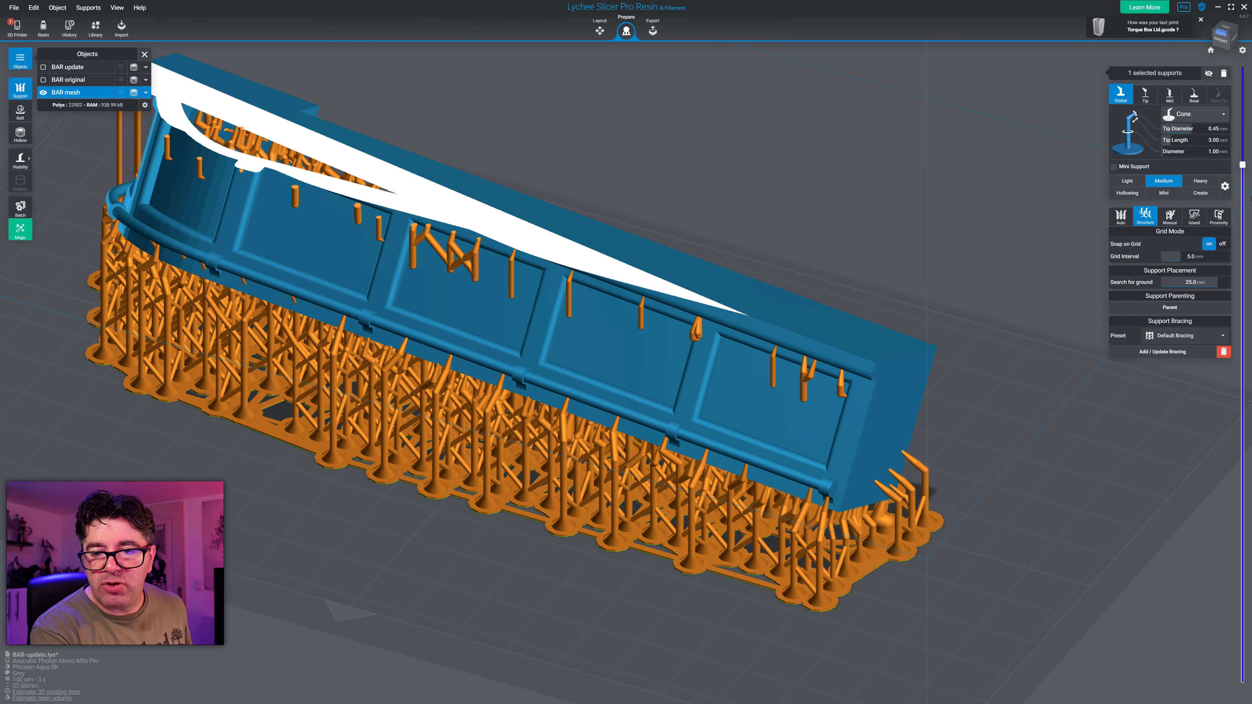
# - Lower the layer preview of BAR mesh to its first printed corner and examine that corner up close
pyautogui.moveTo(1247, 167); pyautogui.dragTo(1213, 578)
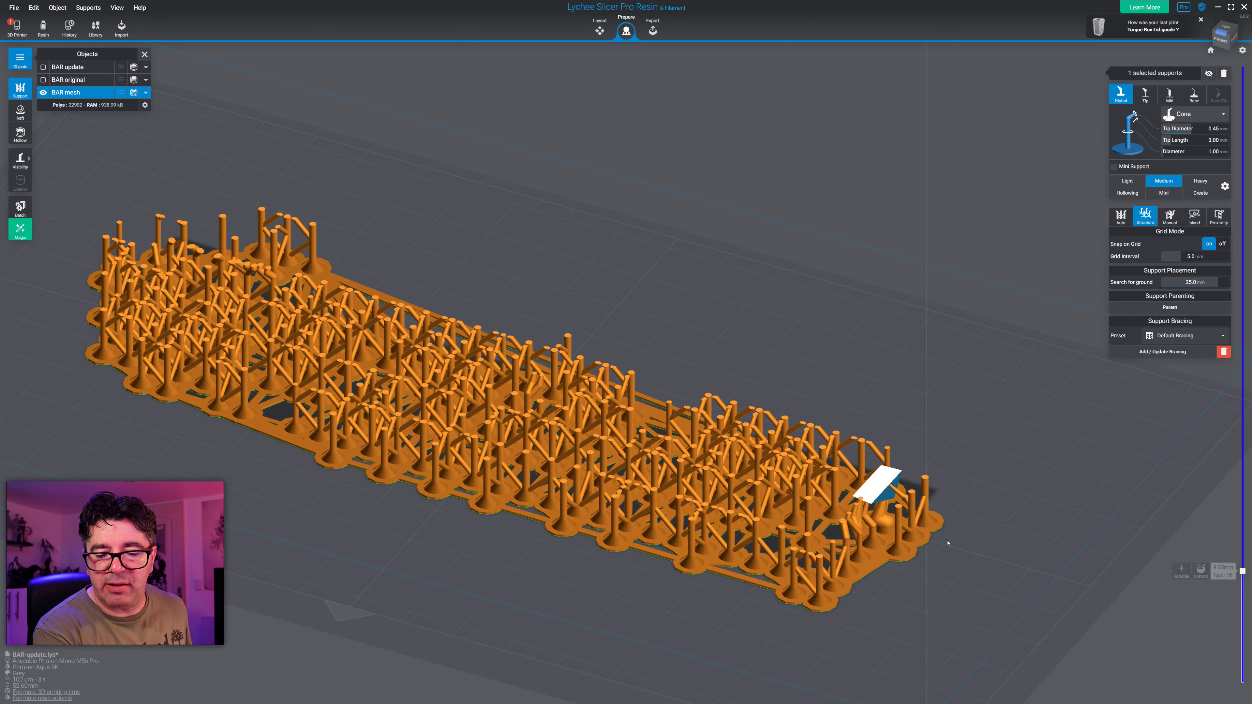
pyautogui.scroll(5, 943, 551)
pyautogui.moveTo(943, 551); pyautogui.dragTo(909, 396, button='right')
pyautogui.scroll(5, 913, 395)
pyautogui.moveTo(998, 368); pyautogui.dragTo(742, 292, button='right')
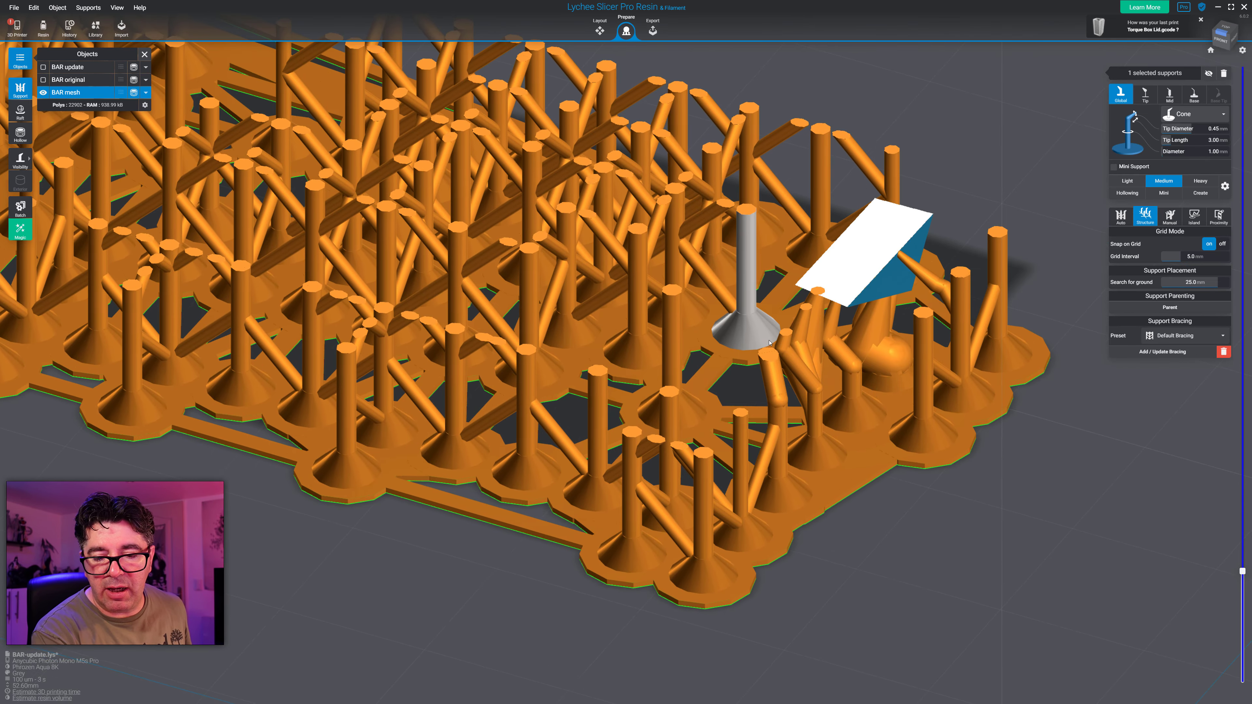
# - Move the layer preview up from layer 101 to layer 139, examining how the end wall grows at the lowest corner
pyautogui.keyDown('ctrl'); pyautogui.scroll(15, 918, 372); pyautogui.keyUp('ctrl')
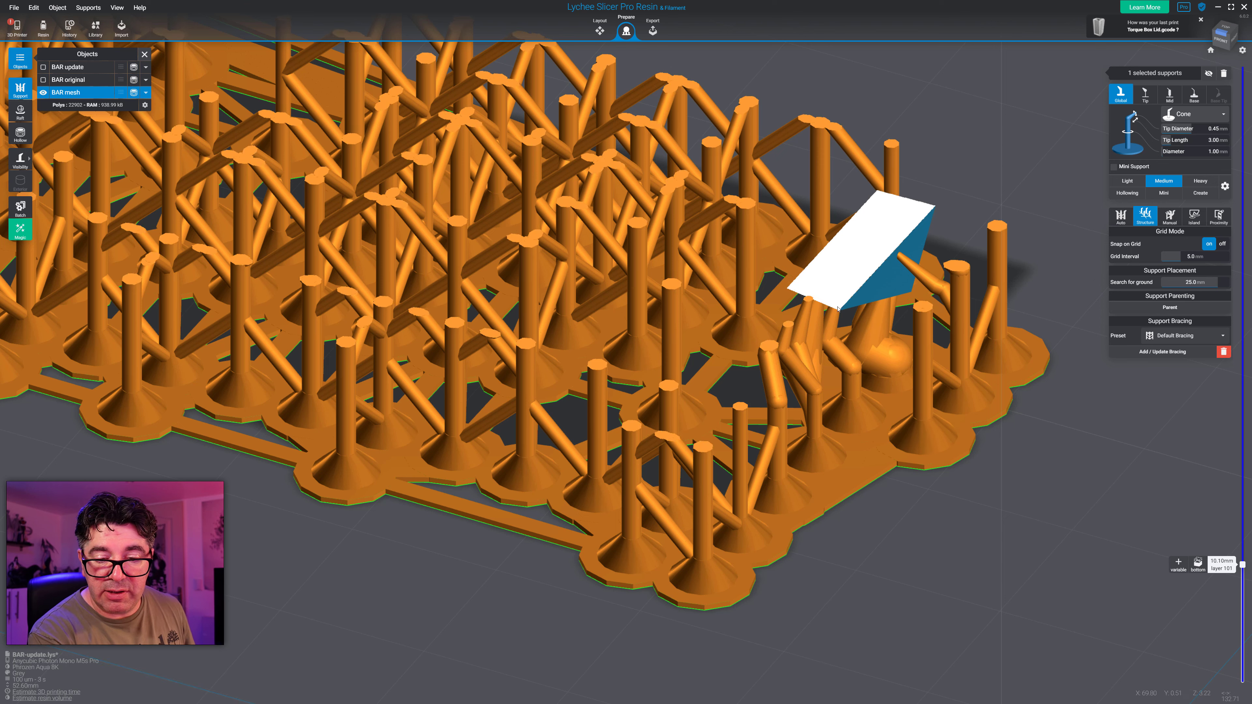
pyautogui.keyDown('ctrl'); pyautogui.scroll(10, 808, 301); pyautogui.keyUp('ctrl')
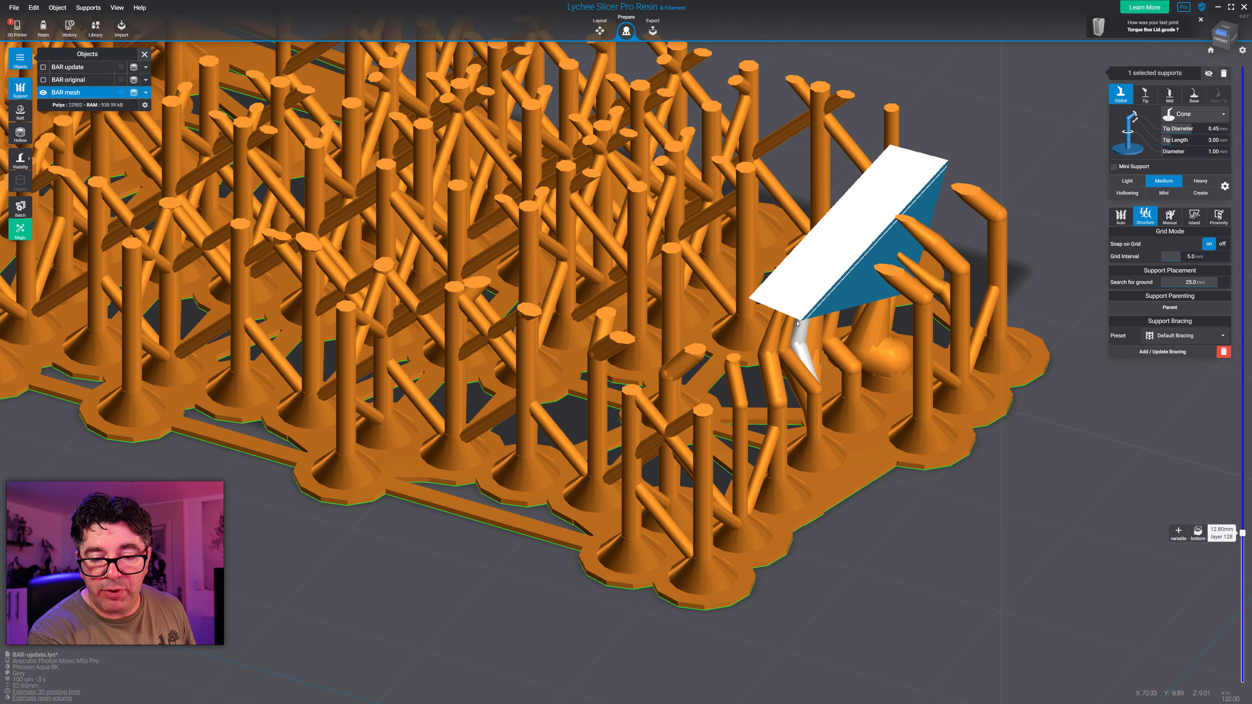
pyautogui.keyDown('ctrl'); pyautogui.scroll(-5, 789, 316); pyautogui.keyUp('ctrl')
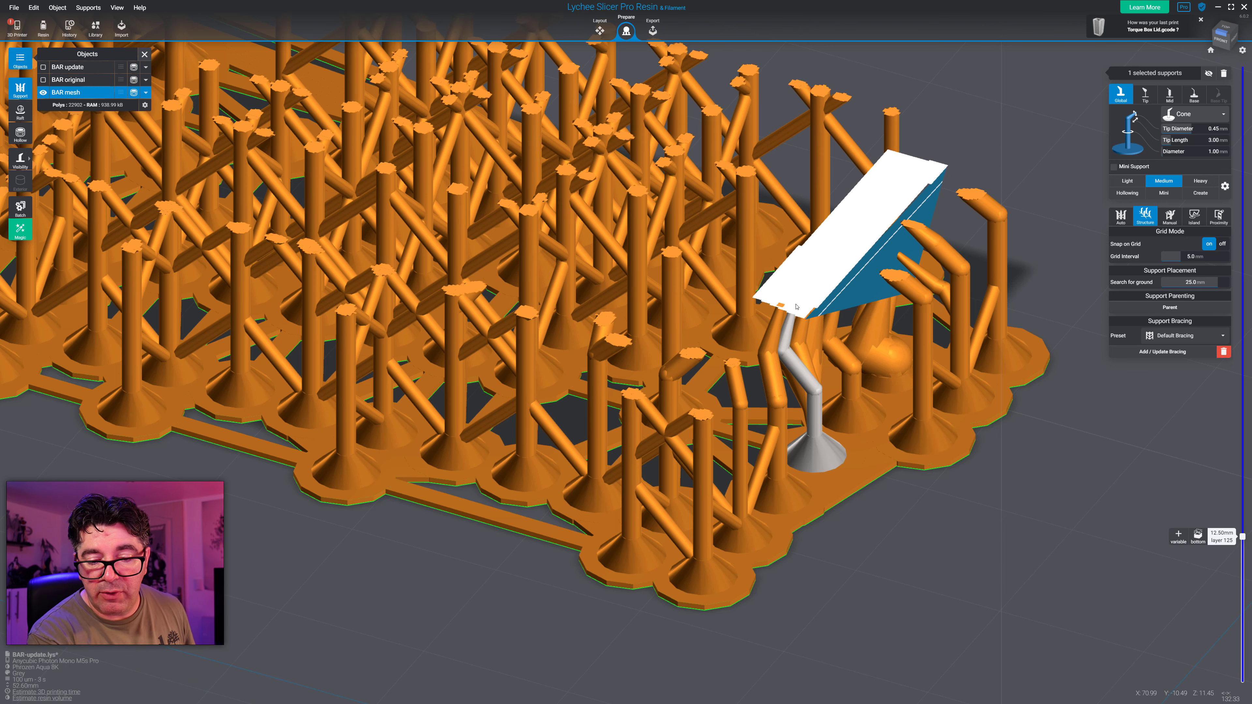
pyautogui.keyDown('ctrl'); pyautogui.scroll(5, 784, 308); pyautogui.keyUp('ctrl')
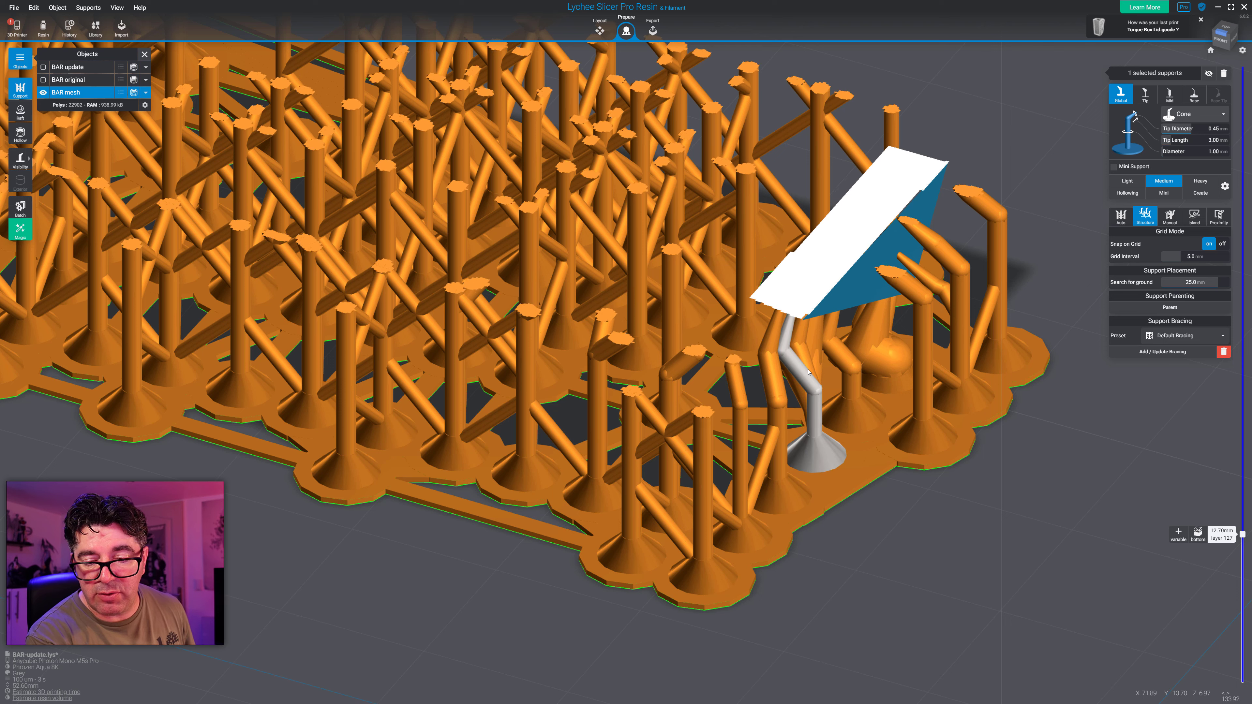
pyautogui.keyDown('ctrl'); pyautogui.scroll(12, 809, 372); pyautogui.keyUp('ctrl')
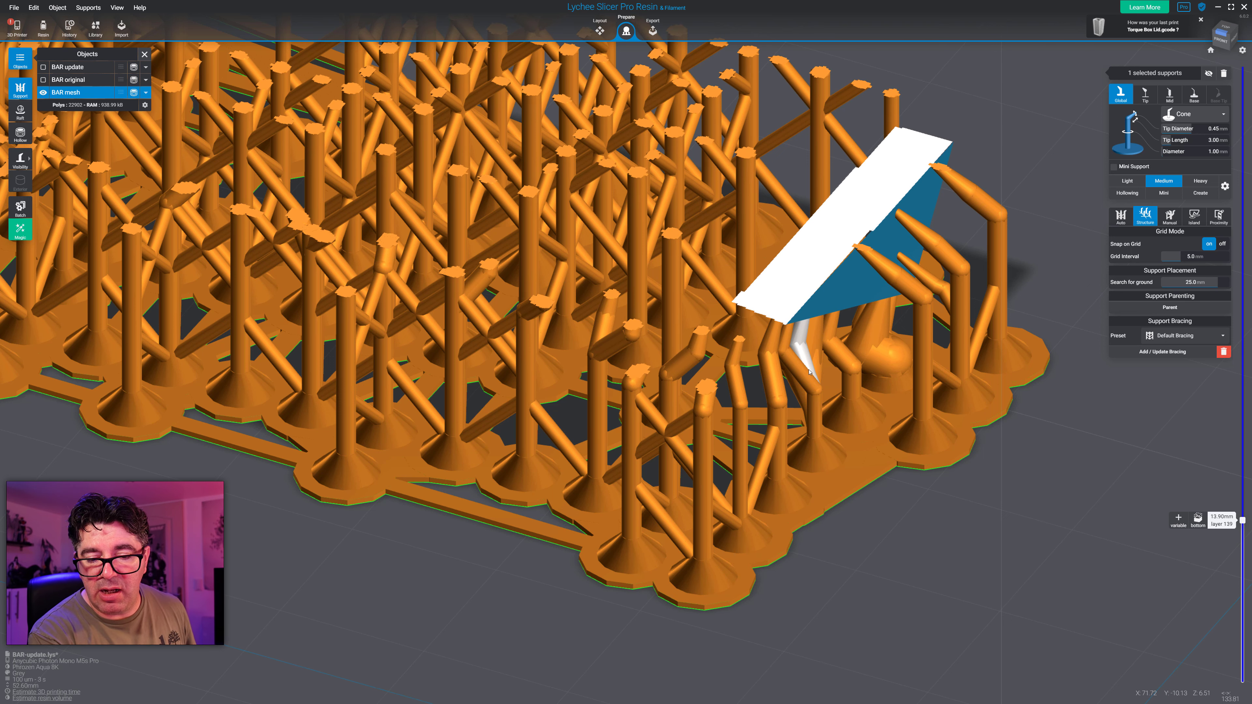
# - Advance the layer preview beyond layer 159 and examine the front wall's growing pointed tip from above and from below
pyautogui.keyDown('ctrl'); pyautogui.scroll(7, 809, 373); pyautogui.keyUp('ctrl')
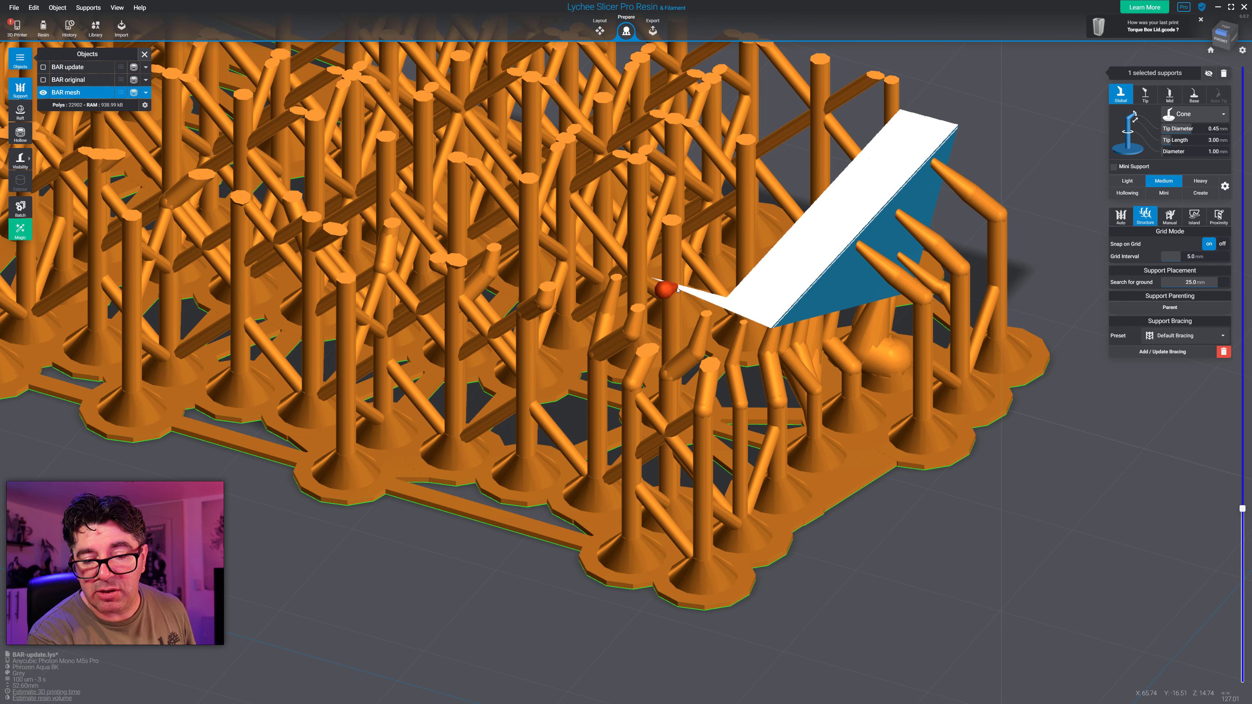
pyautogui.keyDown('ctrl'); pyautogui.scroll(3, 727, 318); pyautogui.keyUp('ctrl')
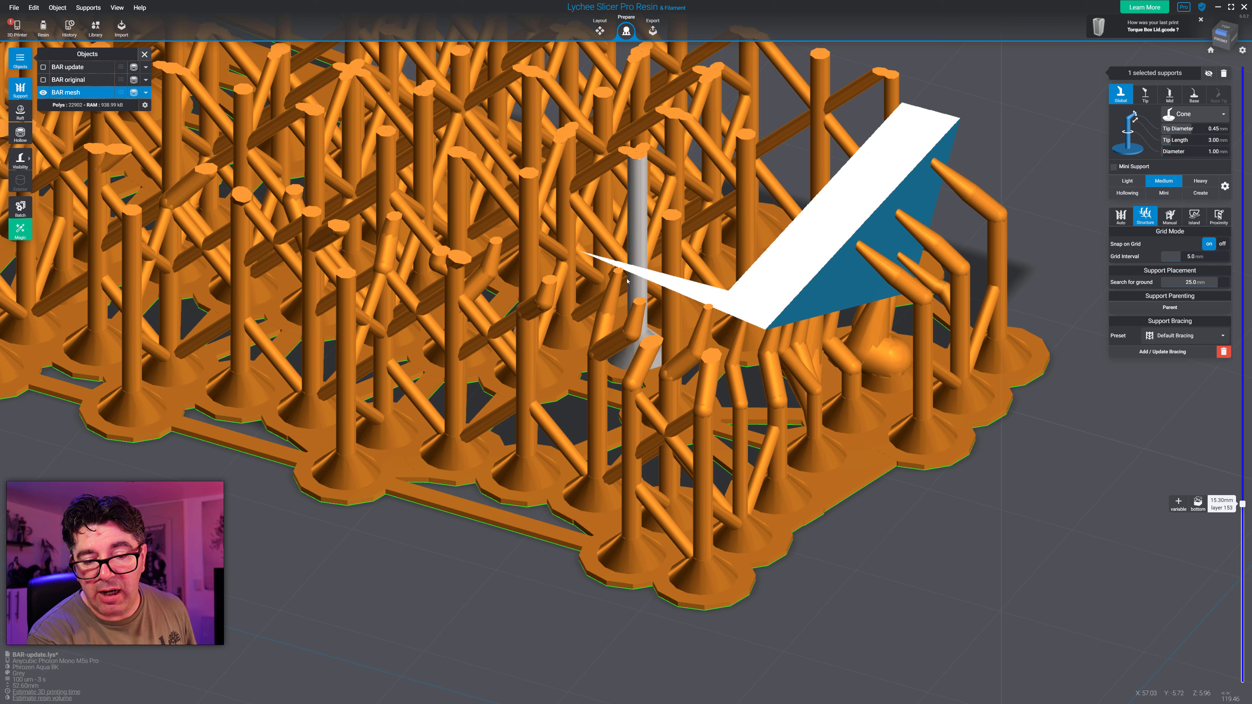
pyautogui.keyDown('ctrl'); pyautogui.scroll(5, 623, 276); pyautogui.keyUp('ctrl')
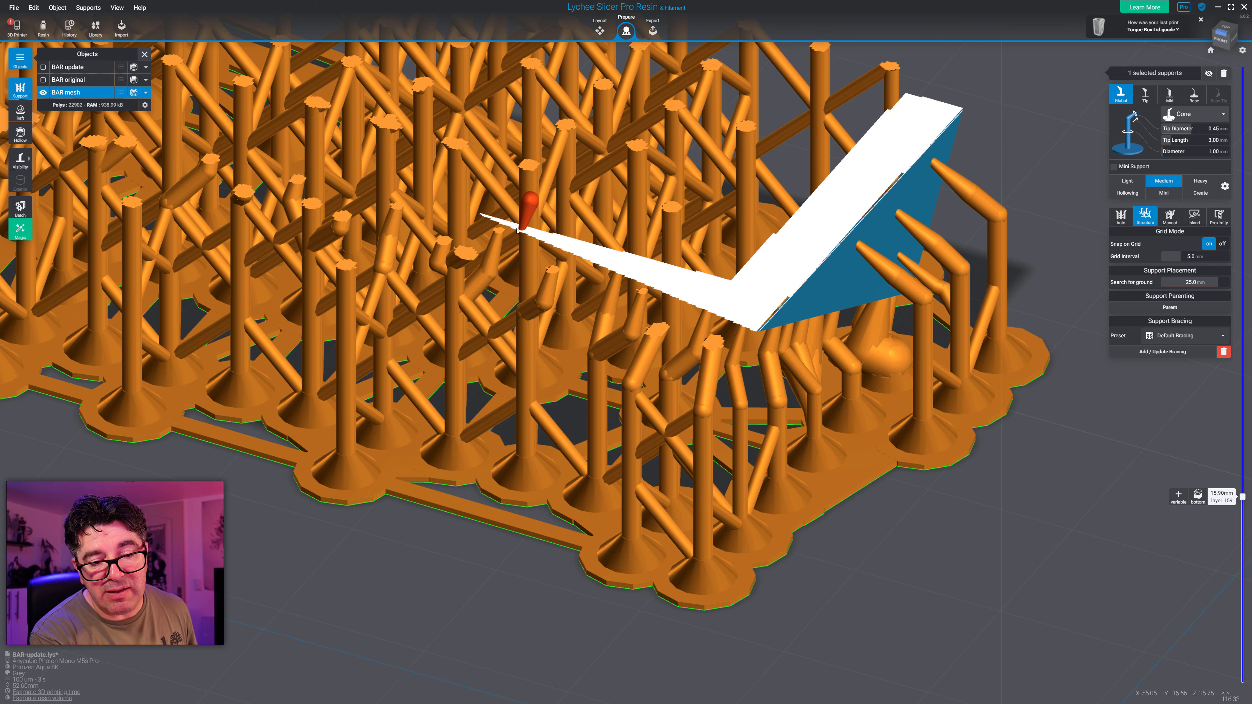
pyautogui.keyDown('ctrl'); pyautogui.scroll(7, 454, 202); pyautogui.keyUp('ctrl')
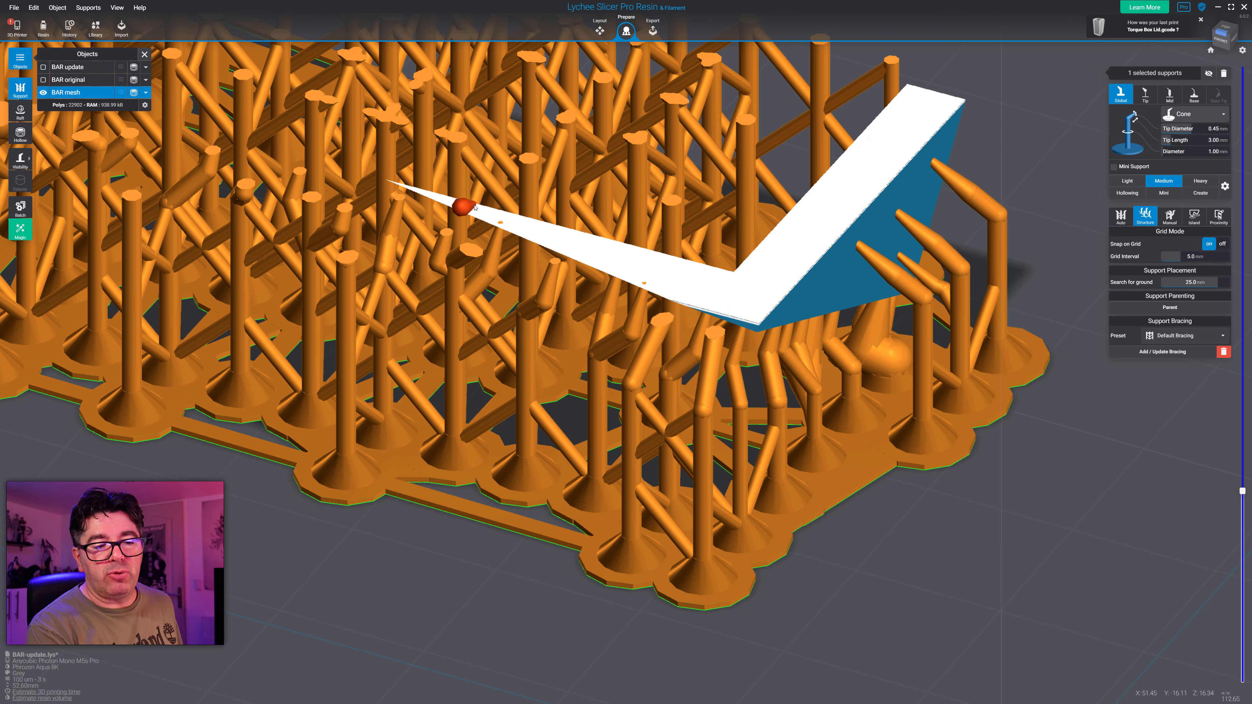
pyautogui.moveTo(637, 352); pyautogui.dragTo(394, 119, button='right')
pyautogui.moveTo(546, 558); pyautogui.dragTo(955, 293, button='middle')
pyautogui.scroll(2, 517, 434)
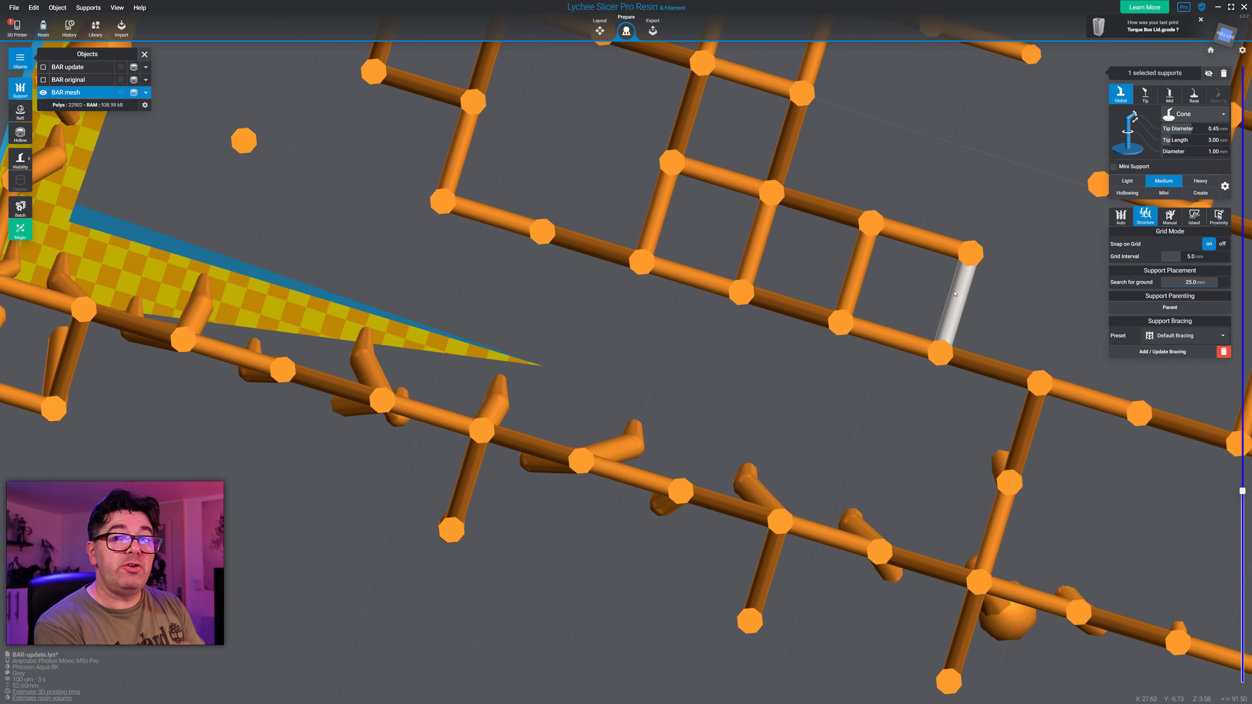
# - Turn on Layers Thickness Preview and examine the layer bands on the underside of BAR mesh's front wall
pyautogui.click(1242, 50)
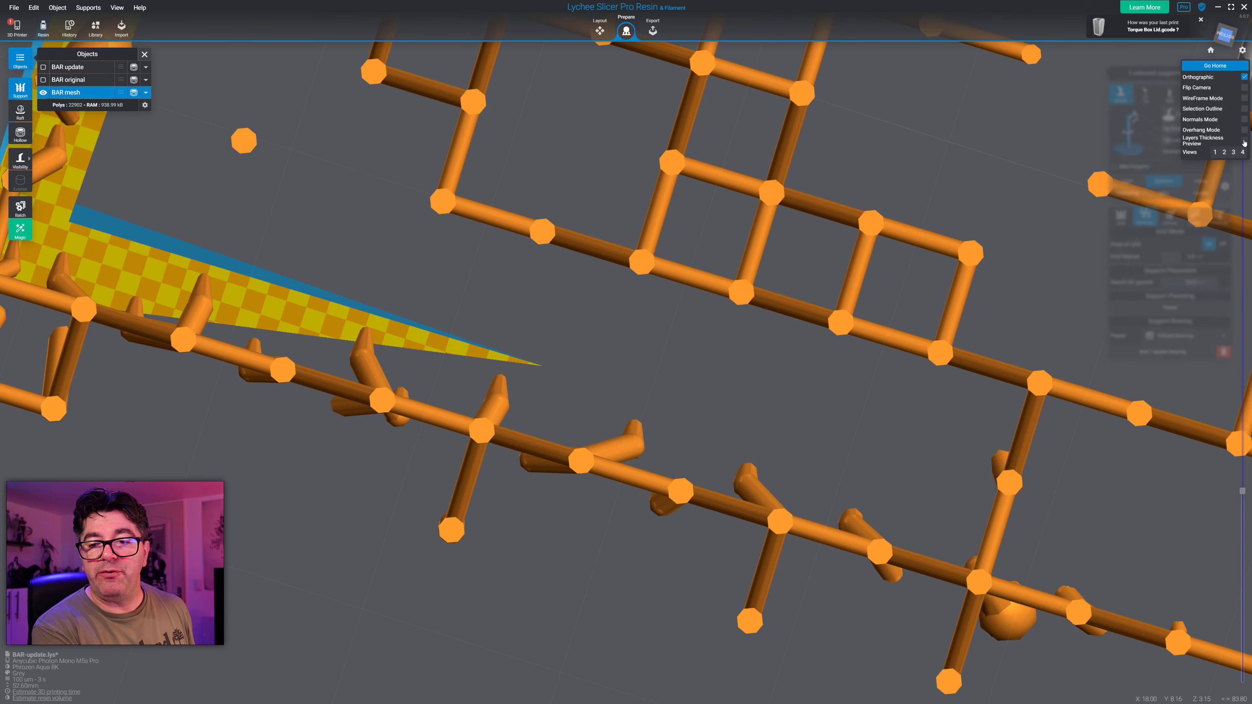
pyautogui.click(1244, 141)
pyautogui.moveTo(504, 328); pyautogui.dragTo(824, 383, button='right')
pyautogui.scroll(5, 680, 375)
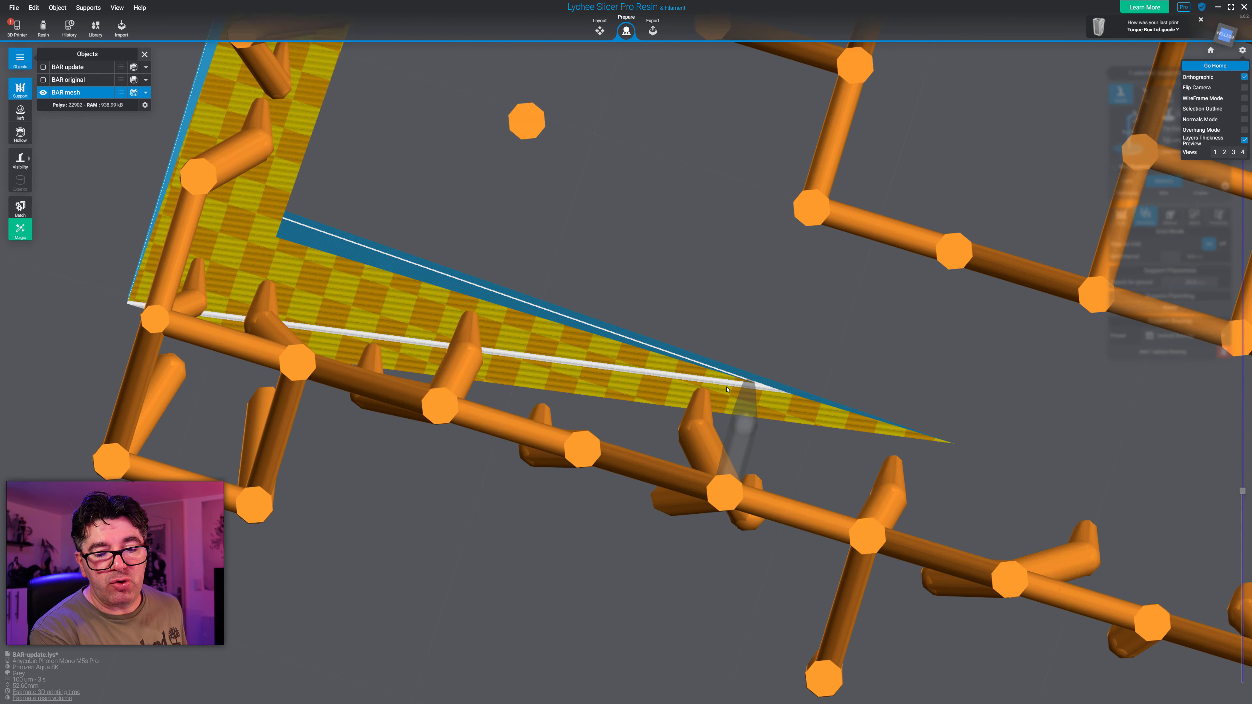
pyautogui.click(698, 428)
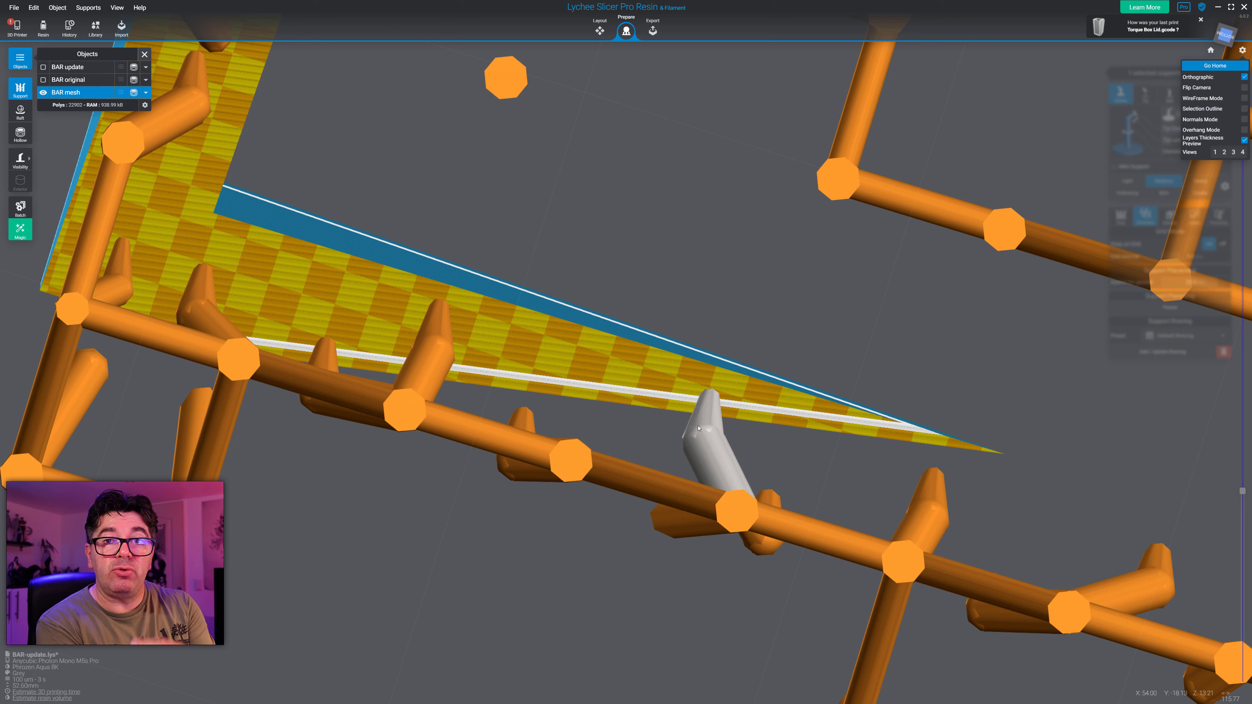
pyautogui.click(985, 398)
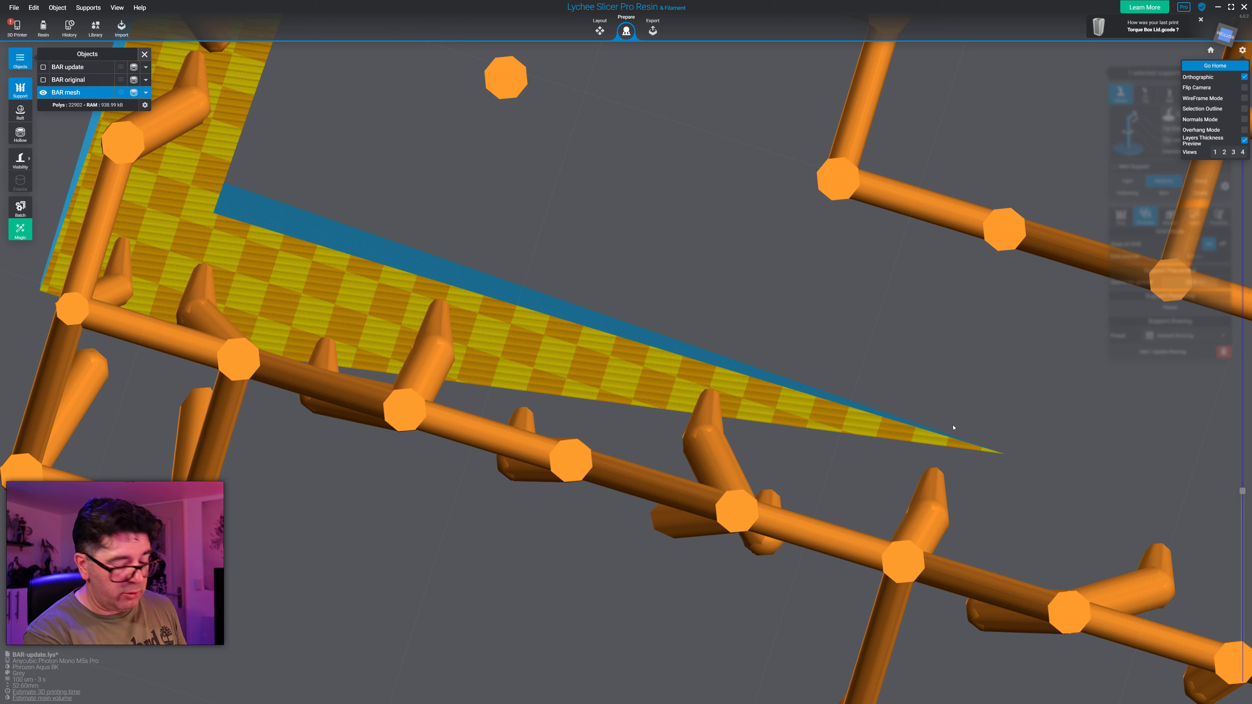
# - Advance the layer preview of BAR mesh and examine the front wall's lengthening tip among its supports from below
pyautogui.press('Up')
pyautogui.press('Up')
pyautogui.press('Up')
pyautogui.press('Up')
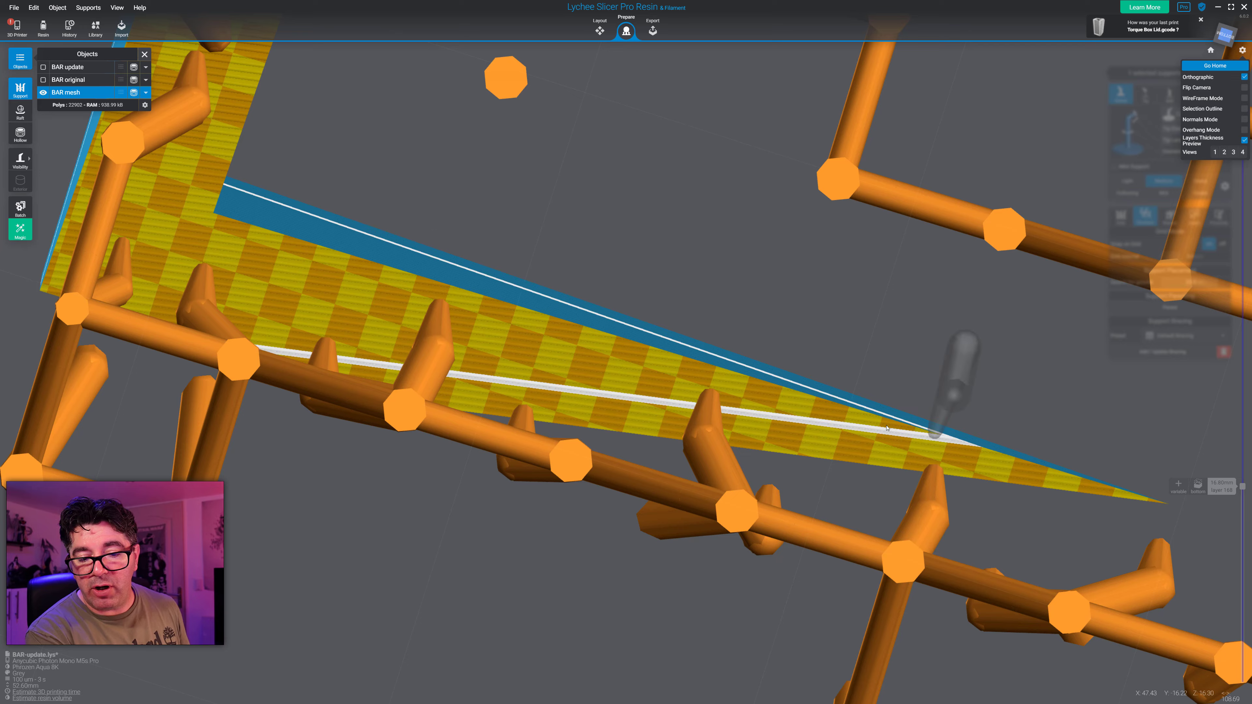
pyautogui.scroll(-5, 886, 428)
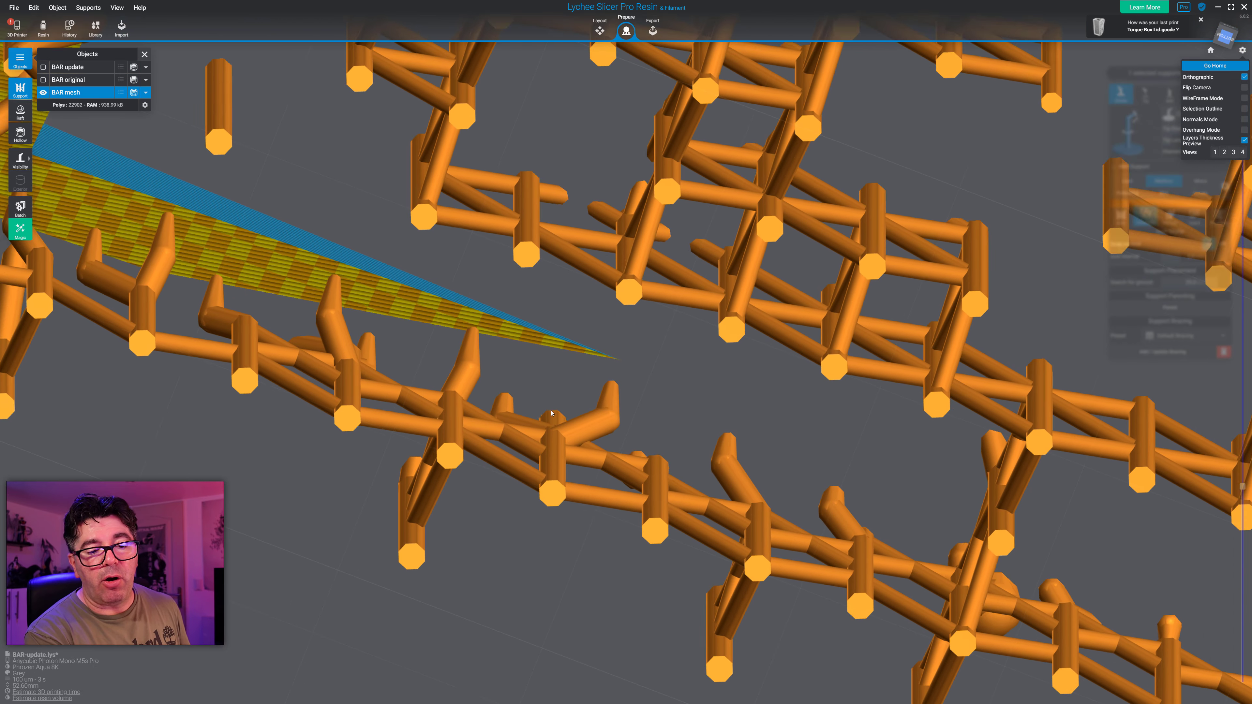
pyautogui.moveTo(552, 414); pyautogui.dragTo(944, 496, button='right')
pyautogui.keyDown('shift'); pyautogui.scroll(7, 590, 384); pyautogui.keyUp('shift')
pyautogui.moveTo(562, 270); pyautogui.dragTo(583, 281, button='middle')
pyautogui.moveTo(583, 281); pyautogui.dragTo(702, 280, button='right')
pyautogui.keyDown('shift'); pyautogui.scroll(6, 702, 280); pyautogui.keyUp('shift')
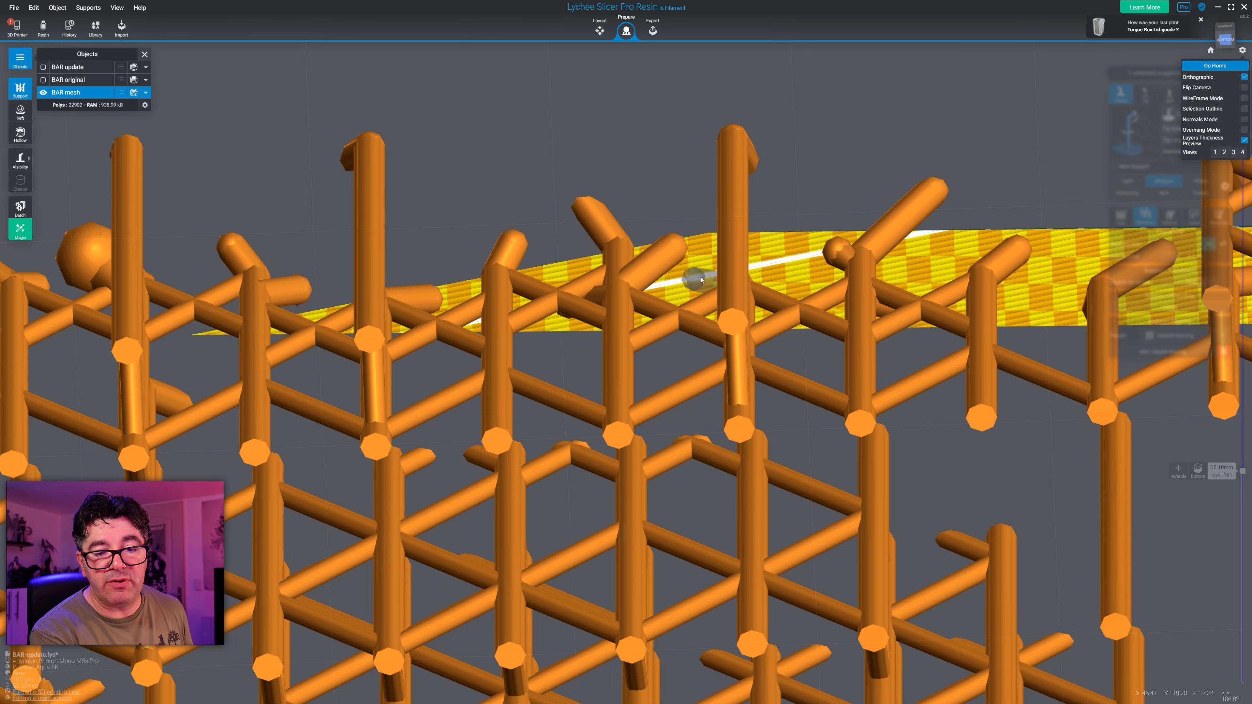
pyautogui.keyDown('shift'); pyautogui.scroll(7, 592, 290); pyautogui.keyUp('shift')
pyautogui.moveTo(193, 312); pyautogui.dragTo(787, 322, button='middle')
pyautogui.keyDown('shift'); pyautogui.scroll(2, 640, 350); pyautogui.keyUp('shift')
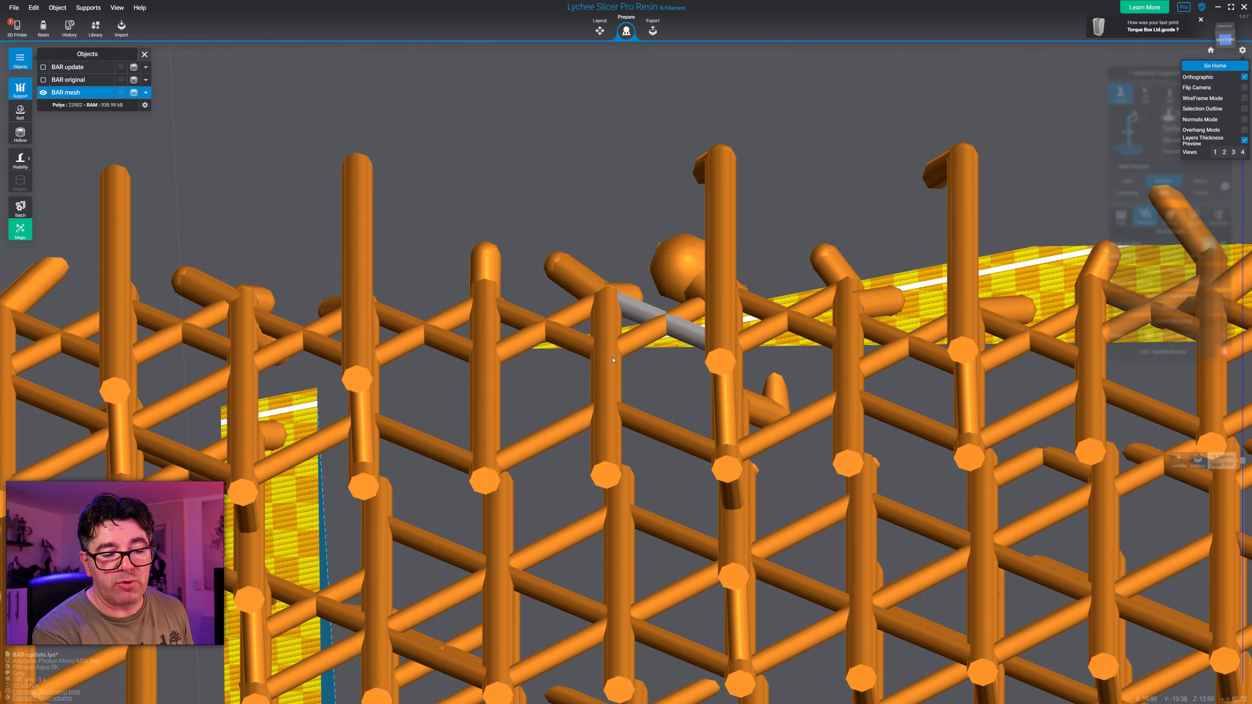
# - Examine the front wall's thin tip and the separate crossbar and end sections of BAR mesh from the front
pyautogui.scroll(-4, 507, 345)
pyautogui.moveTo(595, 265); pyautogui.dragTo(579, 415, button='right')
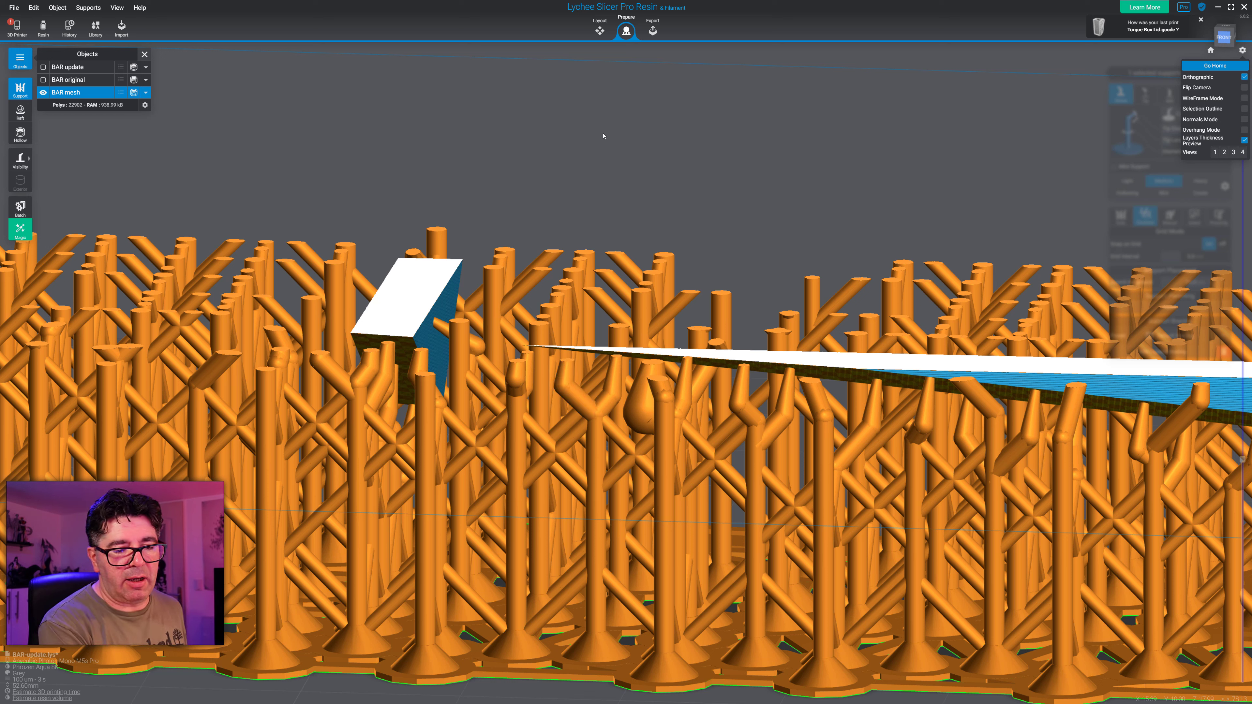
pyautogui.scroll(-3, 678, 272)
pyautogui.scroll(-5, 691, 274)
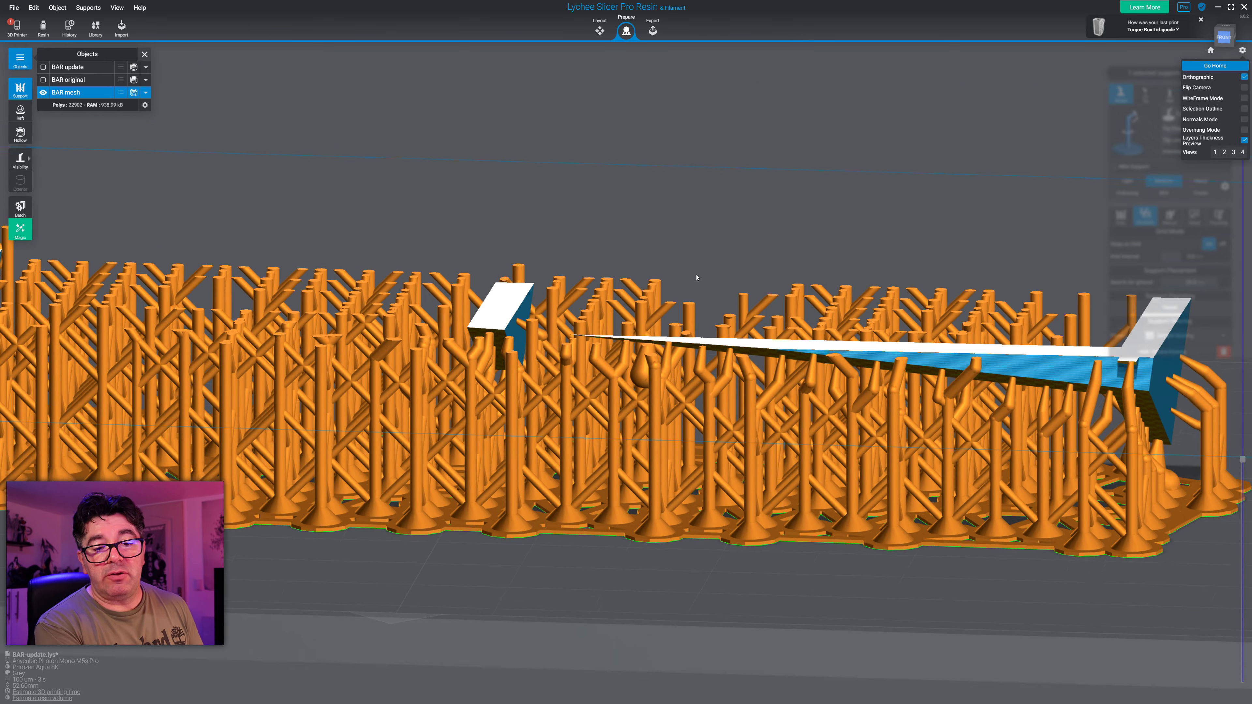
pyautogui.moveTo(698, 262); pyautogui.dragTo(637, 270, button='right')
pyautogui.moveTo(637, 269); pyautogui.dragTo(884, 339, button='middle')
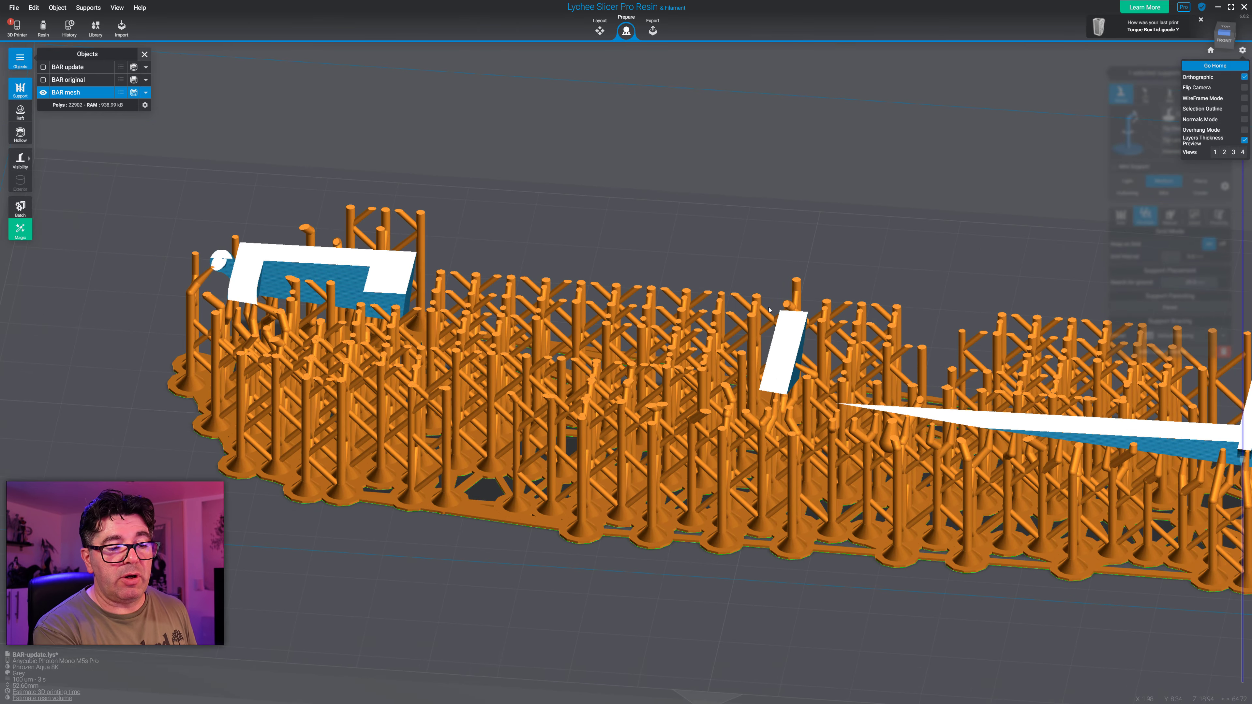
# - Raise the layer preview of BAR mesh until the front wall connects its sections, and examine the end where the back wall starts
pyautogui.scroll(-4, 1157, 386)
pyautogui.moveTo(1243, 458); pyautogui.dragTo(1245, 353)
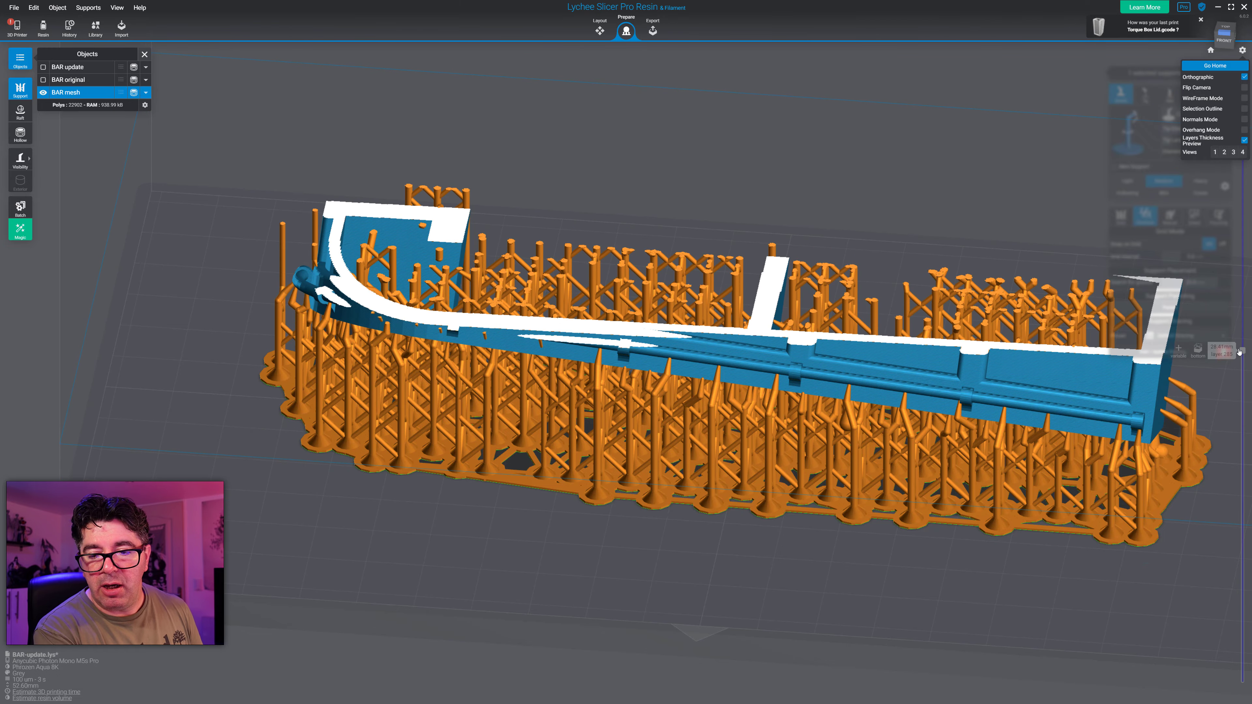
pyautogui.moveTo(1144, 298); pyautogui.dragTo(883, 246, button='middle')
pyautogui.scroll(6, 883, 246)
pyautogui.moveTo(884, 246); pyautogui.dragTo(1124, 462, button='right')
pyautogui.moveTo(1242, 353)
pyautogui.mouseDown()
pyautogui.moveTo(1219, 529)
pyautogui.moveTo(1236, 349)
pyautogui.mouseUp()
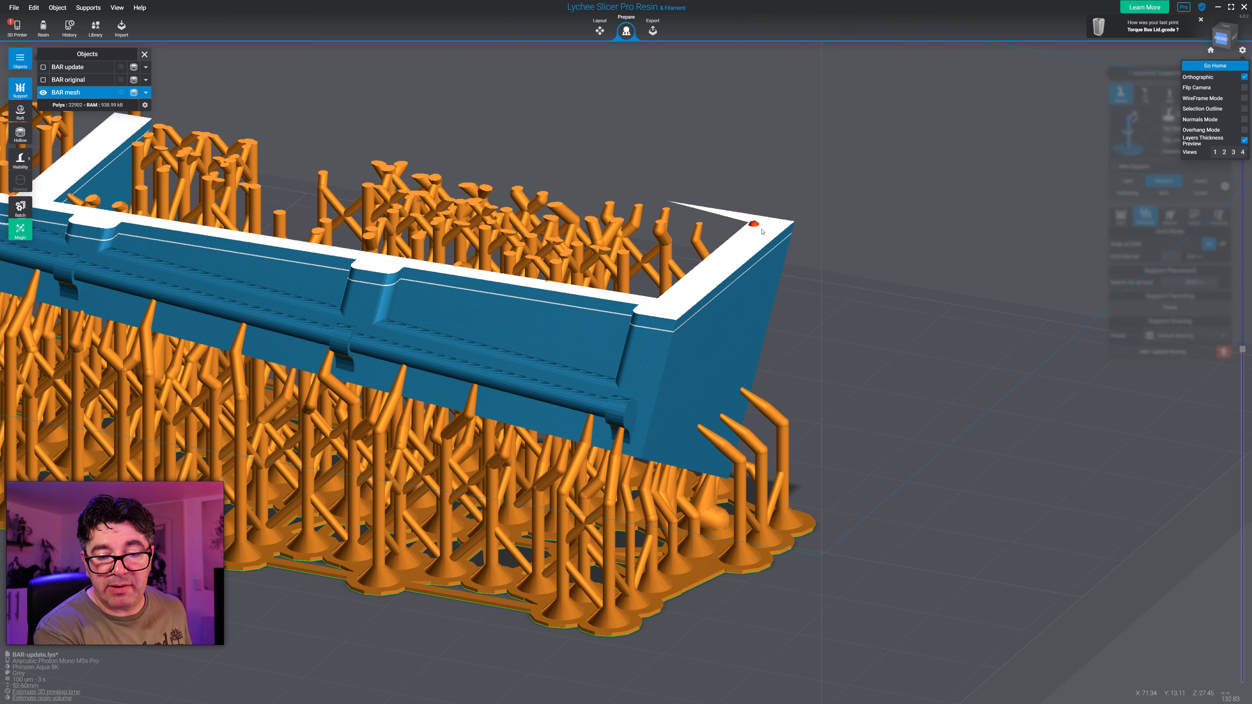
# - Step the layer preview up at the end corner of BAR mesh and examine the back wall's emerging tip from above
pyautogui.press('Up')
pyautogui.press('Up')
pyautogui.press('Up')
pyautogui.press('Up')
pyautogui.press('Up')
pyautogui.press('Up')
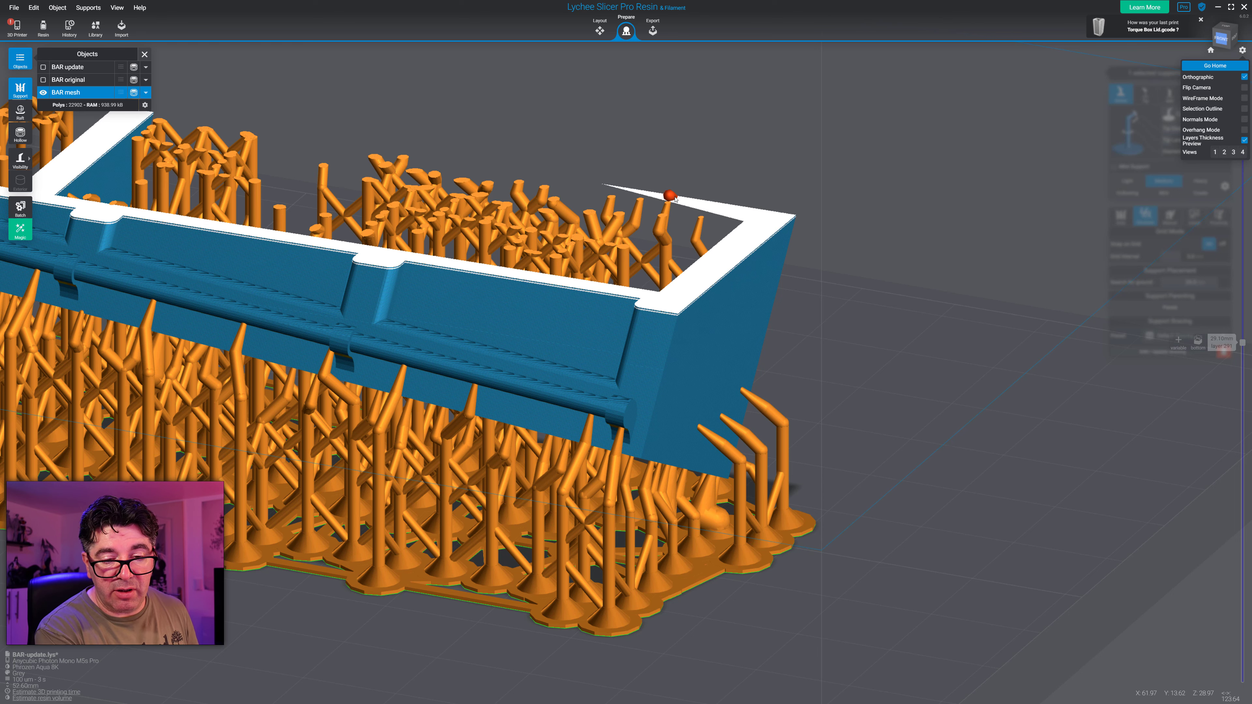
pyautogui.press('Up')
pyautogui.scroll(2, 666, 203)
pyautogui.moveTo(672, 210); pyautogui.dragTo(720, 271, button='right')
pyautogui.moveTo(710, 261); pyautogui.dragTo(829, 397, button='middle')
# - Keep advancing the layer preview until the back wall's tip reaches the crossbar, examining the growing cross-section
pyautogui.press('Up')
pyautogui.press('Up')
pyautogui.press('Up')
pyautogui.press('Up')
pyautogui.press('Up')
pyautogui.press('Up')
pyautogui.press('Up')
pyautogui.press('Up')
pyautogui.press('Up')
pyautogui.press('Up')
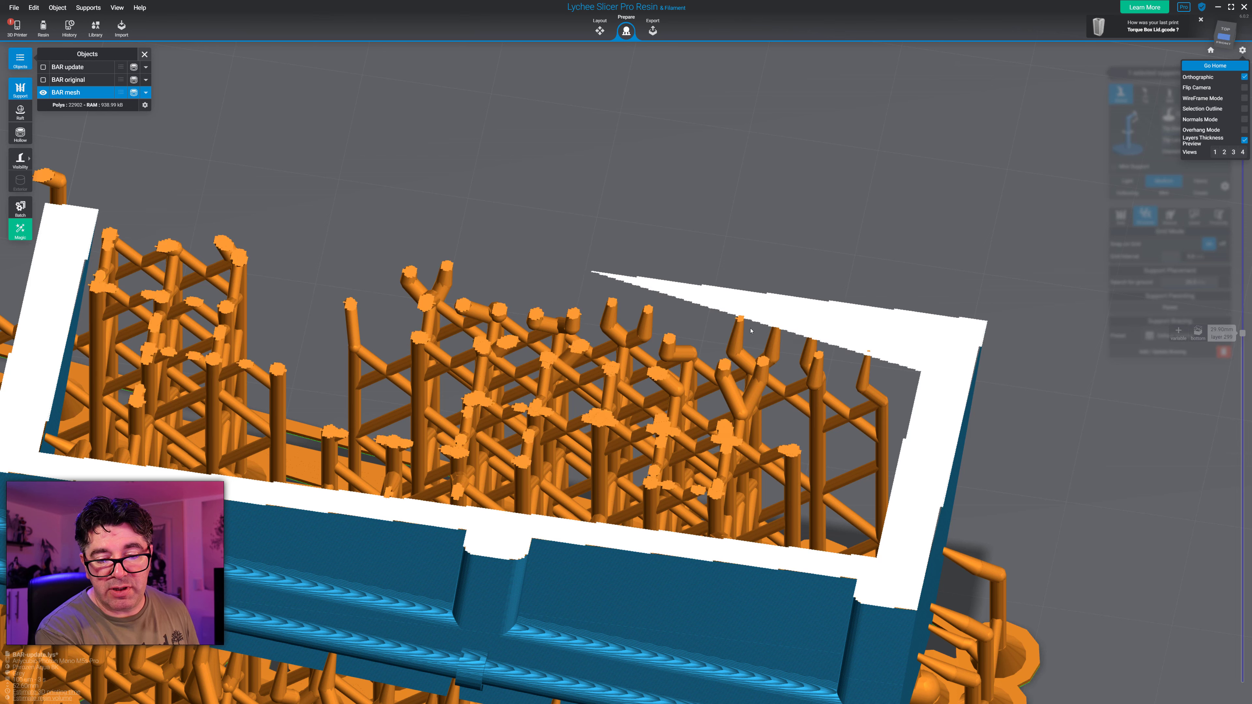
pyautogui.press('Up')
pyautogui.press('Up')
pyautogui.press('Up')
pyautogui.press('Up')
pyautogui.press('Up')
pyautogui.press('Up')
pyautogui.press('Up')
pyautogui.press('Up')
pyautogui.press('Up')
pyautogui.press('Up')
pyautogui.press('Up')
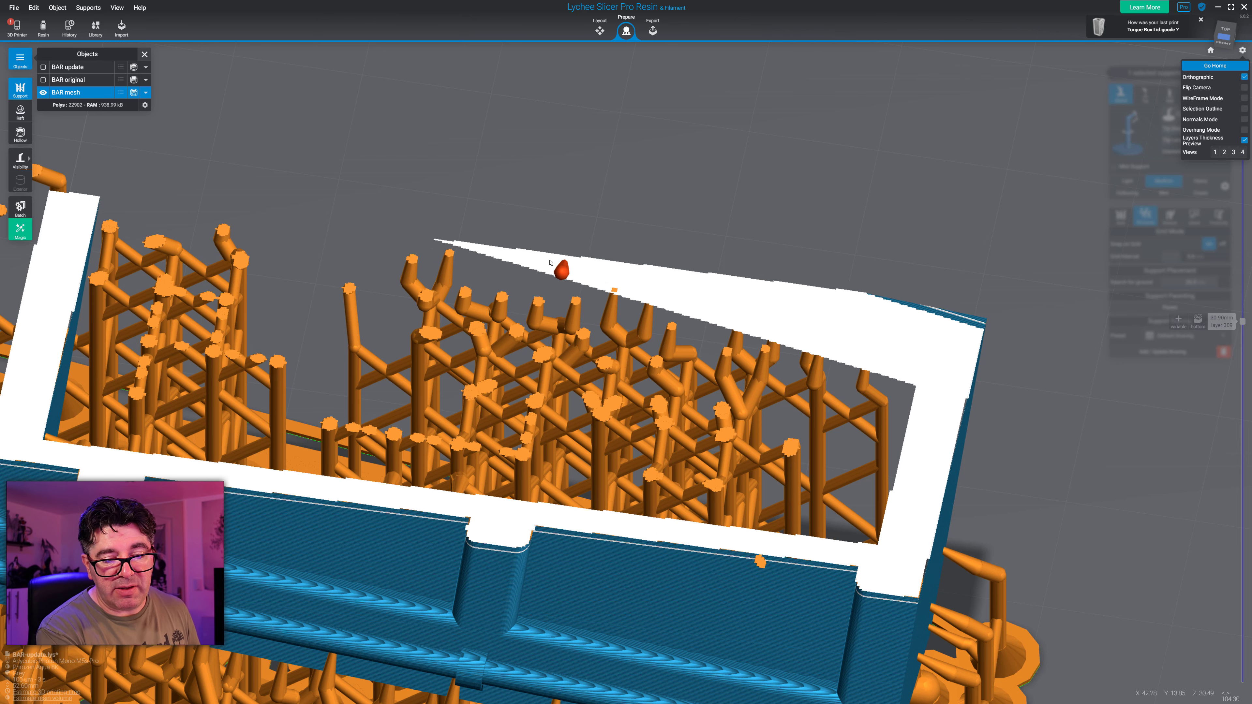
pyautogui.press('Up')
pyautogui.press('Up')
pyautogui.press('Up')
pyautogui.press('Up')
pyautogui.press('Up')
pyautogui.press('Up')
pyautogui.press('Up')
pyautogui.press('Up')
pyautogui.press('Up')
pyautogui.press('Up')
pyautogui.press('Up')
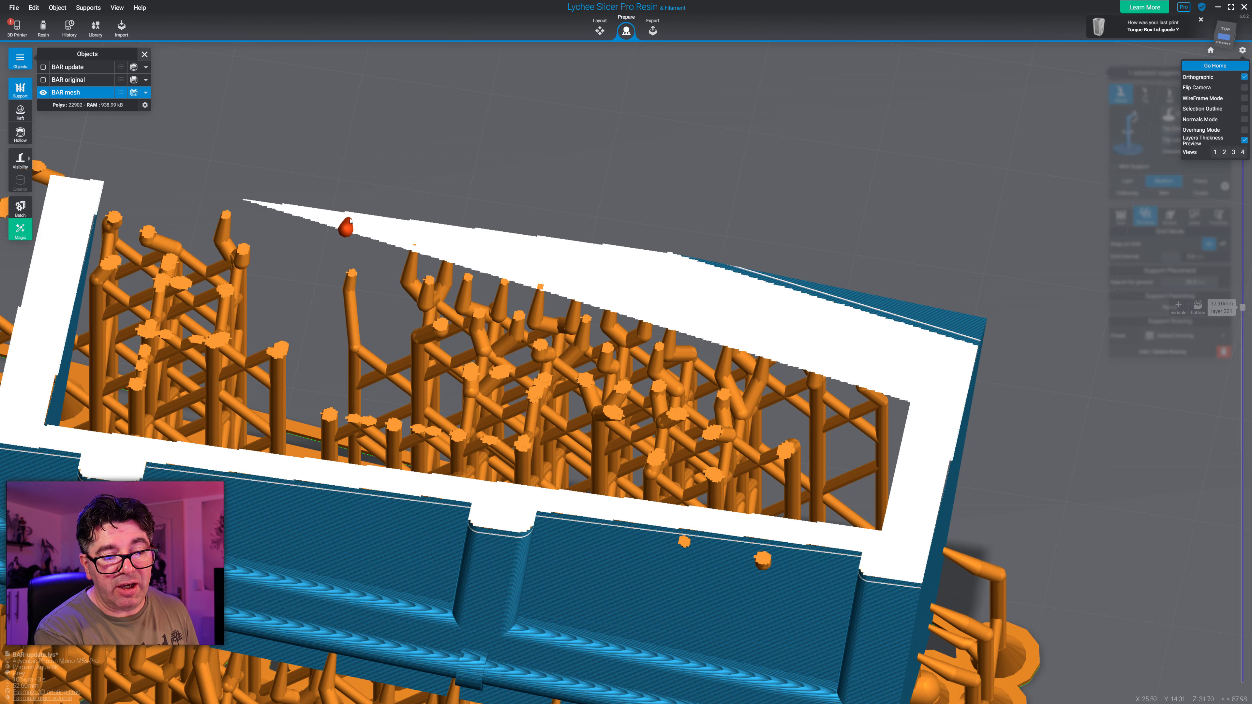
pyautogui.press('Up')
pyautogui.press('Up')
pyautogui.press('Up')
pyautogui.press('Up')
pyautogui.press('Up')
pyautogui.press('Up')
pyautogui.press('Up')
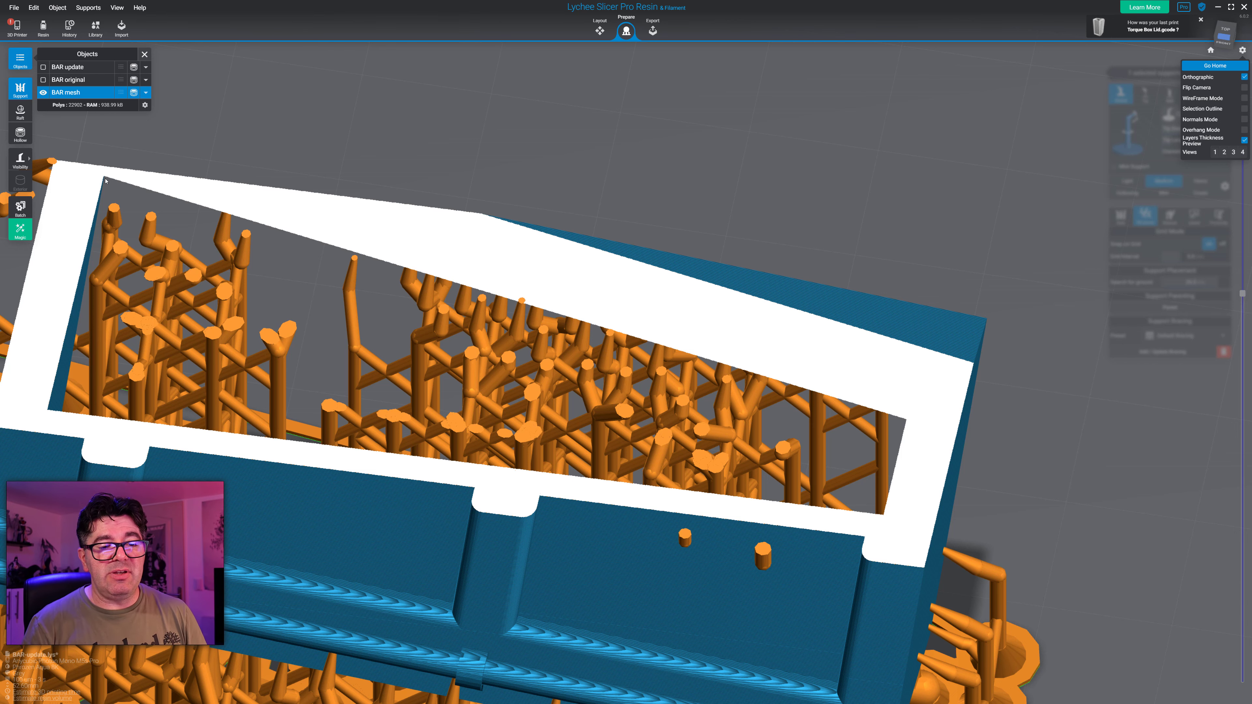
pyautogui.scroll(-5, 205, 131)
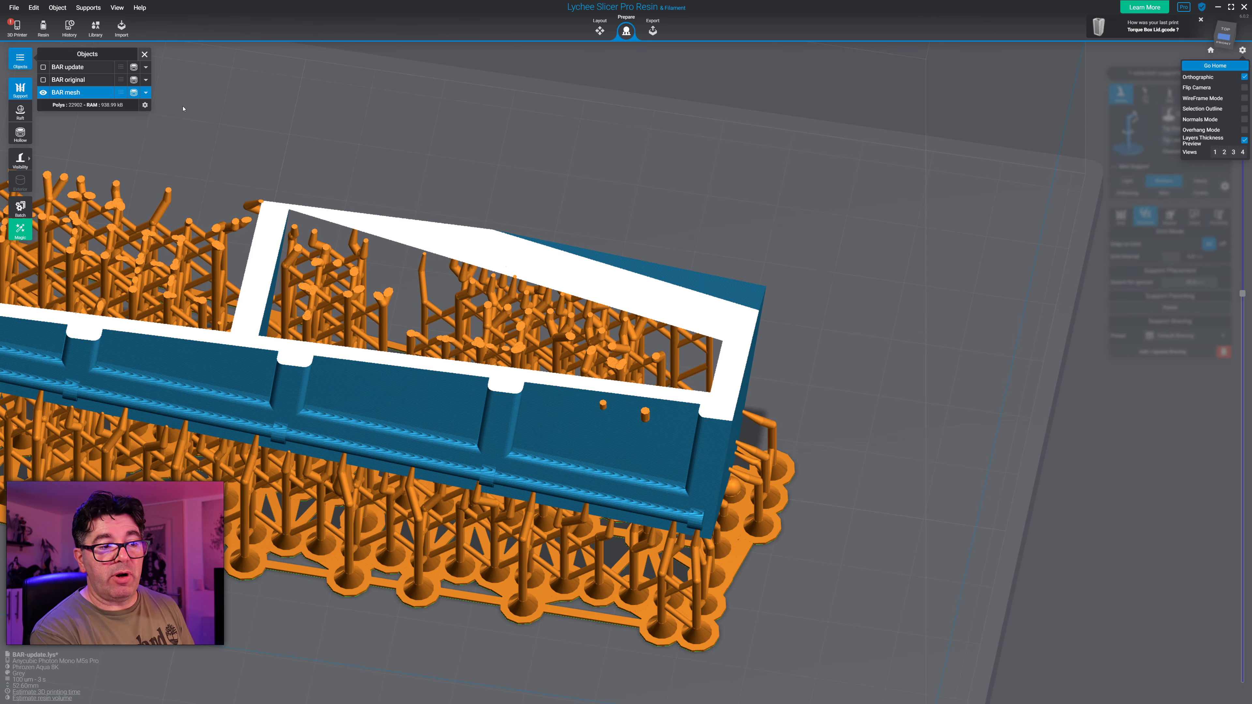
# - Show BAR update in place of BAR mesh and clear the layer preview to display the whole steeply tilted model
pyautogui.click(43, 92)
pyautogui.click(43, 67)
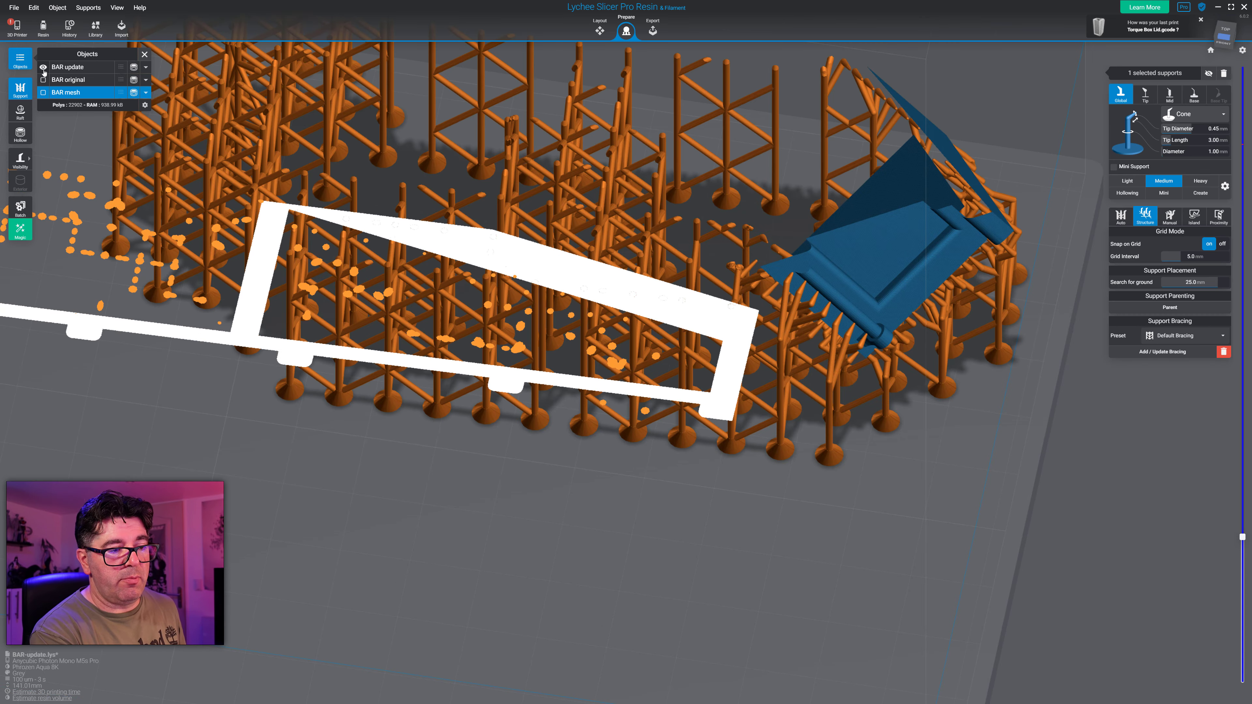
pyautogui.scroll(-5, 339, 245)
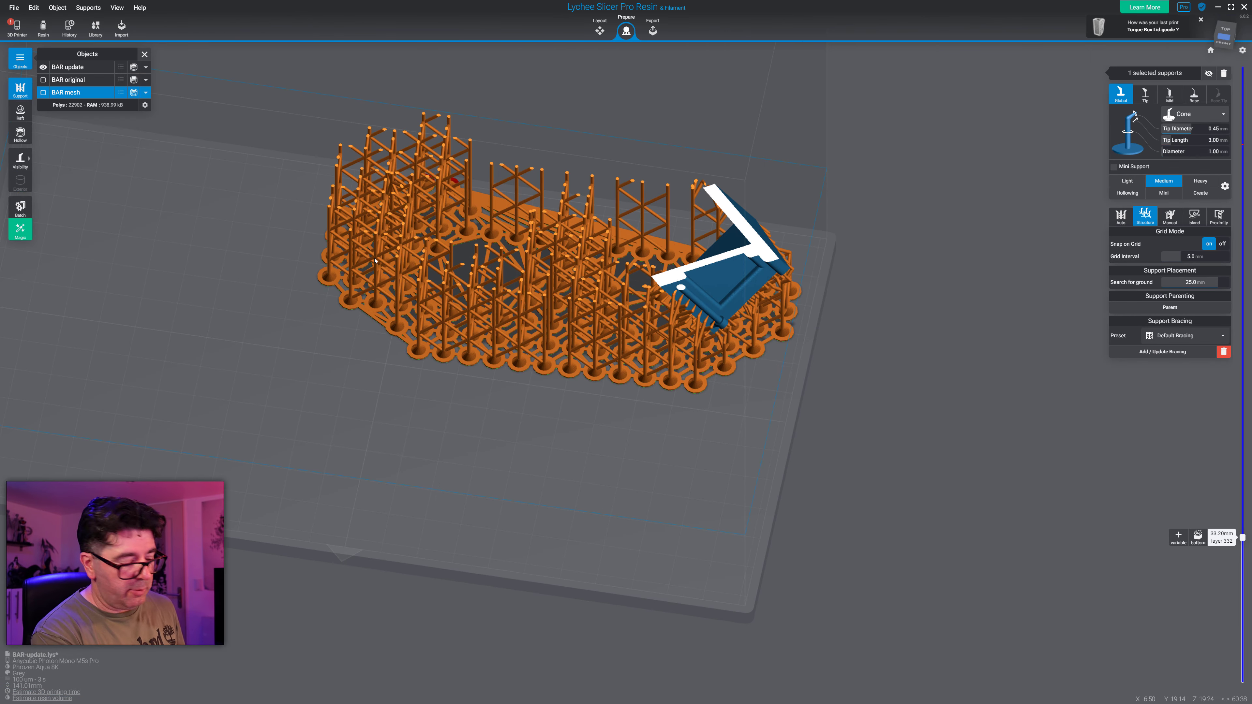
pyautogui.press('space')
pyautogui.moveTo(1242, 537); pyautogui.dragTo(1243, 685)
pyautogui.moveTo(729, 462); pyautogui.dragTo(763, 354, button='right')
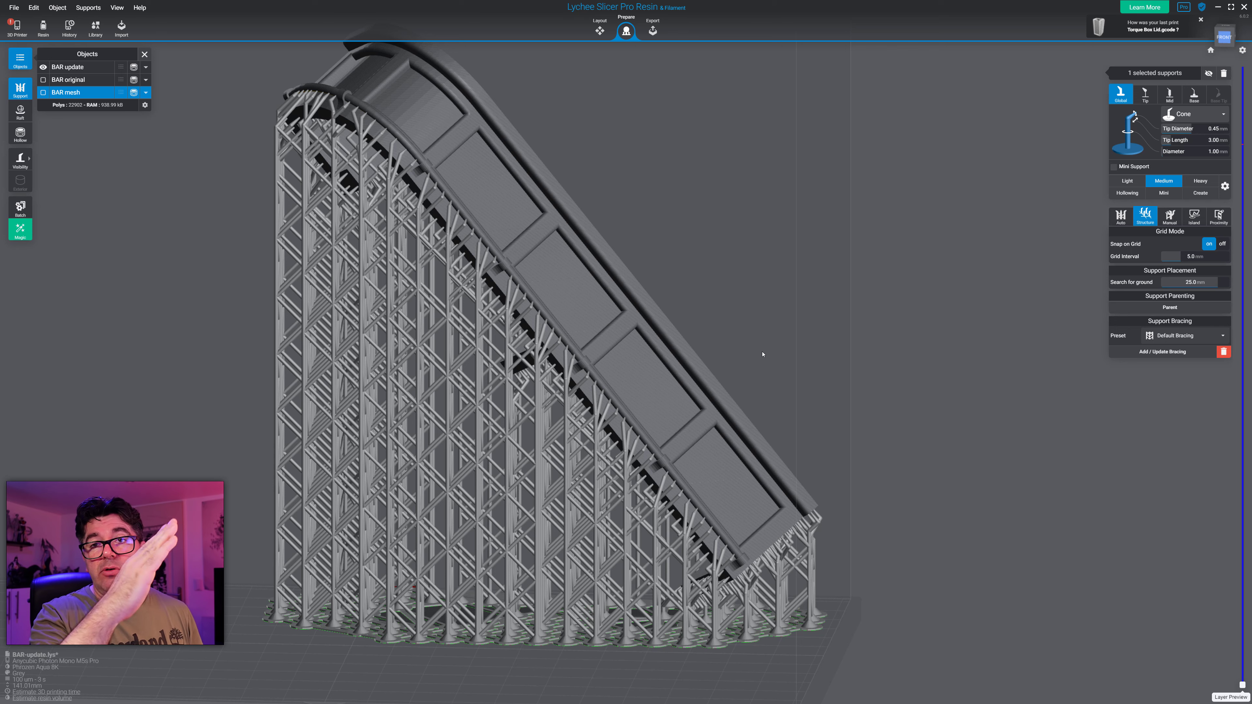
pyautogui.moveTo(907, 434); pyautogui.dragTo(899, 434, button='right')
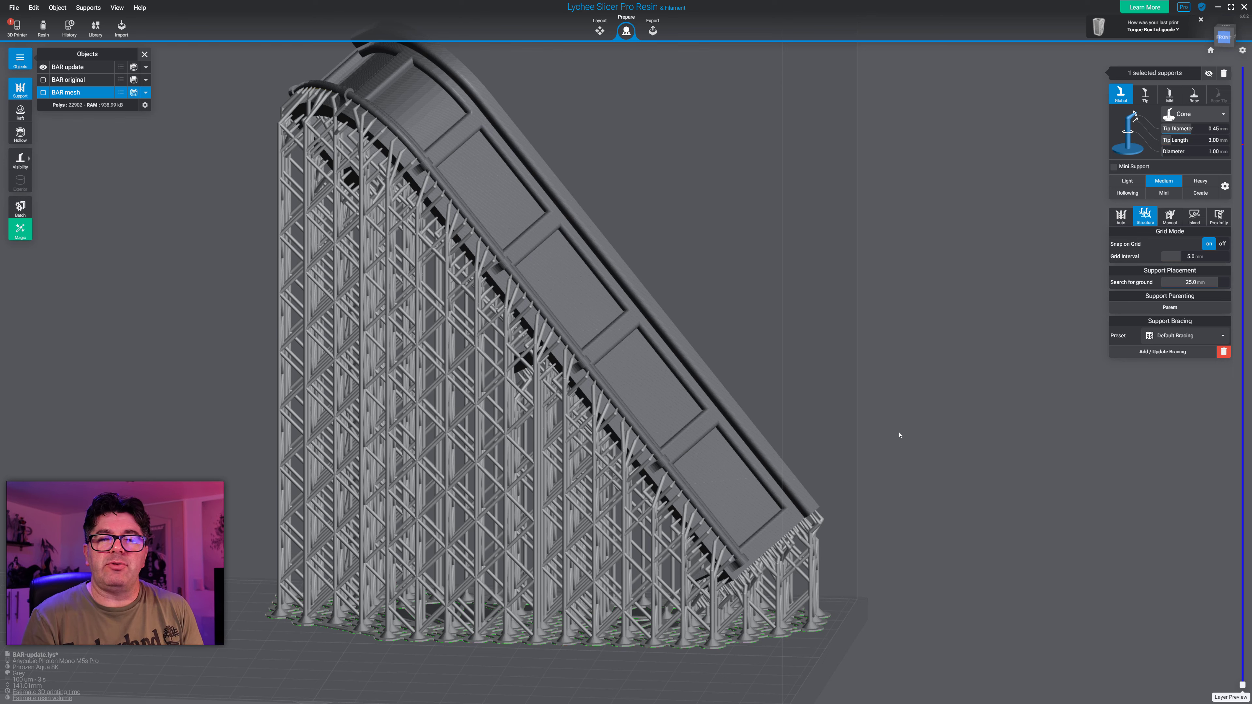
# - Select BAR update and examine its supported underside and its tilt from several sides
pyautogui.moveTo(978, 379); pyautogui.dragTo(611, 392, button='right')
pyautogui.click(677, 401)
pyautogui.moveTo(985, 551); pyautogui.dragTo(1065, 440, button='right')
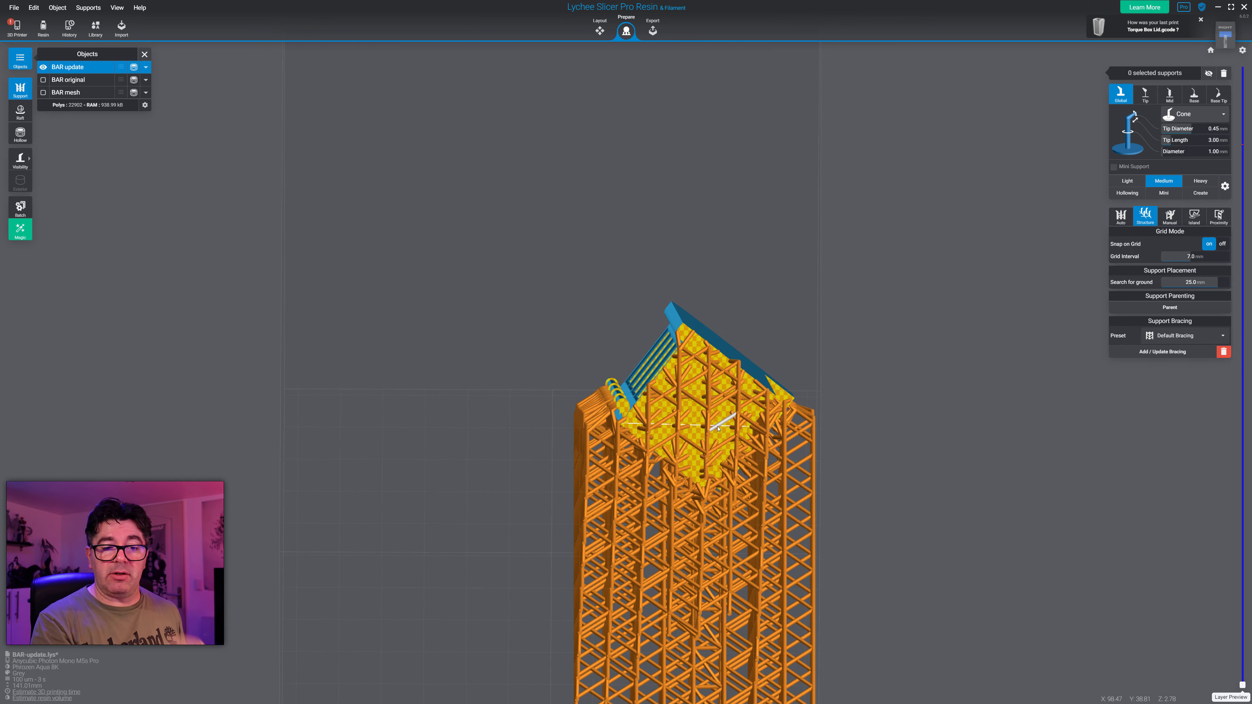
pyautogui.moveTo(714, 425); pyautogui.dragTo(914, 498, button='right')
pyautogui.scroll(-2, 914, 498)
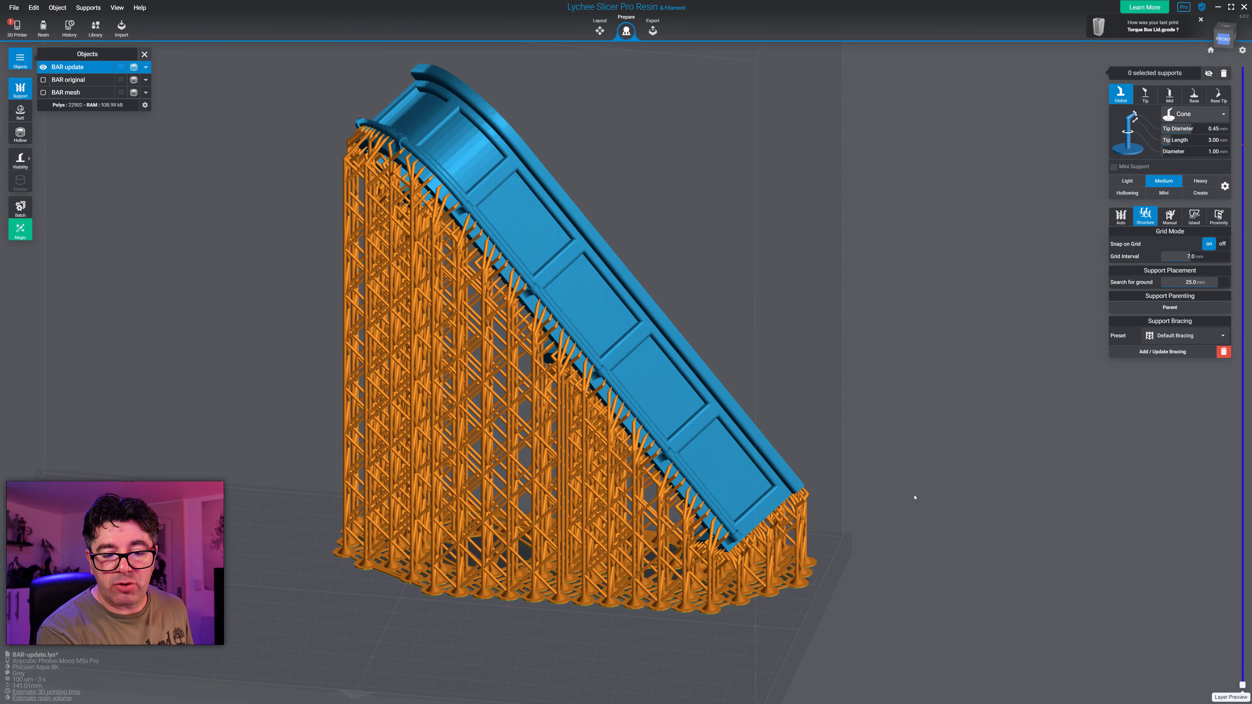
# - Set the layer preview of BAR update to its first printed layers and examine the lowest corner up close from above
pyautogui.moveTo(1243, 685); pyautogui.dragTo(1243, 654)
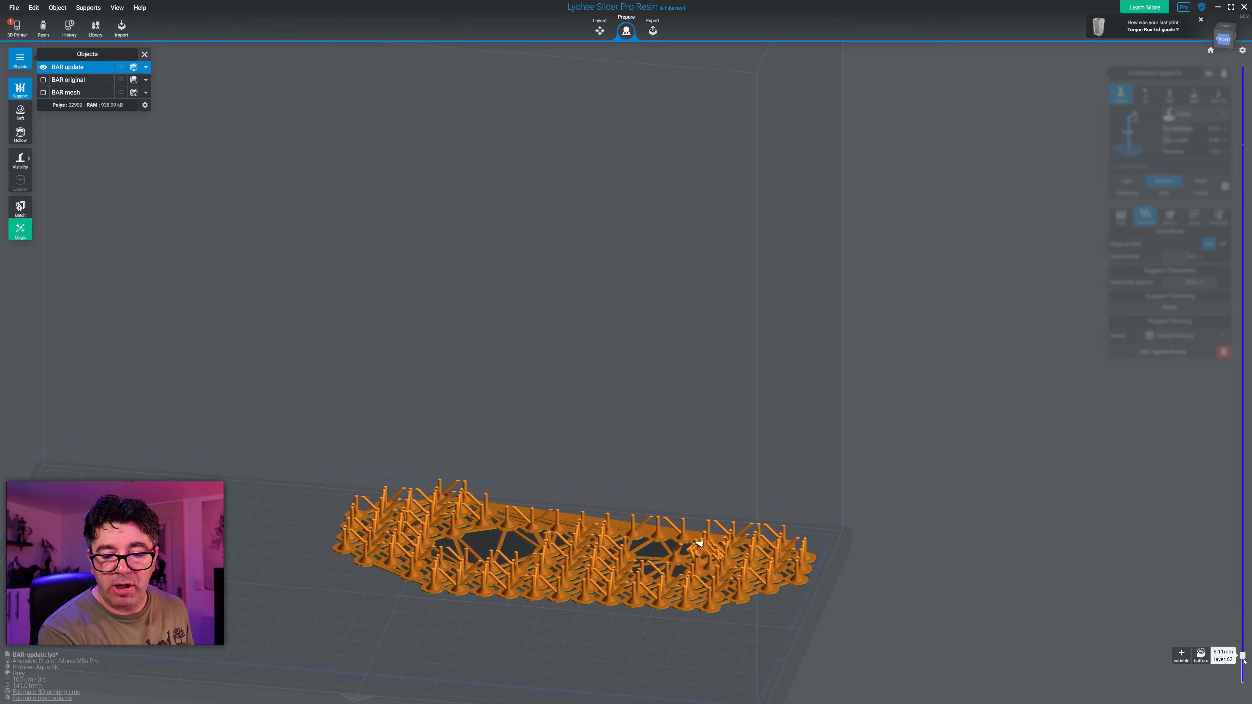
pyautogui.moveTo(927, 560); pyautogui.dragTo(924, 625, button='right')
pyautogui.scroll(10, 808, 504)
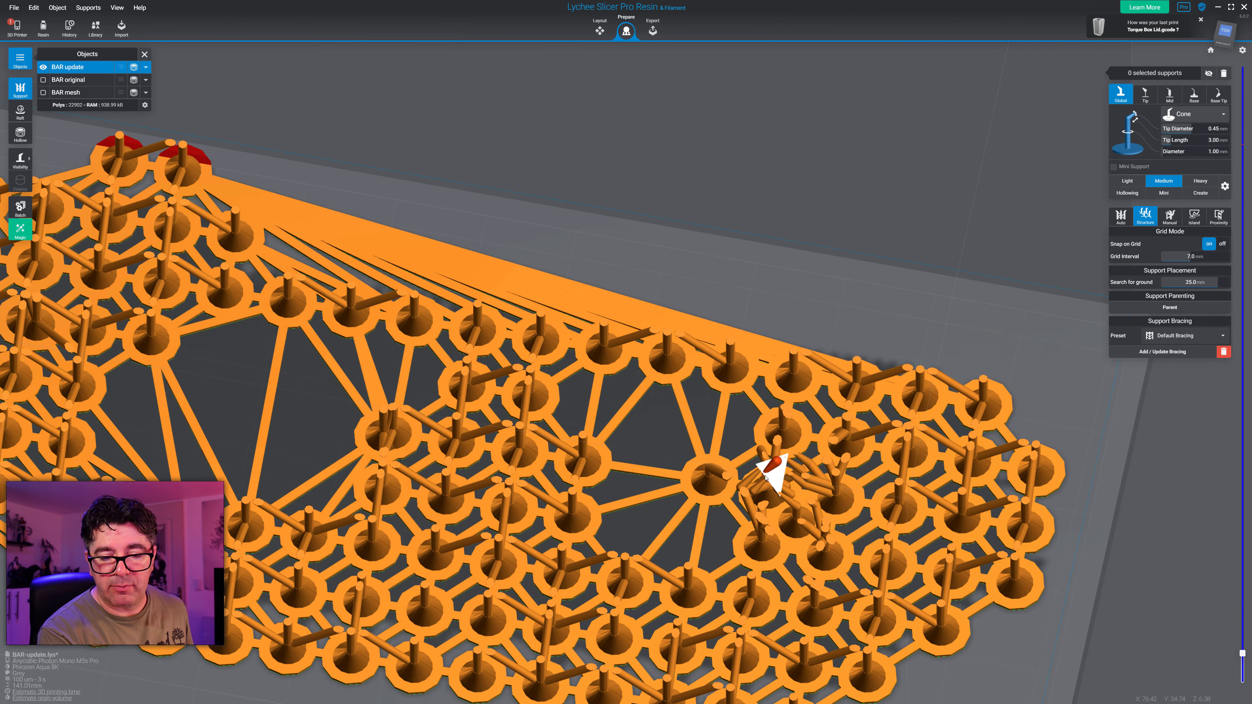
pyautogui.scroll(6, 809, 503)
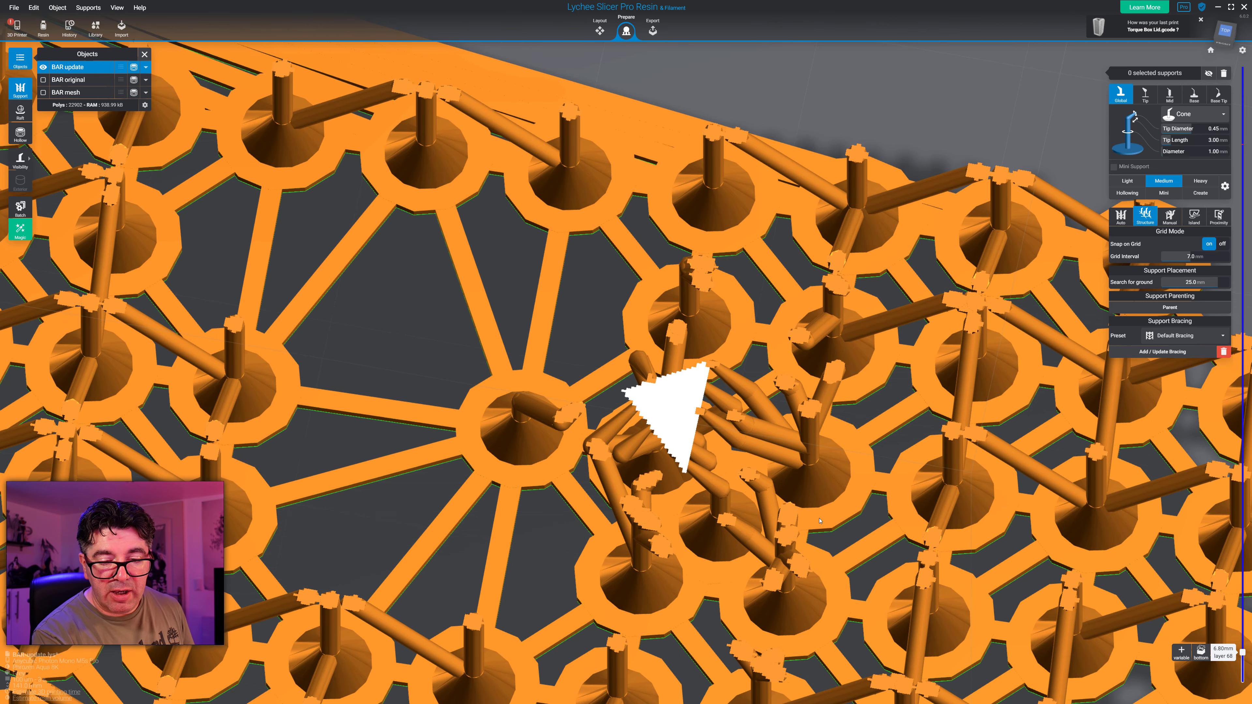
# - Advance the layer preview of BAR update from layer 68 to layer 91, examining how the triangular corner cross-section grows
pyautogui.press('Up')
pyautogui.press('Up')
pyautogui.press('Up')
pyautogui.press('Up')
pyautogui.press('Up')
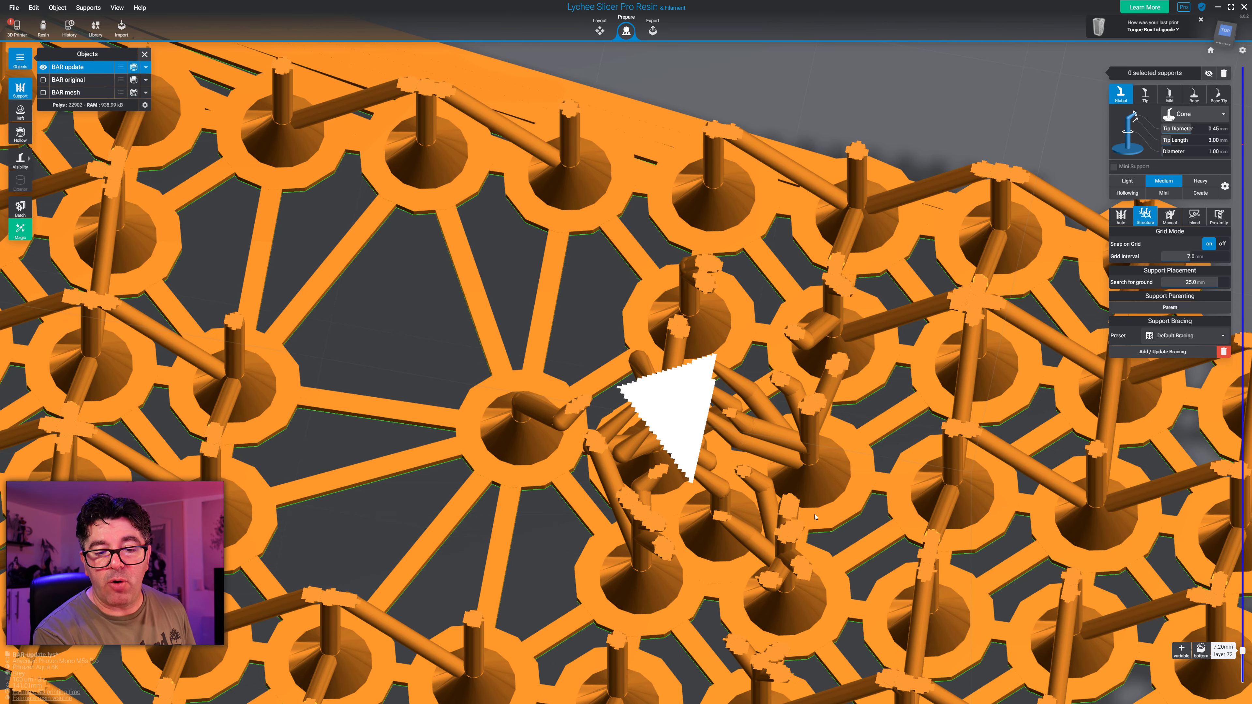
pyautogui.press('Up')
pyautogui.press('Up')
pyautogui.press('Up')
pyautogui.press('Up')
pyautogui.press('Up')
pyautogui.press('Up')
pyautogui.press('Up')
pyautogui.press('Up')
pyautogui.press('Up')
pyautogui.press('Up')
pyautogui.press('Up')
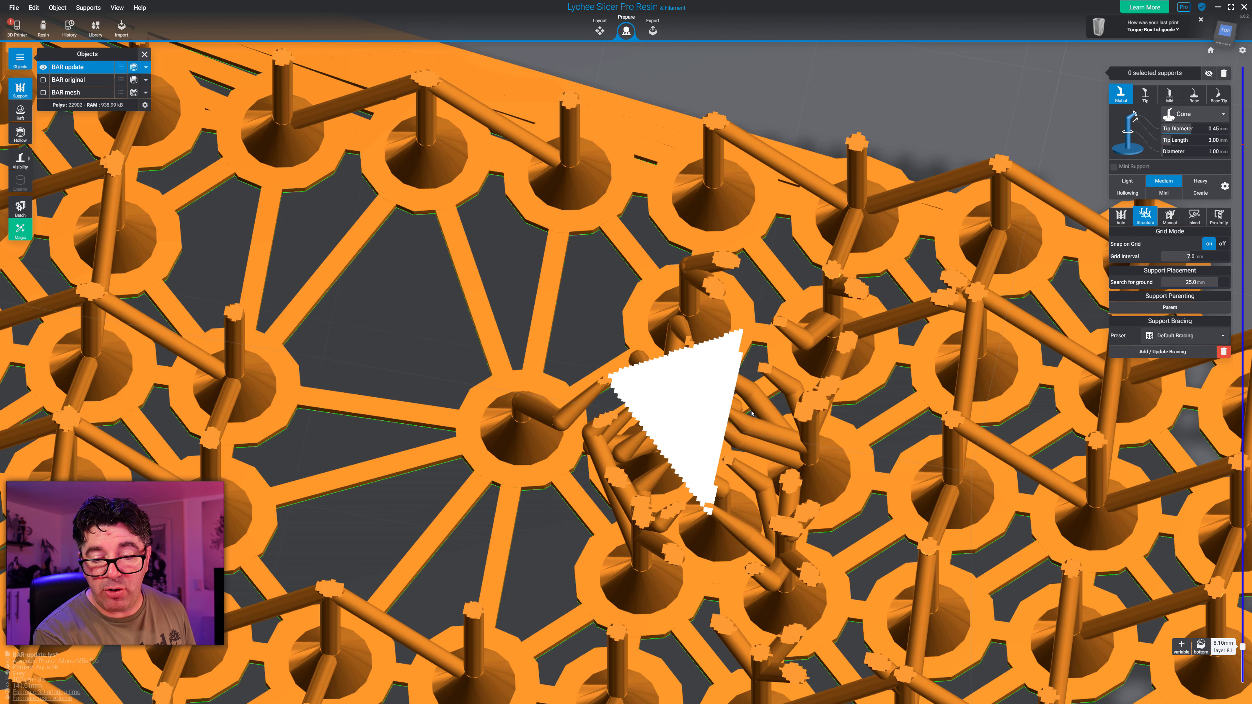
pyautogui.press('Up')
pyautogui.press('Up')
pyautogui.press('Up')
pyautogui.press('Up')
pyautogui.press('Up')
pyautogui.press('Up')
pyautogui.press('Up')
pyautogui.press('Up')
pyautogui.press('Up')
pyautogui.press('Up')
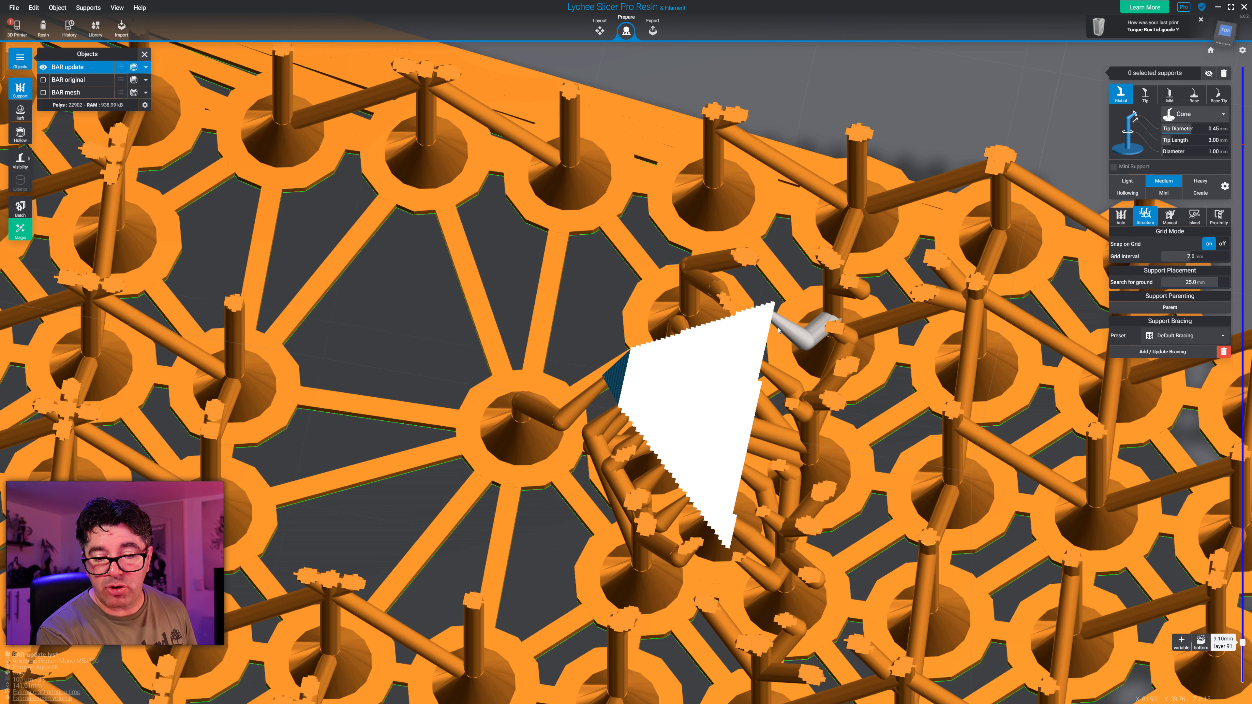
# - Advance the layer preview of BAR update from layer 91 past layer 276, examining how the cross-section develops above the lowest corner
pyautogui.scroll(-5, 784, 431)
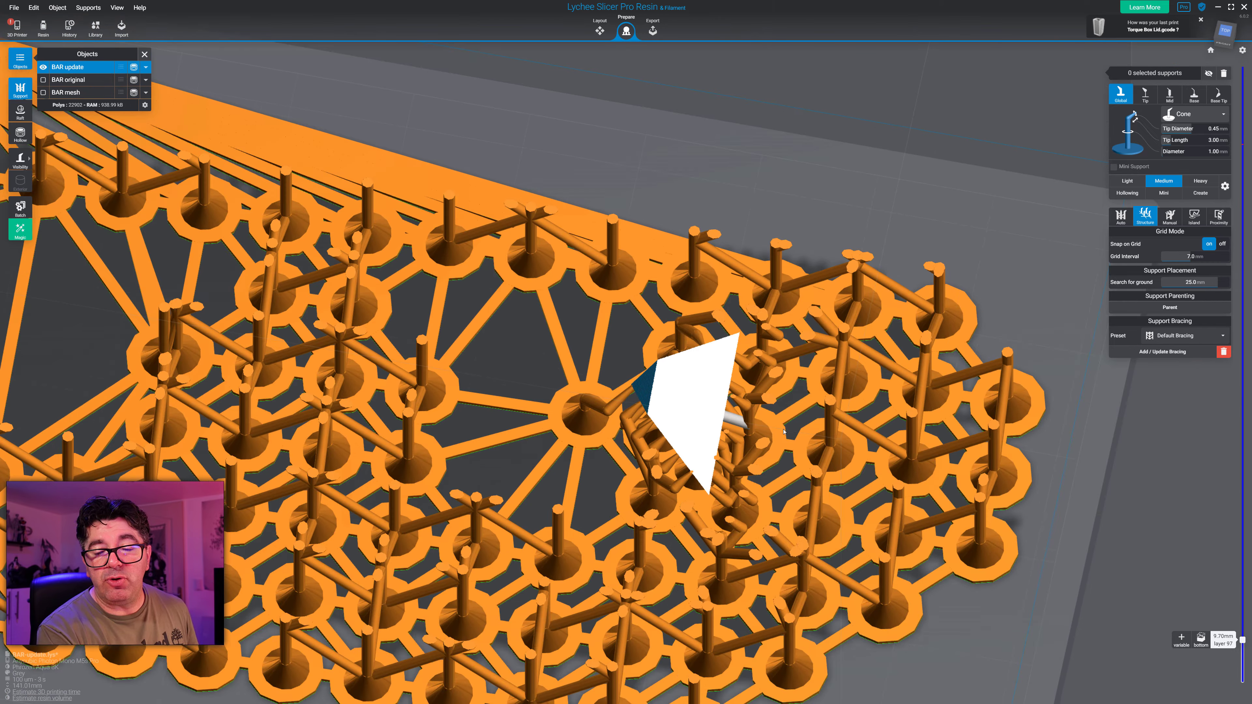
pyautogui.scroll(-2, 761, 446)
pyautogui.press('Up')
pyautogui.press('Up')
pyautogui.press('Up')
pyautogui.press('Up')
pyautogui.press('Up')
pyautogui.press('Up')
pyautogui.press('Up')
pyautogui.press('Up')
pyautogui.press('Up')
pyautogui.press('Up')
pyautogui.press('Up')
pyautogui.press('Up')
pyautogui.press('Up')
pyautogui.press('Up')
pyautogui.press('Up')
pyautogui.press('Up')
pyautogui.press('Up')
pyautogui.press('Up')
pyautogui.press('Up')
pyautogui.press('Up')
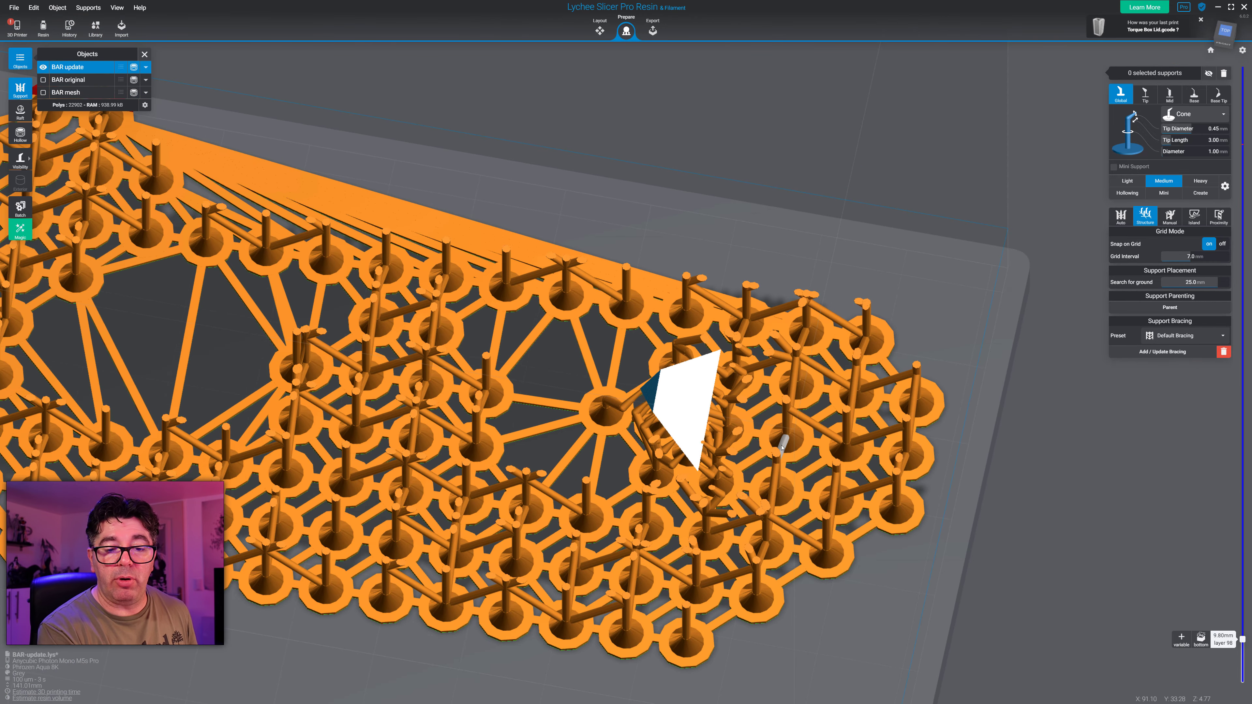
pyautogui.press('Up')
pyautogui.press('Up')
pyautogui.press('Up')
pyautogui.press('Up')
pyautogui.press('Up')
pyautogui.press('Up')
pyautogui.press('Up')
pyautogui.press('Up')
pyautogui.press('Up')
pyautogui.press('Up')
pyautogui.press('Up')
pyautogui.press('Up')
pyautogui.press('Up')
pyautogui.press('Up')
pyautogui.press('Up')
pyautogui.press('Up')
pyautogui.press('Up')
pyautogui.press('Up')
pyautogui.press('Up')
pyautogui.press('Up')
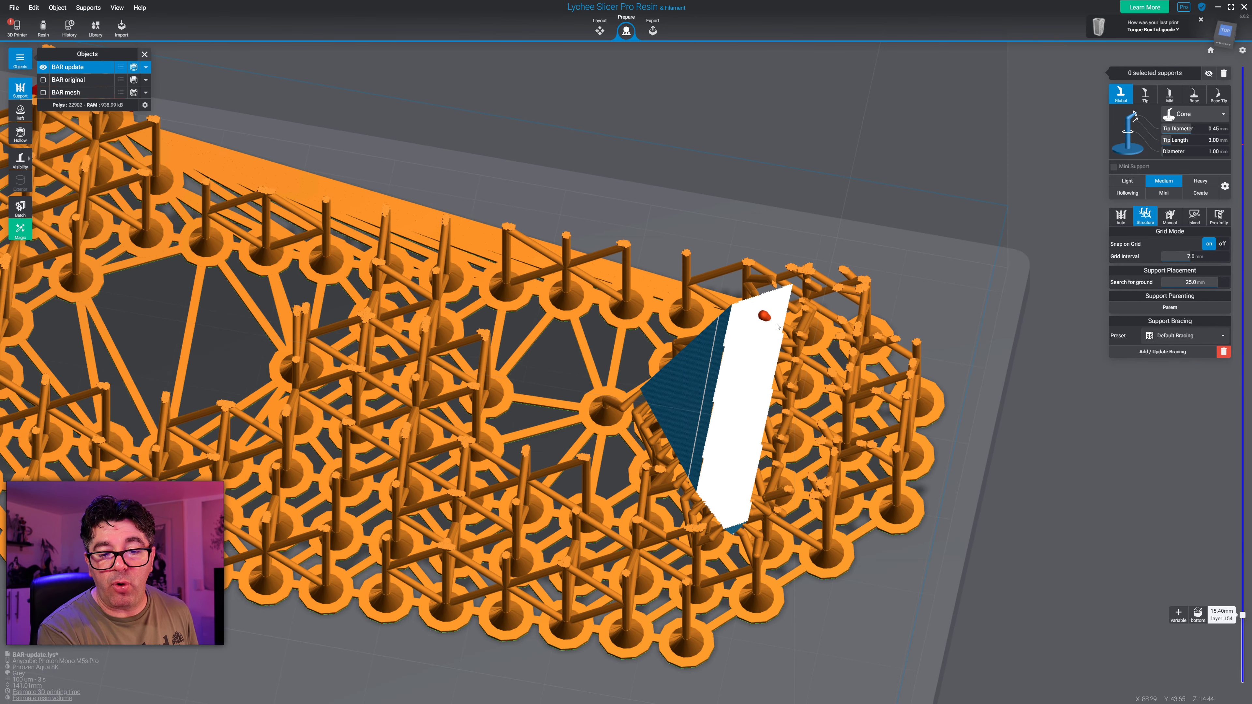
pyautogui.press('Up')
pyautogui.press('Up')
pyautogui.press('Up')
pyautogui.press('Up')
pyautogui.press('Up')
pyautogui.press('Up')
pyautogui.press('Up')
pyautogui.press('Up')
pyautogui.press('Up')
pyautogui.press('Up')
pyautogui.press('Up')
pyautogui.press('Up')
pyautogui.press('Up')
pyautogui.press('Up')
pyautogui.press('Up')
pyautogui.press('Up')
pyautogui.press('Up')
pyautogui.press('Up')
pyautogui.press('Up')
pyautogui.press('Up')
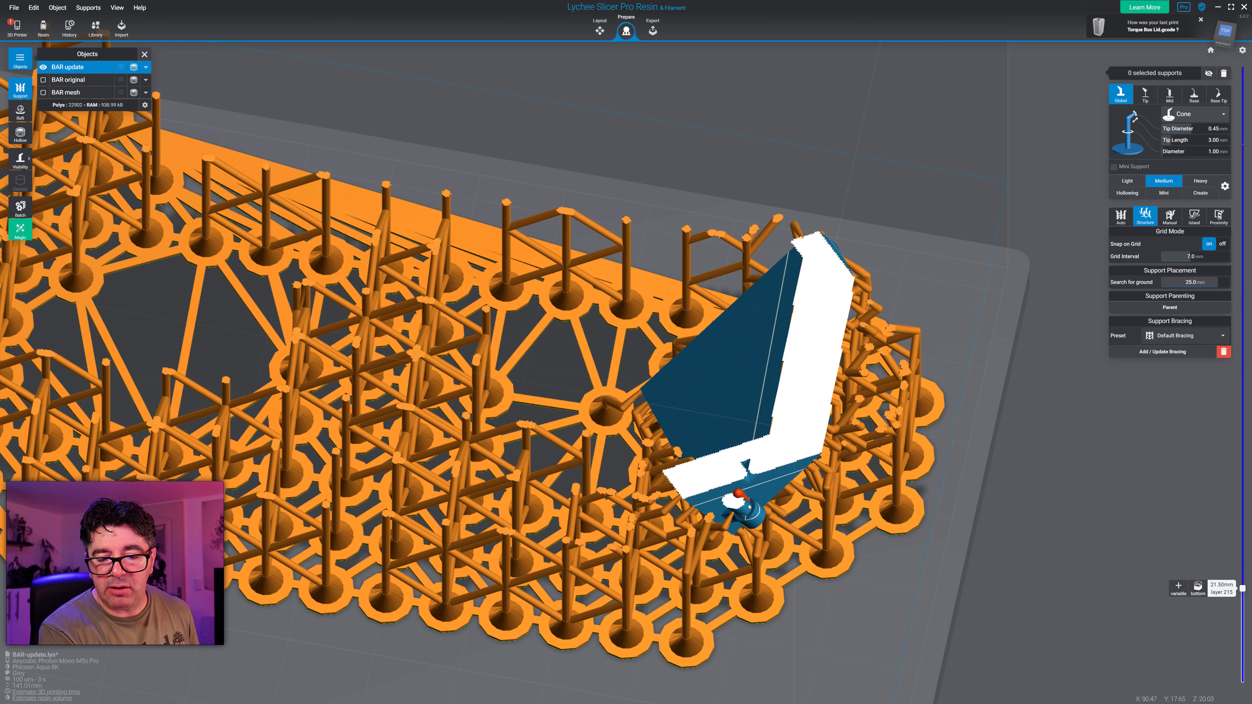
pyautogui.press('Up')
pyautogui.press('Up')
pyautogui.press('Up')
pyautogui.press('Up')
pyautogui.press('Up')
pyautogui.press('Up')
pyautogui.press('Up')
pyautogui.press('Up')
pyautogui.press('Up')
pyautogui.press('Up')
pyautogui.press('Up')
pyautogui.press('Up')
pyautogui.press('Up')
pyautogui.press('Up')
pyautogui.press('Up')
pyautogui.press('Up')
pyautogui.press('Up')
pyautogui.press('Up')
pyautogui.press('Up')
pyautogui.press('Up')
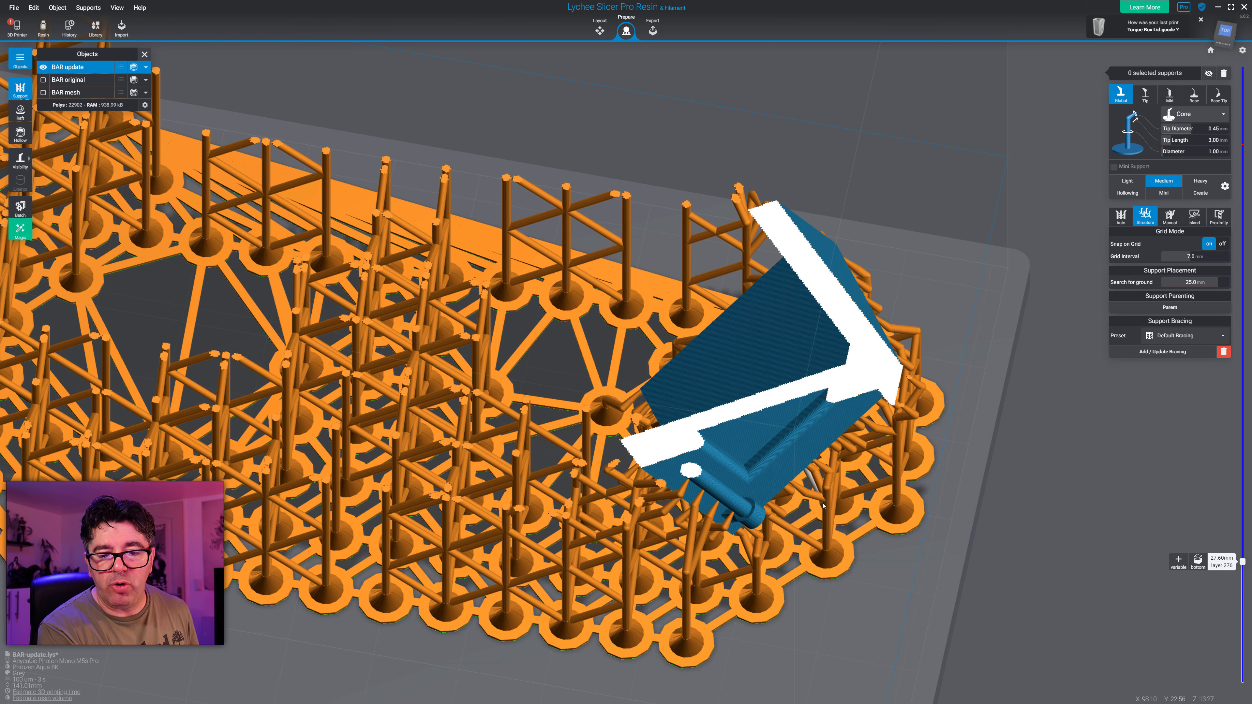
pyautogui.press('Up')
pyautogui.press('Up')
pyautogui.press('Up')
pyautogui.press('Up')
pyautogui.press('Up')
pyautogui.press('Up')
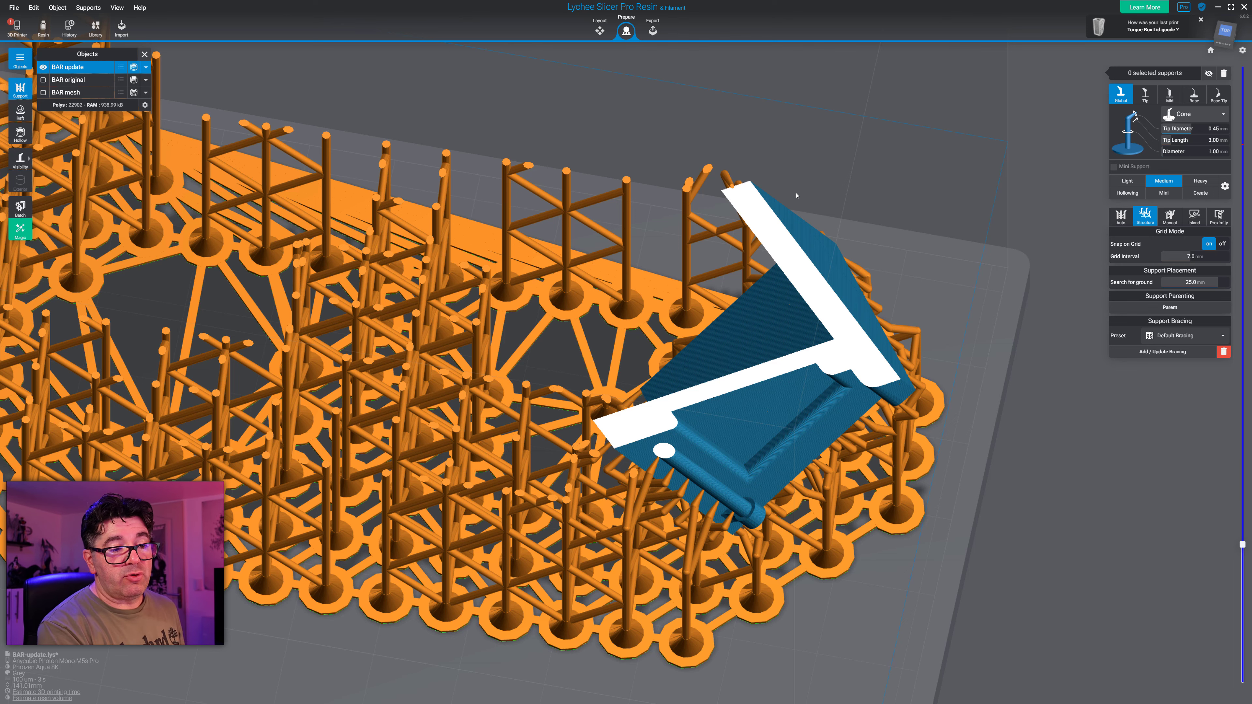
# - Raise the layer preview of BAR update to about 94.8 mm, following the cross-section up the tilted bar from its panelled side
pyautogui.scroll(-5, 809, 306)
pyautogui.moveTo(811, 311); pyautogui.dragTo(842, 269, button='right')
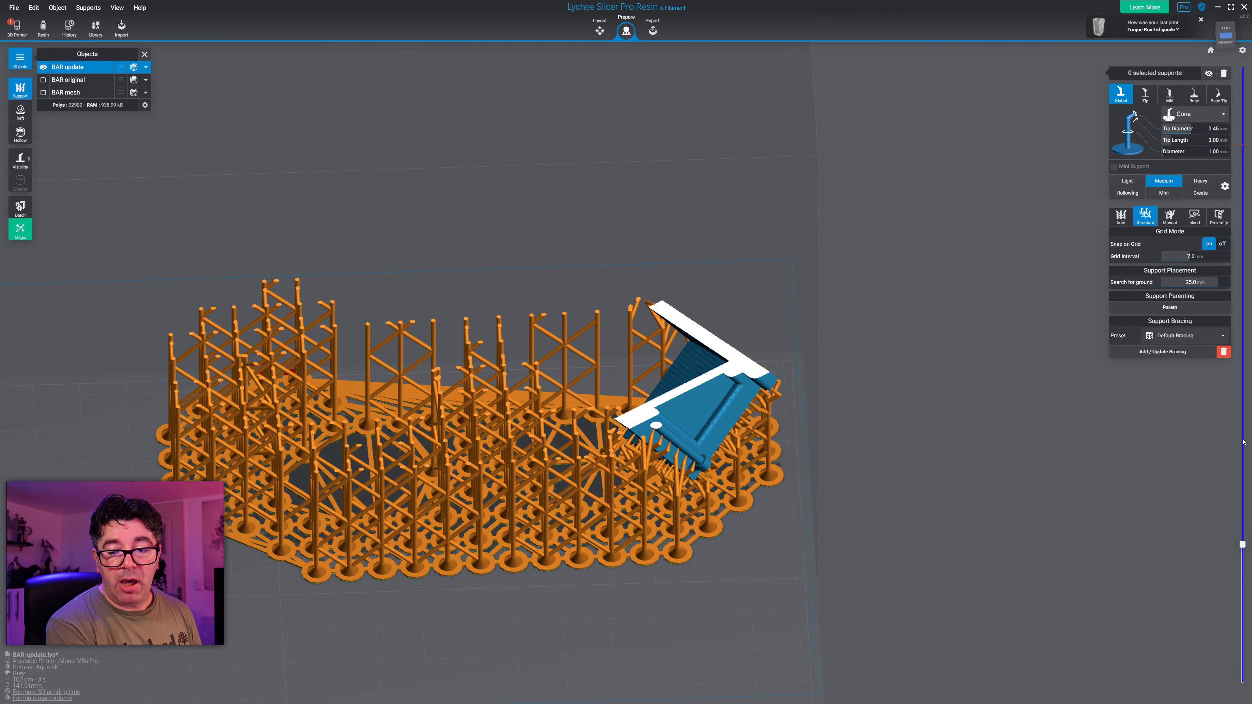
pyautogui.moveTo(1244, 544); pyautogui.dragTo(1245, 427)
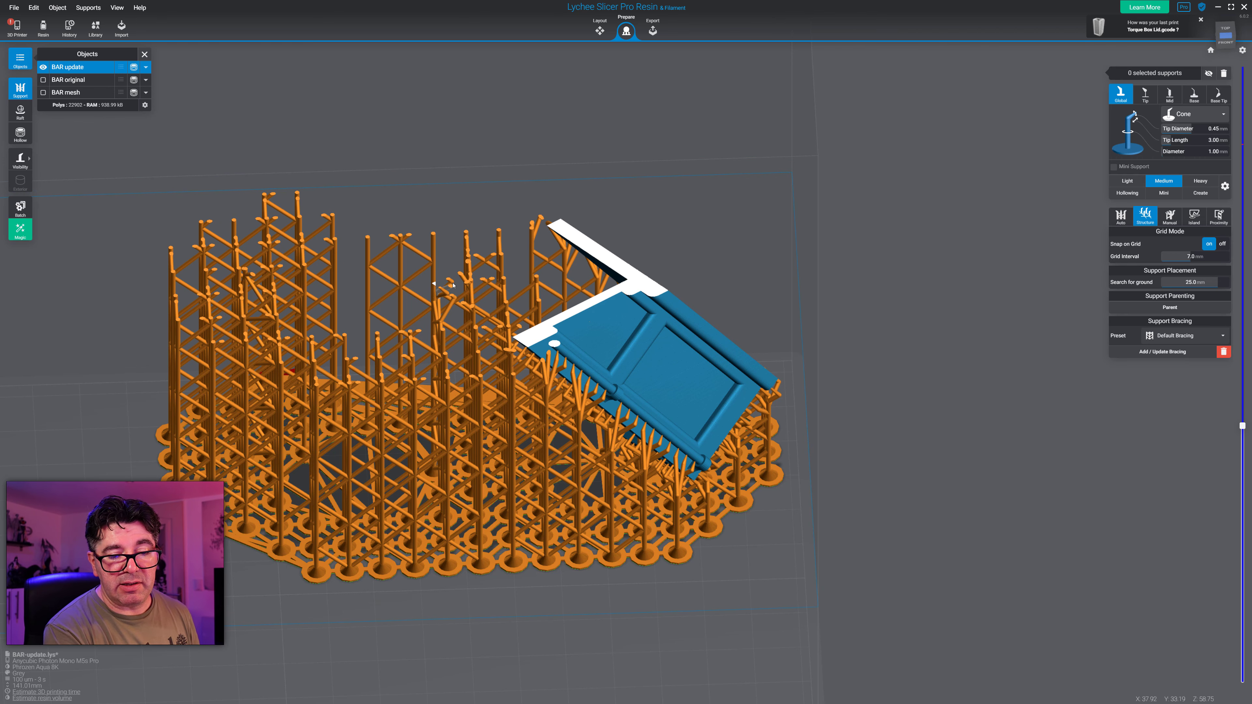
pyautogui.press('Up')
pyautogui.press('Up')
pyautogui.press('Up')
pyautogui.press('Up')
pyautogui.press('Up')
pyautogui.press('Up')
pyautogui.press('Up')
pyautogui.press('Up')
pyautogui.press('Up')
pyautogui.press('Up')
pyautogui.press('Up')
pyautogui.press('Up')
pyautogui.press('Up')
pyautogui.press('Up')
pyautogui.press('Up')
pyautogui.press('Up')
pyautogui.press('Up')
pyautogui.press('Up')
pyautogui.press('Up')
pyautogui.press('Up')
pyautogui.press('Up')
pyautogui.press('Up')
pyautogui.press('Up')
pyautogui.press('Up')
pyautogui.press('Up')
pyautogui.press('Up')
pyautogui.press('Up')
pyautogui.press('Up')
pyautogui.press('Up')
pyautogui.press('Up')
pyautogui.press('Up')
pyautogui.press('Up')
pyautogui.press('Up')
pyautogui.press('Up')
pyautogui.press('Up')
pyautogui.press('Up')
pyautogui.press('Up')
pyautogui.press('Up')
pyautogui.press('Up')
pyautogui.press('Up')
pyautogui.press('Up')
pyautogui.press('Up')
pyautogui.press('Up')
pyautogui.press('Up')
pyautogui.press('Up')
pyautogui.press('Up')
pyautogui.press('Up')
pyautogui.press('Up')
pyautogui.press('Up')
pyautogui.press('Up')
pyautogui.press('Up')
pyautogui.press('Up')
pyautogui.press('Up')
pyautogui.press('Up')
pyautogui.press('Up')
pyautogui.press('Up')
pyautogui.press('Up')
pyautogui.press('Up')
pyautogui.press('Up')
pyautogui.press('Up')
pyautogui.press('Up')
pyautogui.press('Up')
pyautogui.press('Up')
pyautogui.moveTo(1242, 363); pyautogui.dragTo(1222, 271)
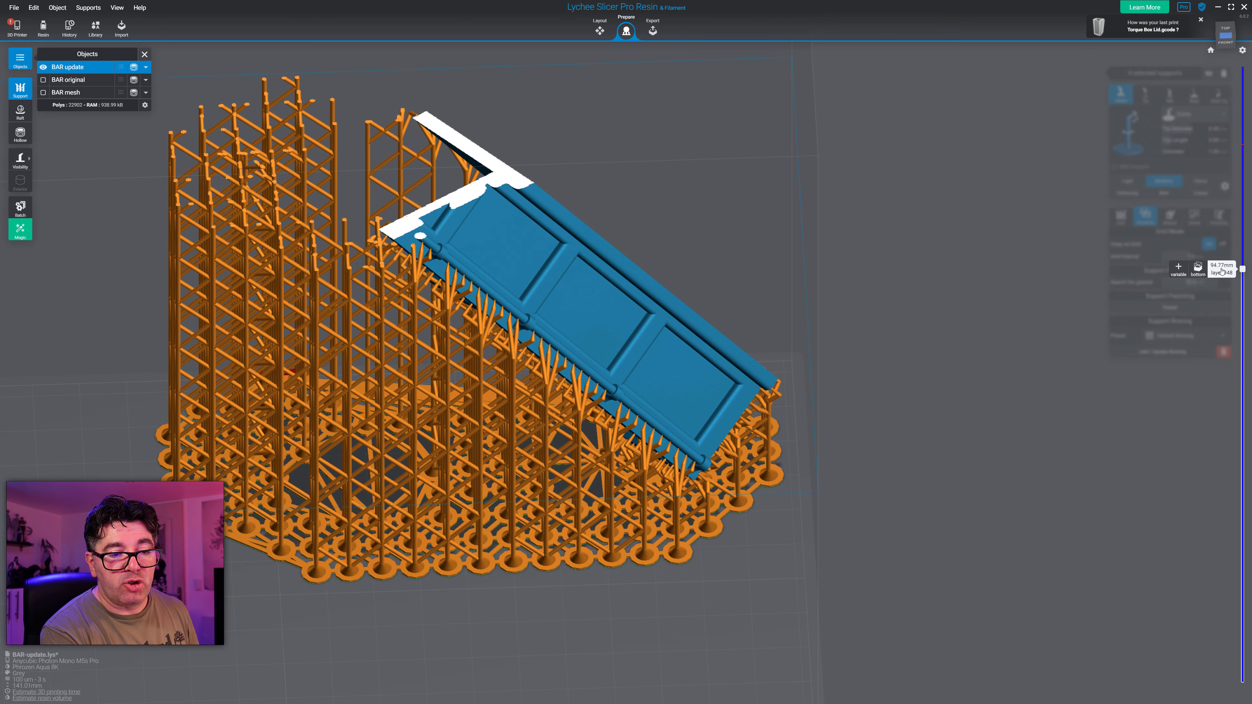
# - Examine the exposed cross-section of BAR update and its surrounding supports from the back, the underside and the panelled side
pyautogui.moveTo(458, 142); pyautogui.dragTo(626, 280, button='right')
pyautogui.moveTo(465, 330); pyautogui.dragTo(756, 190, button='right')
pyautogui.moveTo(691, 307); pyautogui.dragTo(789, 545, button='right')
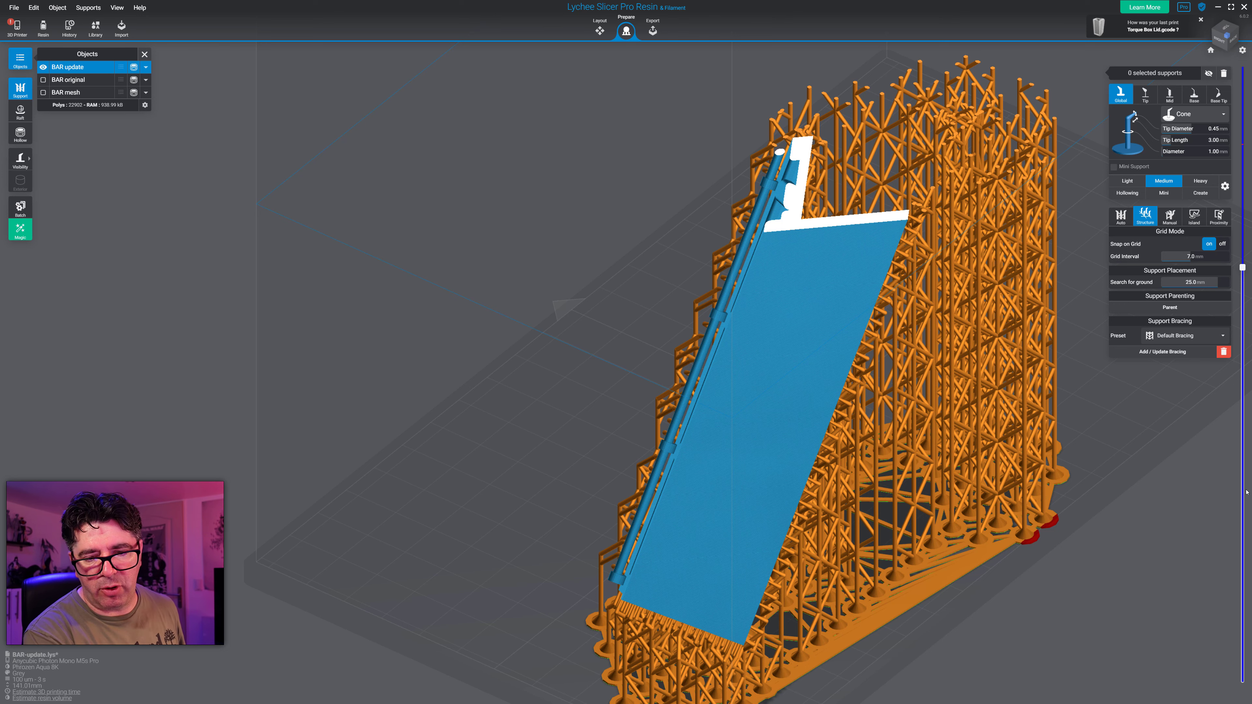
pyautogui.moveTo(868, 384); pyautogui.dragTo(922, 315, button='right')
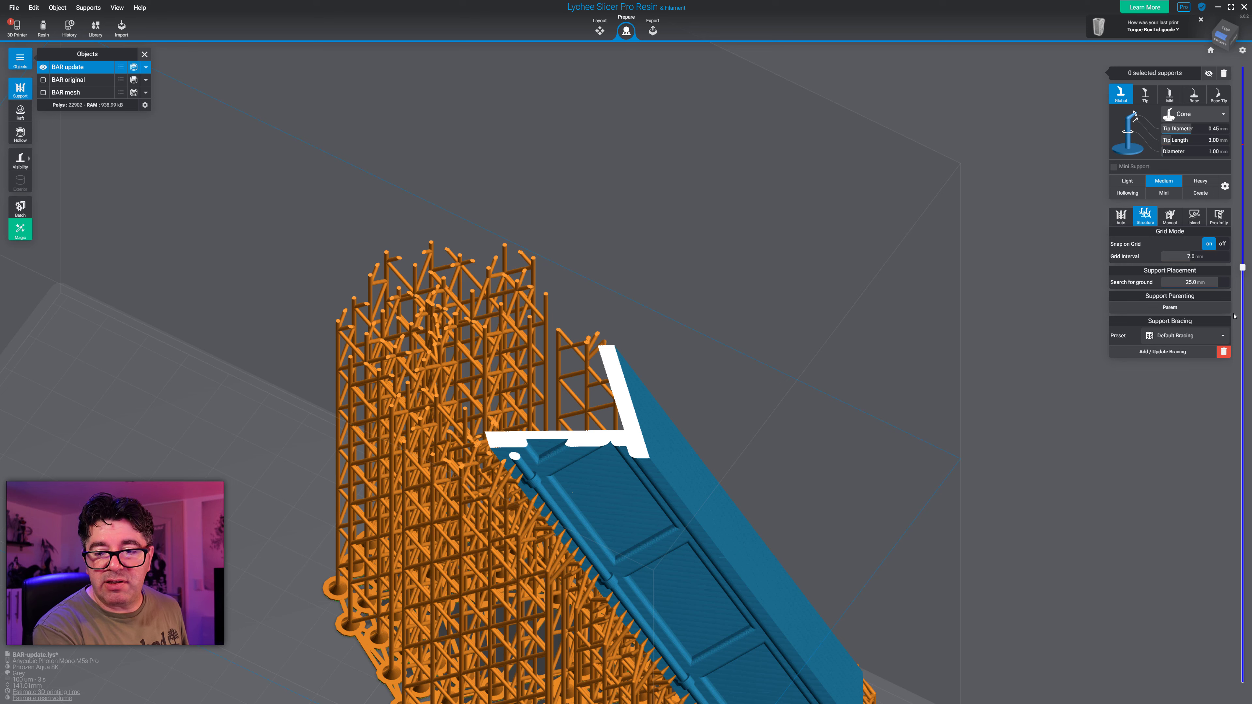
# - Return the layer preview of BAR update to full height and examine the whole supported bar from the panelled side
pyautogui.moveTo(1248, 271); pyautogui.dragTo(1244, 72)
pyautogui.moveTo(940, 489); pyautogui.dragTo(1044, 423, button='right')
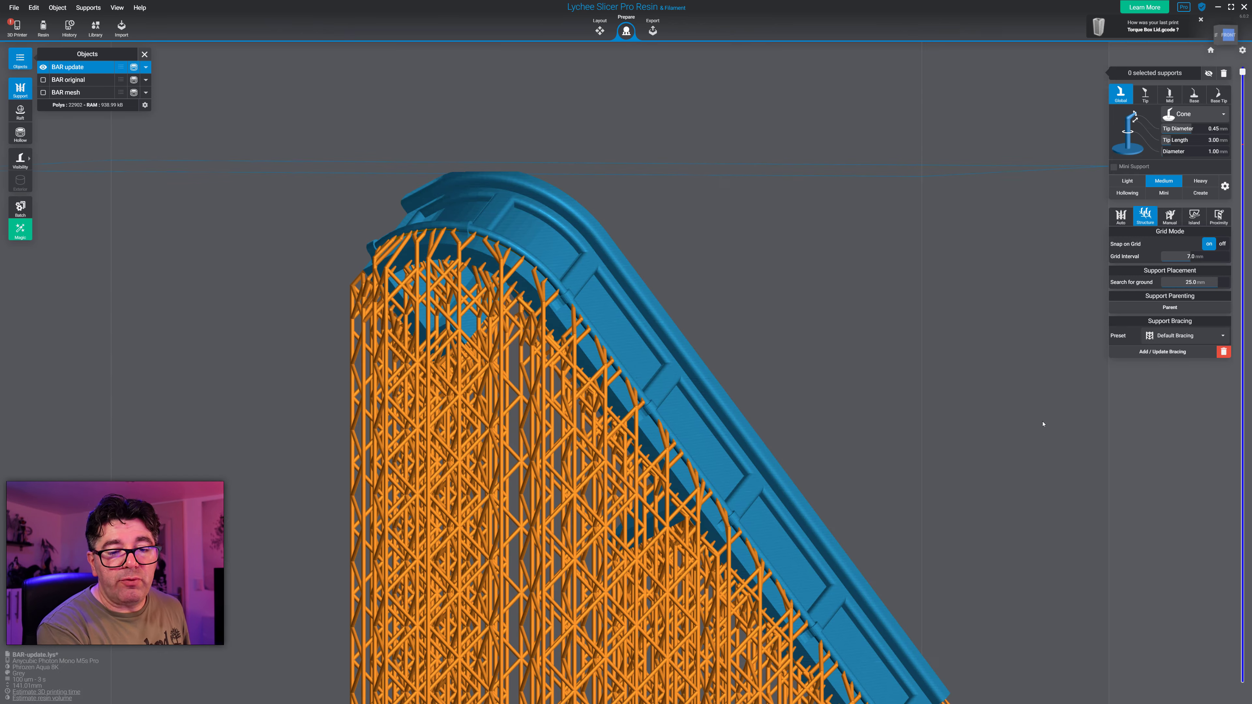
pyautogui.scroll(-2, 952, 520)
pyautogui.scroll(-3, 952, 521)
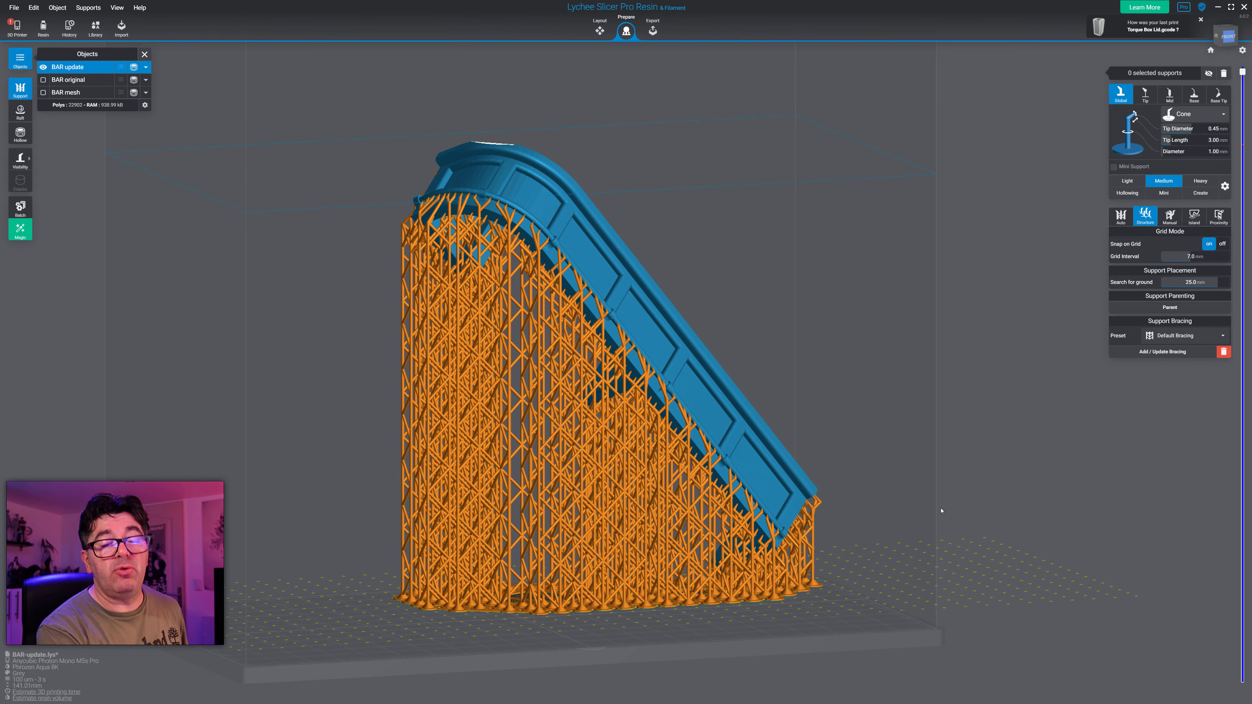
pyautogui.moveTo(917, 500); pyautogui.dragTo(359, 310, button='right')
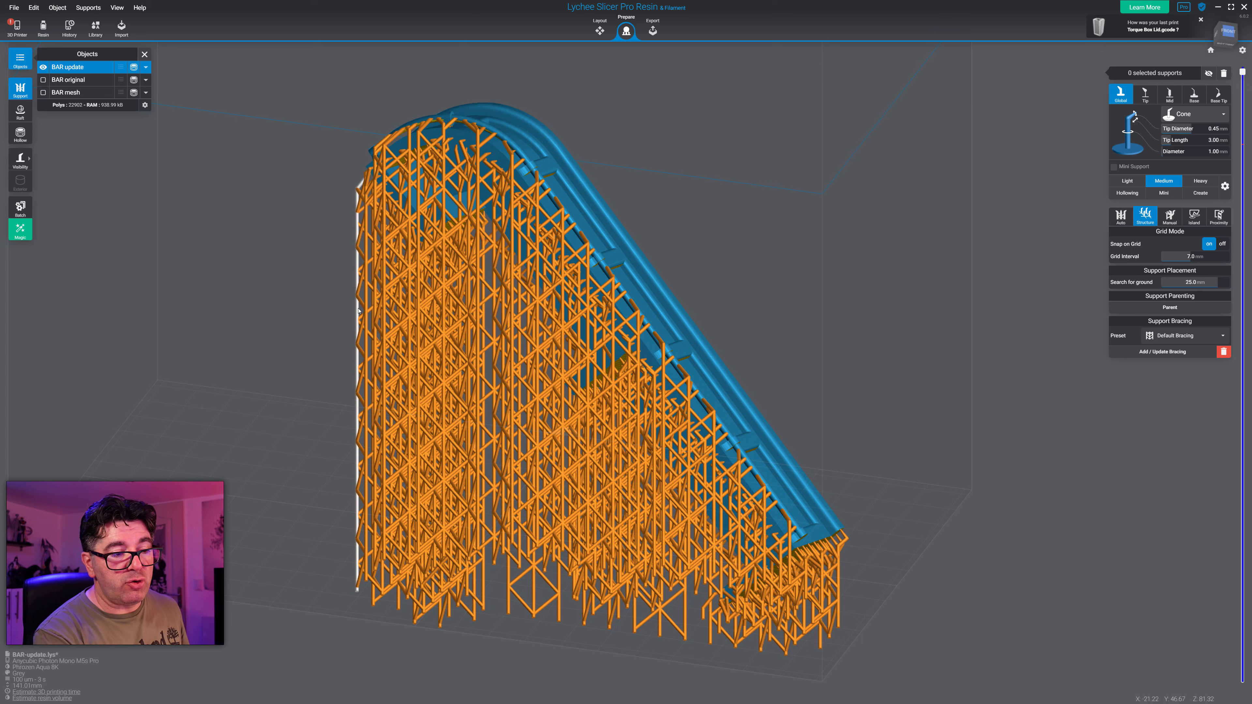
# - Show only the contact points of the supports and examine them around the lowest corner of the bar's end face
pyautogui.moveTo(20, 159)
pyautogui.click(50, 256)
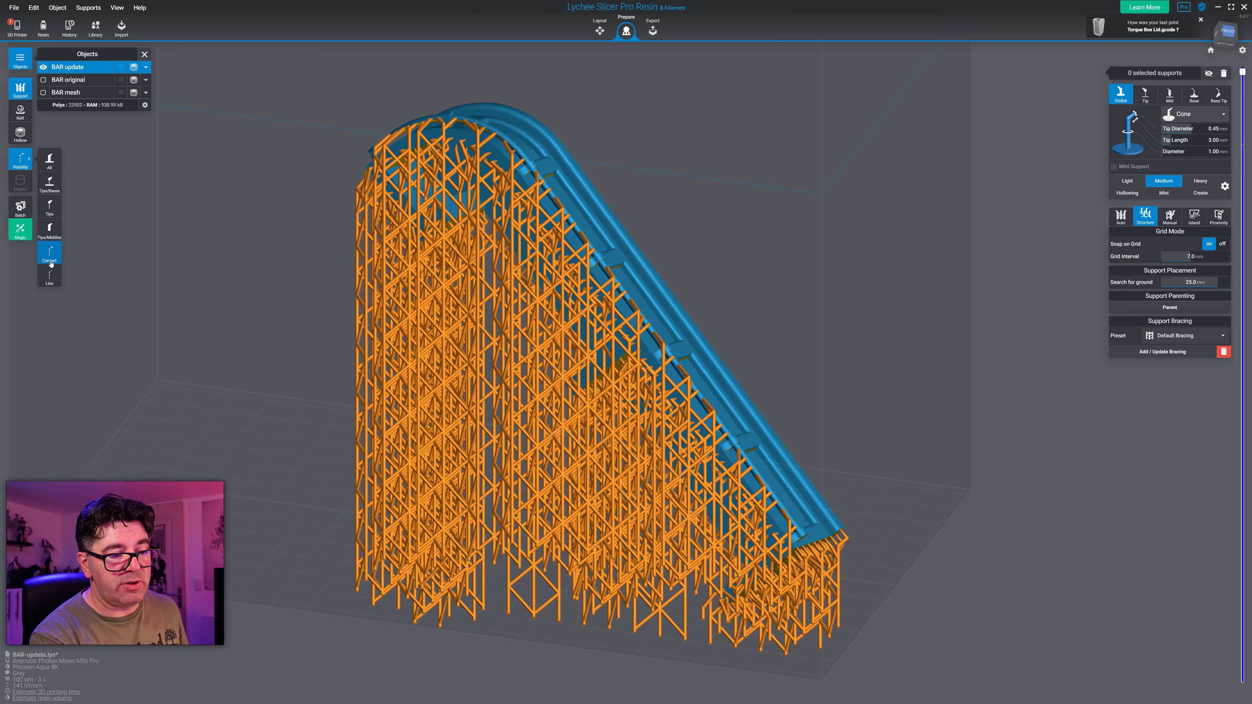
pyautogui.moveTo(271, 333); pyautogui.dragTo(609, 384, button='right')
pyautogui.scroll(5, 595, 448)
pyautogui.moveTo(477, 520); pyautogui.dragTo(715, 330, button='right')
pyautogui.scroll(4, 711, 333)
pyautogui.moveTo(710, 333); pyautogui.dragTo(562, 368, button='middle')
pyautogui.scroll(3, 570, 363)
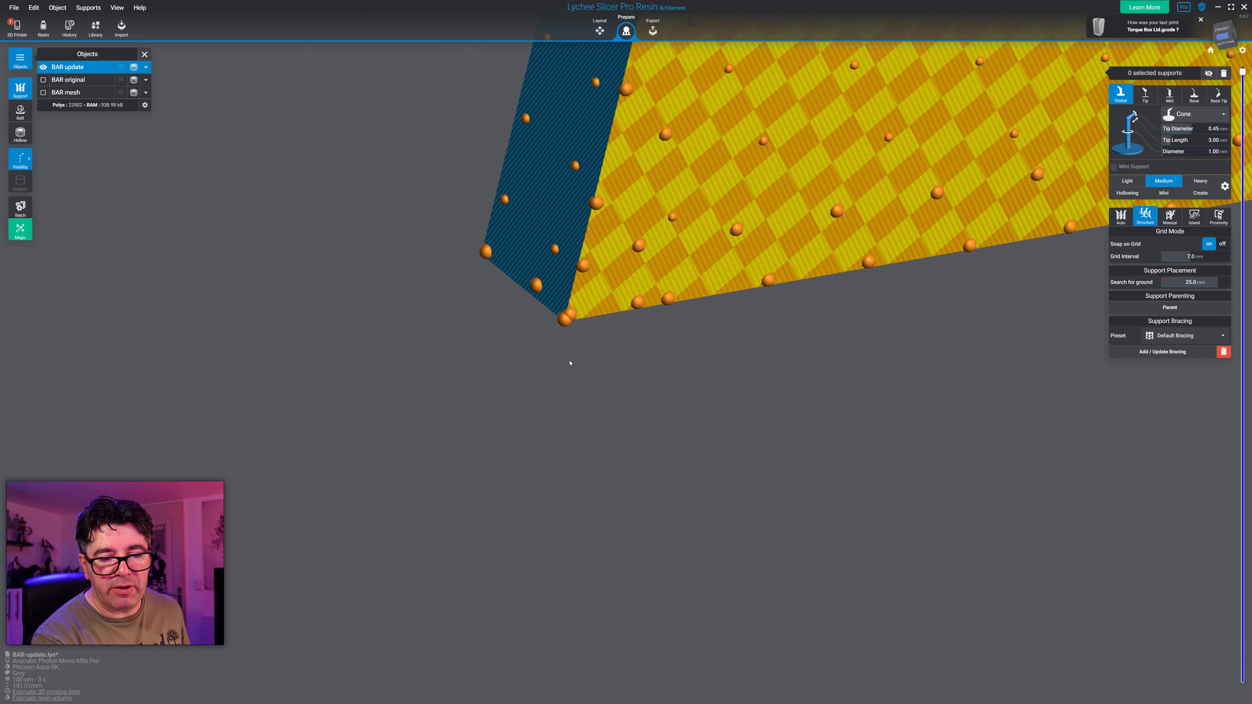
# - Replace the support near the end face's lowest corner with one exactly on the corner, and pick a spot mid-face for comparison
pyautogui.click(568, 309)
pyautogui.press('Delete')
pyautogui.click(561, 315)
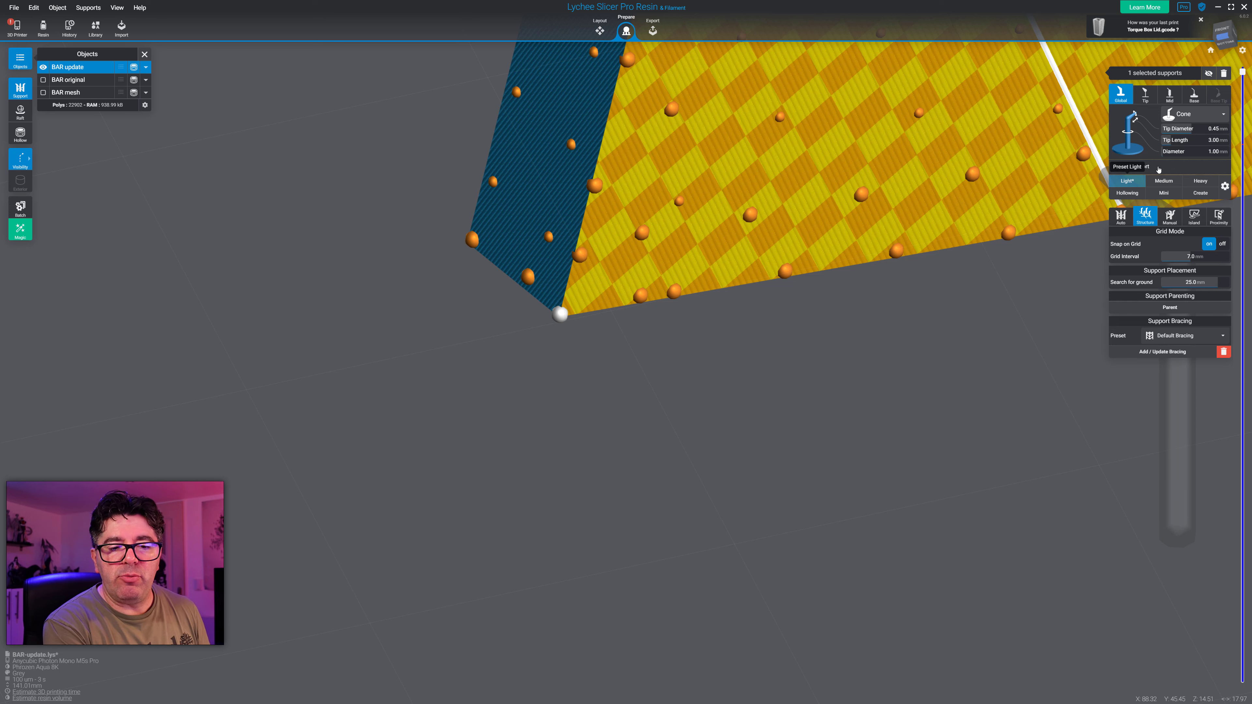
pyautogui.scroll(-5, 739, 268)
pyautogui.scroll(-5, 739, 268)
pyautogui.moveTo(794, 194); pyautogui.dragTo(653, 311, button='middle')
pyautogui.scroll(-5, 653, 311)
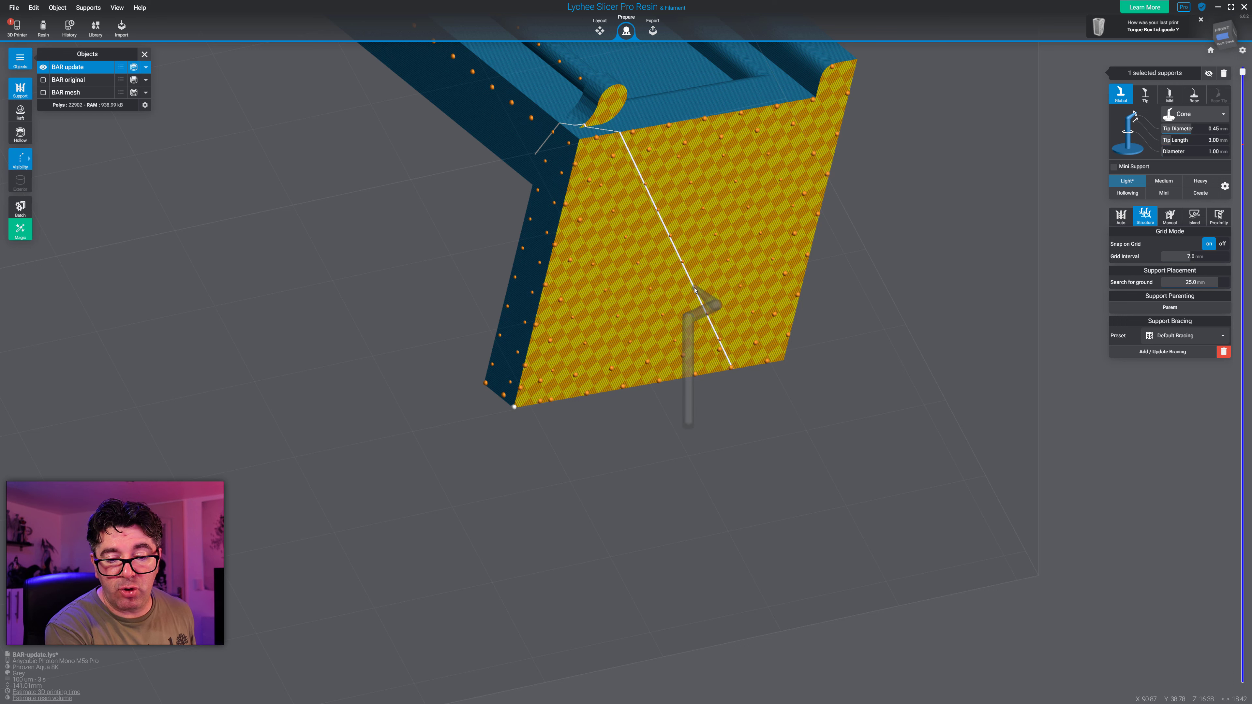
pyautogui.click(696, 289)
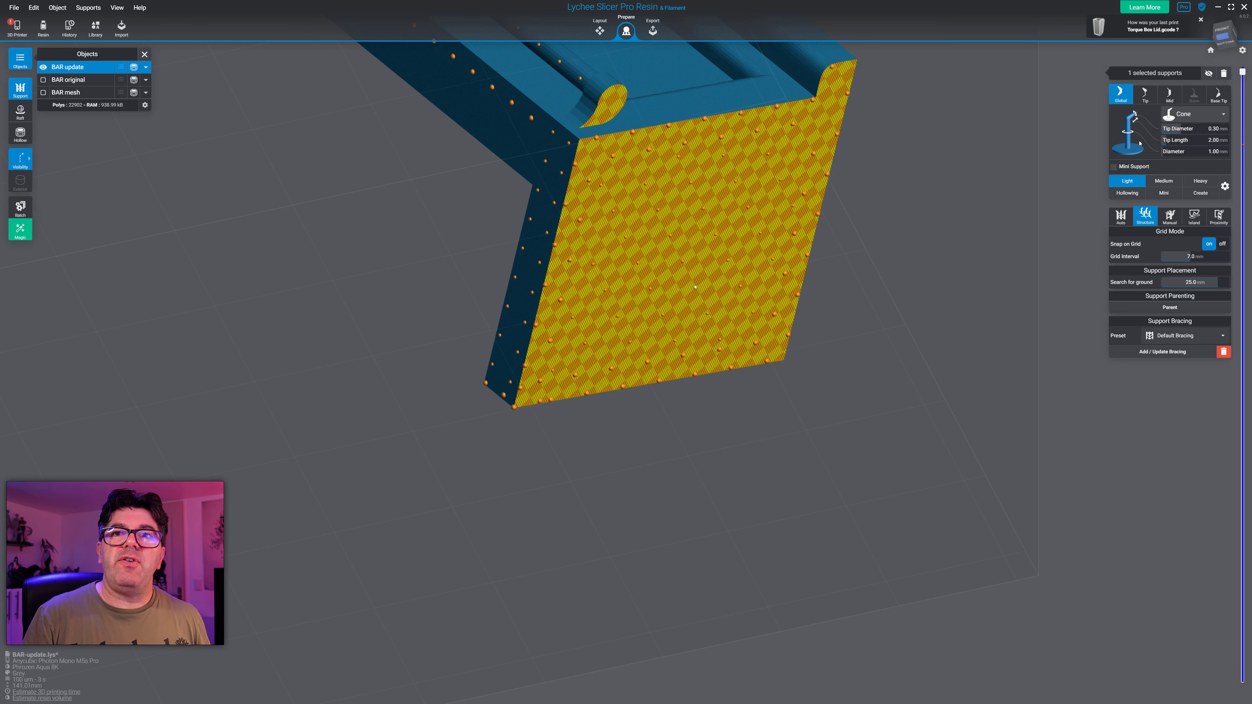
# - Remove all supports from the lower end face of BAR update
pyautogui.scroll(-5, 833, 325)
pyautogui.moveTo(833, 325); pyautogui.dragTo(750, 490, button='right')
pyautogui.keyDown('shift'); pyautogui.moveTo(826, 492); pyautogui.dragTo(547, 237); pyautogui.keyUp('shift')
pyautogui.moveTo(751, 345); pyautogui.dragTo(840, 332, button='right')
pyautogui.scroll(3, 841, 334)
pyautogui.moveTo(932, 278); pyautogui.dragTo(911, 293, button='middle')
pyautogui.scroll(2, 911, 294)
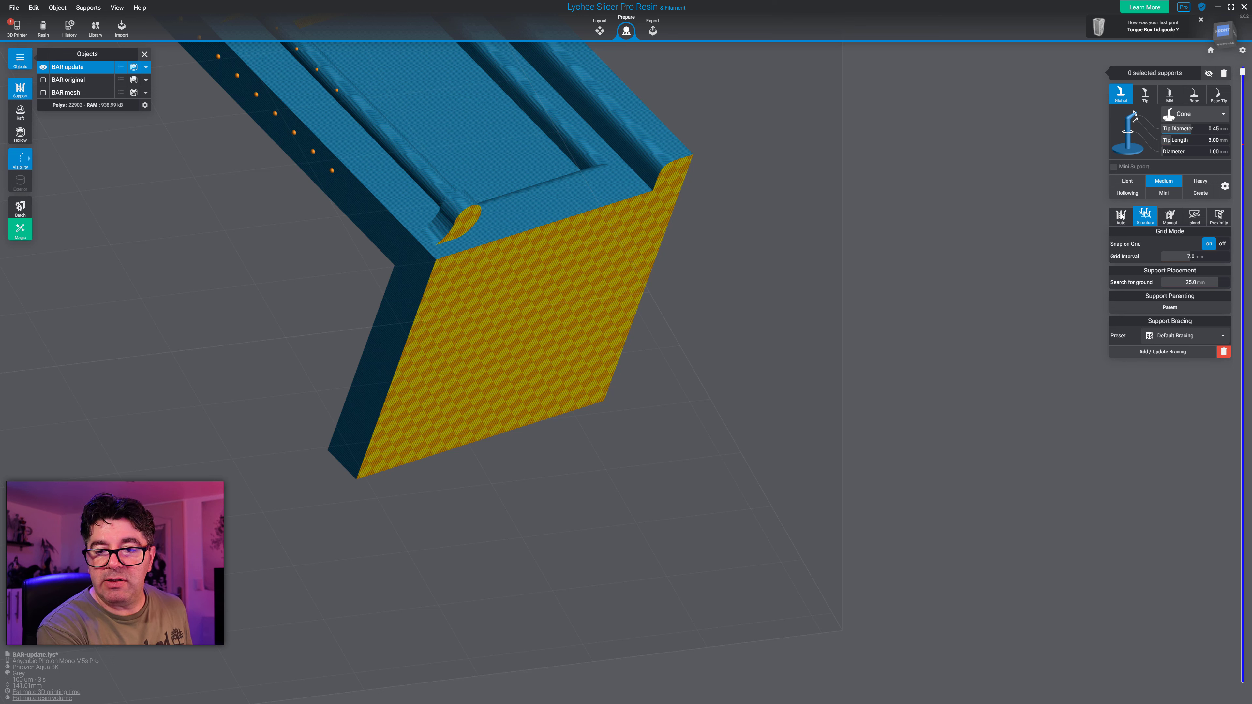
# - Start a supports projection, paint the bar's lower end face as the target area and preview the projected supports
pyautogui.click(1131, 220)
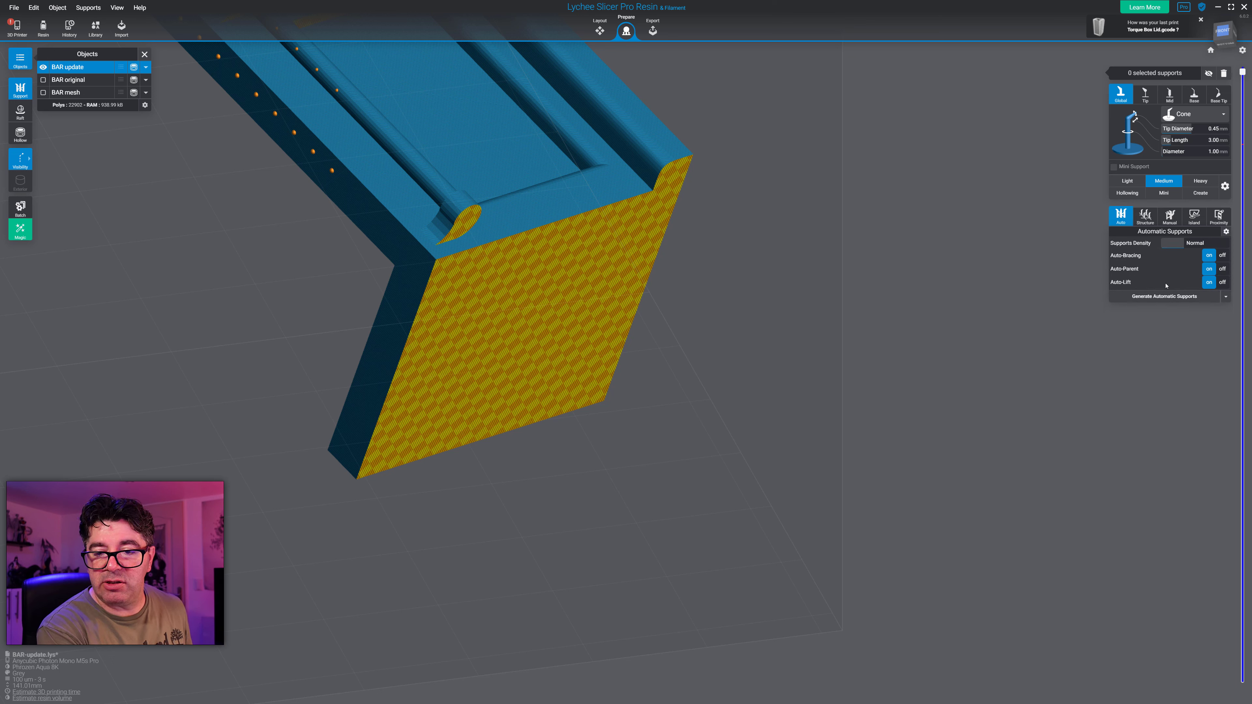
pyautogui.click(1154, 222)
pyautogui.click(1171, 217)
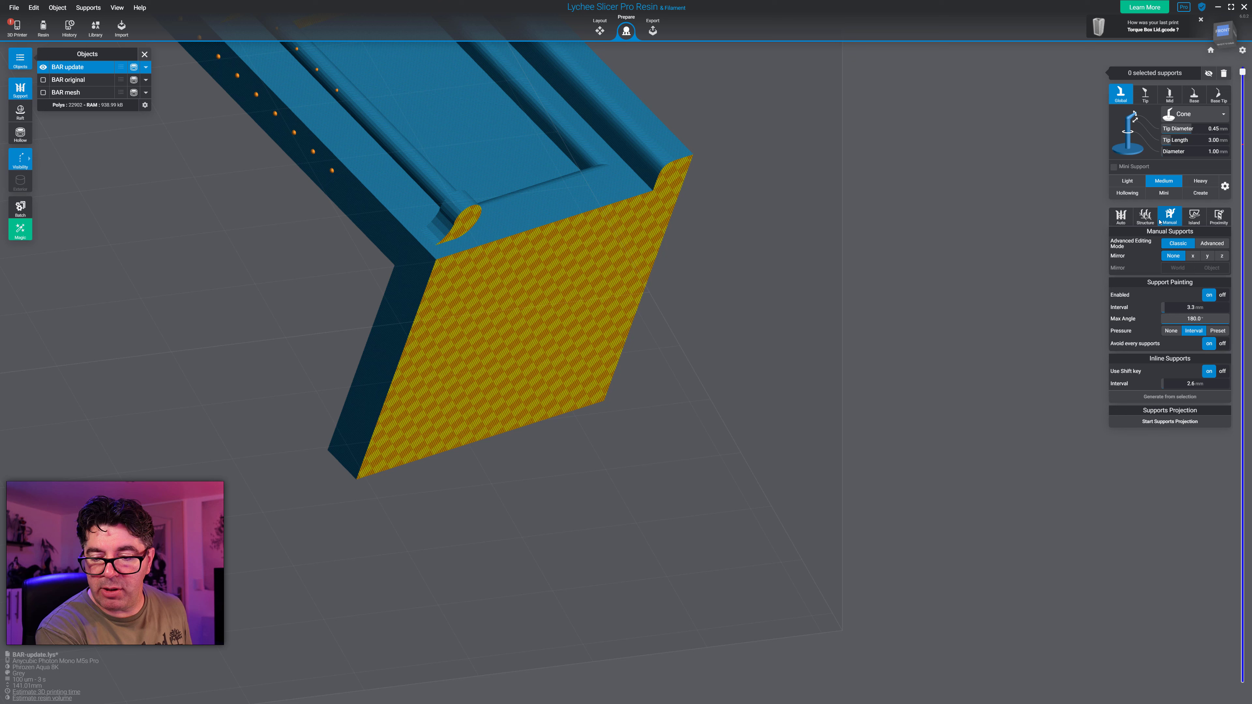
pyautogui.click(1164, 423)
pyautogui.click(572, 305)
pyautogui.click(1179, 183)
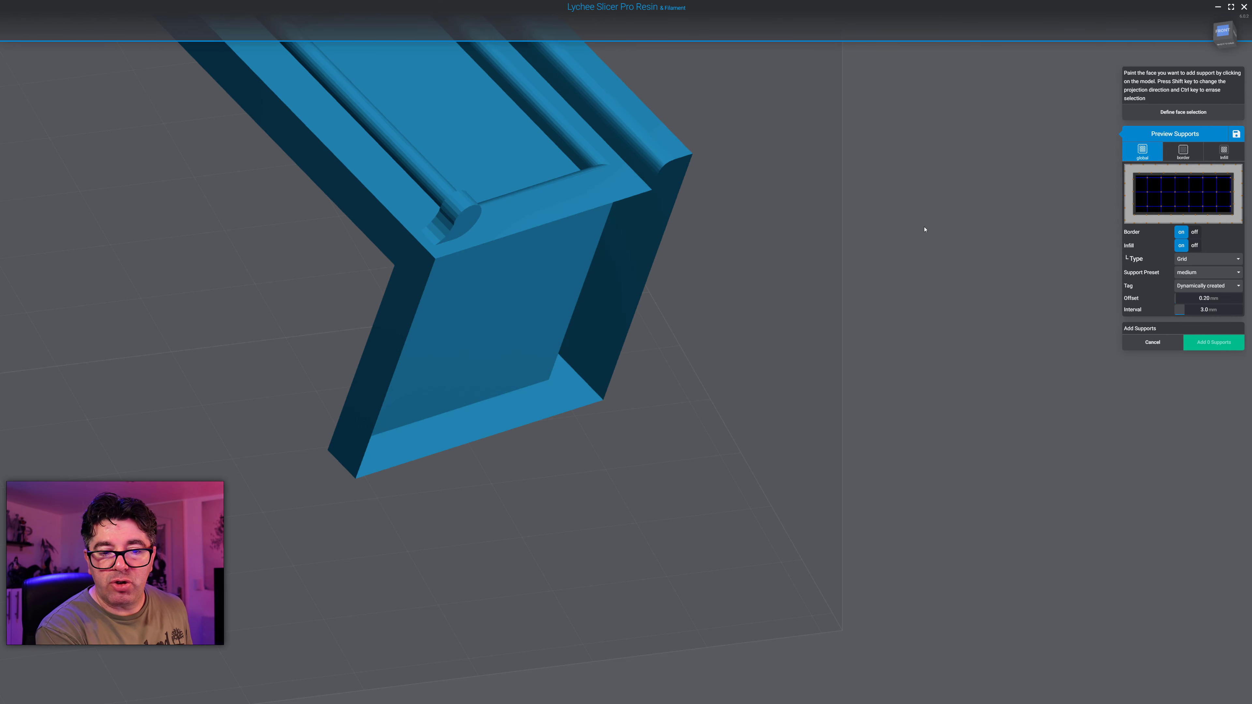
pyautogui.moveTo(768, 296)
pyautogui.mouseDown()
pyautogui.moveTo(724, 266)
pyautogui.moveTo(705, 272)
pyautogui.mouseUp()
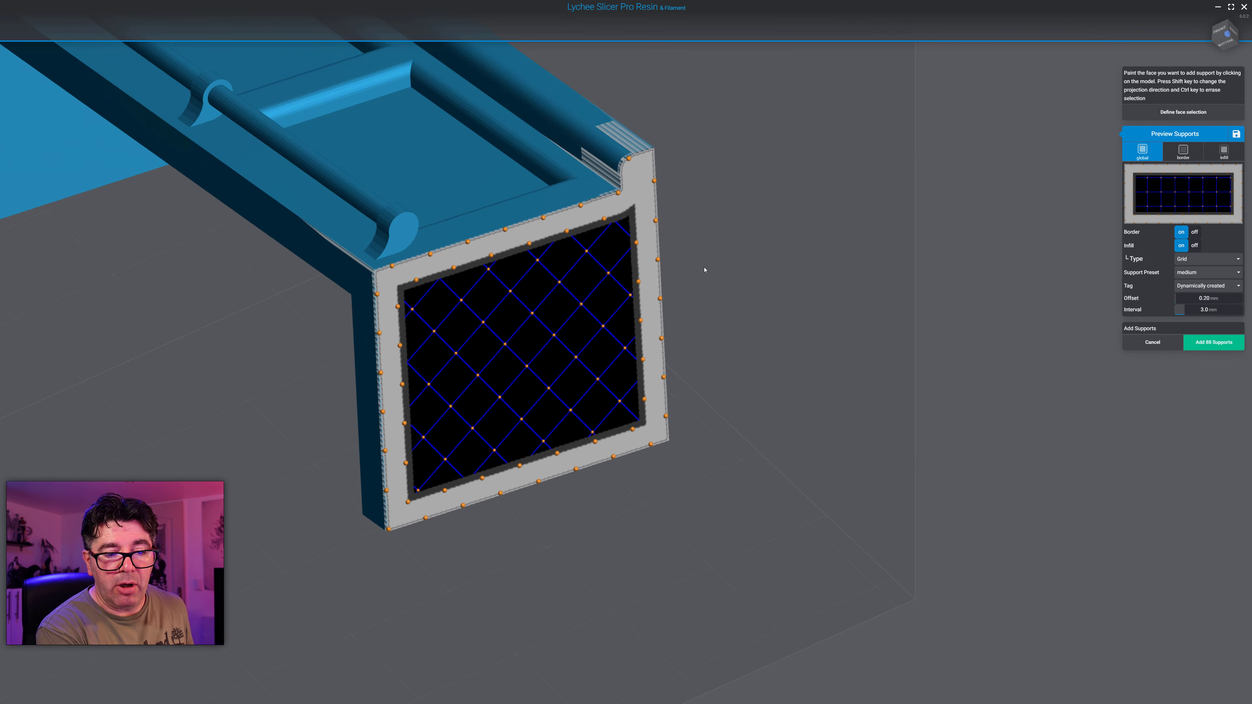
# - Check the projection's border and infill settings and add the projected supports to the end face
pyautogui.click(1180, 150)
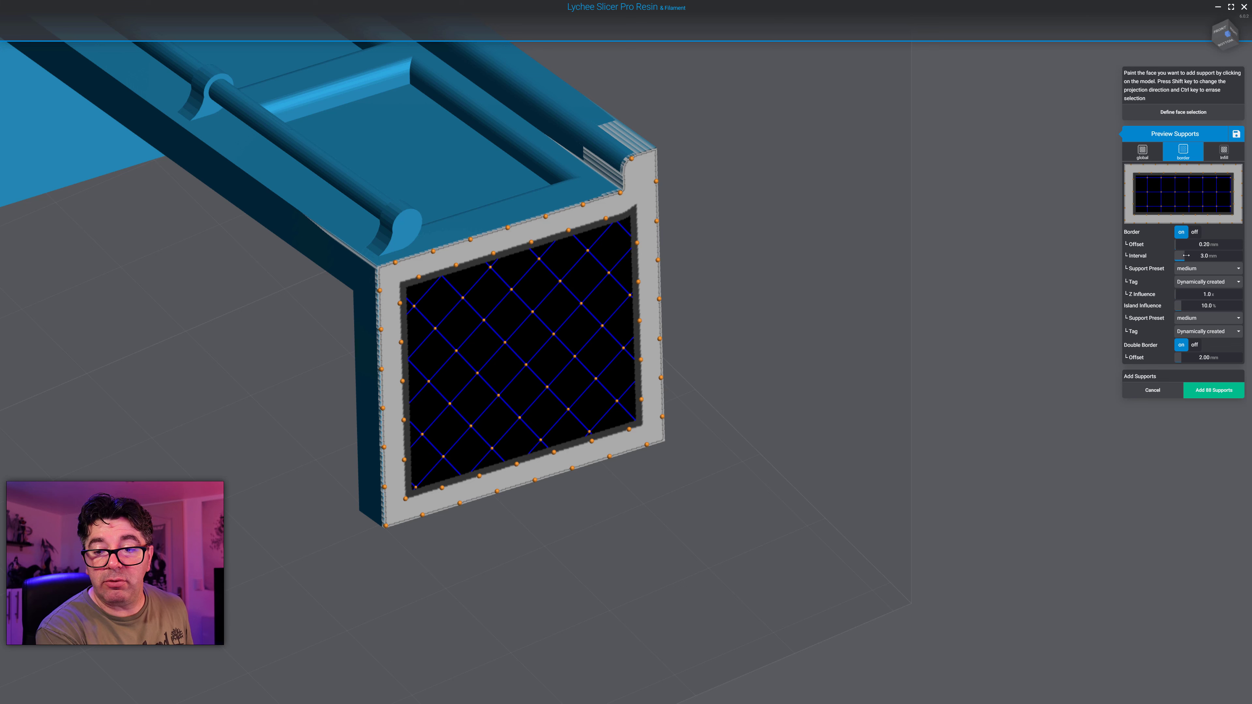
pyautogui.click(1223, 151)
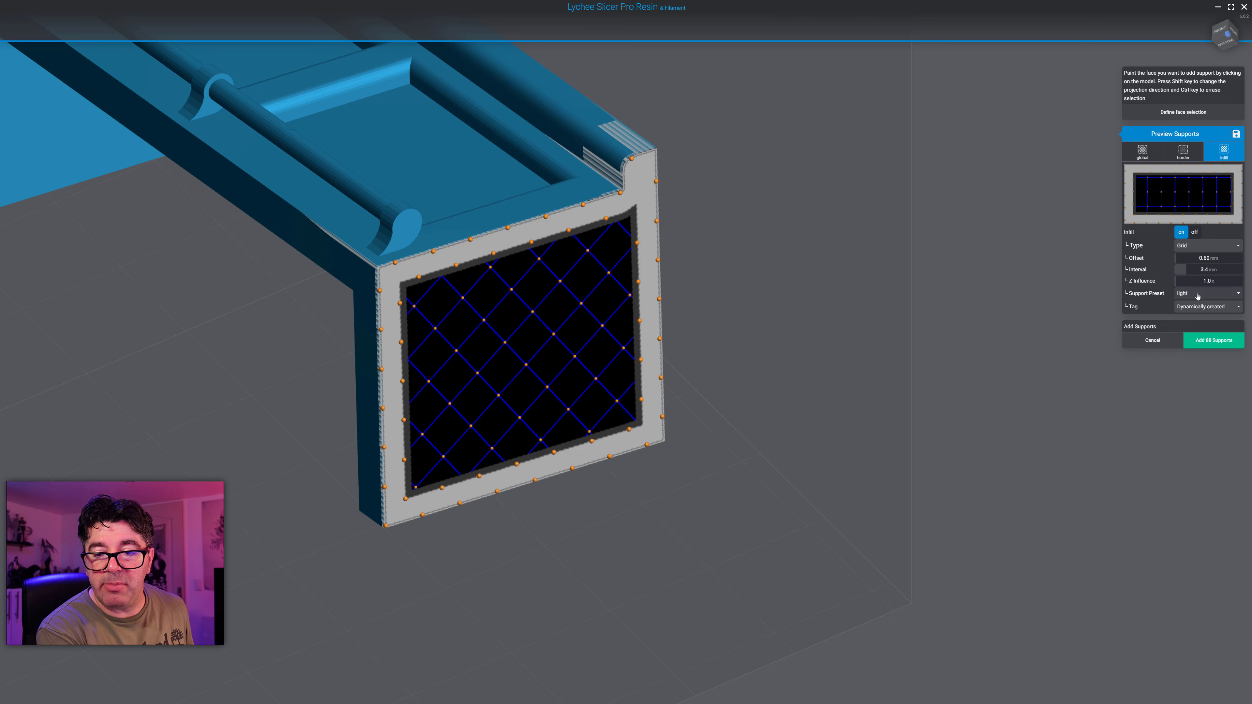
pyautogui.click(1202, 346)
pyautogui.moveTo(839, 266); pyautogui.dragTo(825, 355)
pyautogui.press('space')
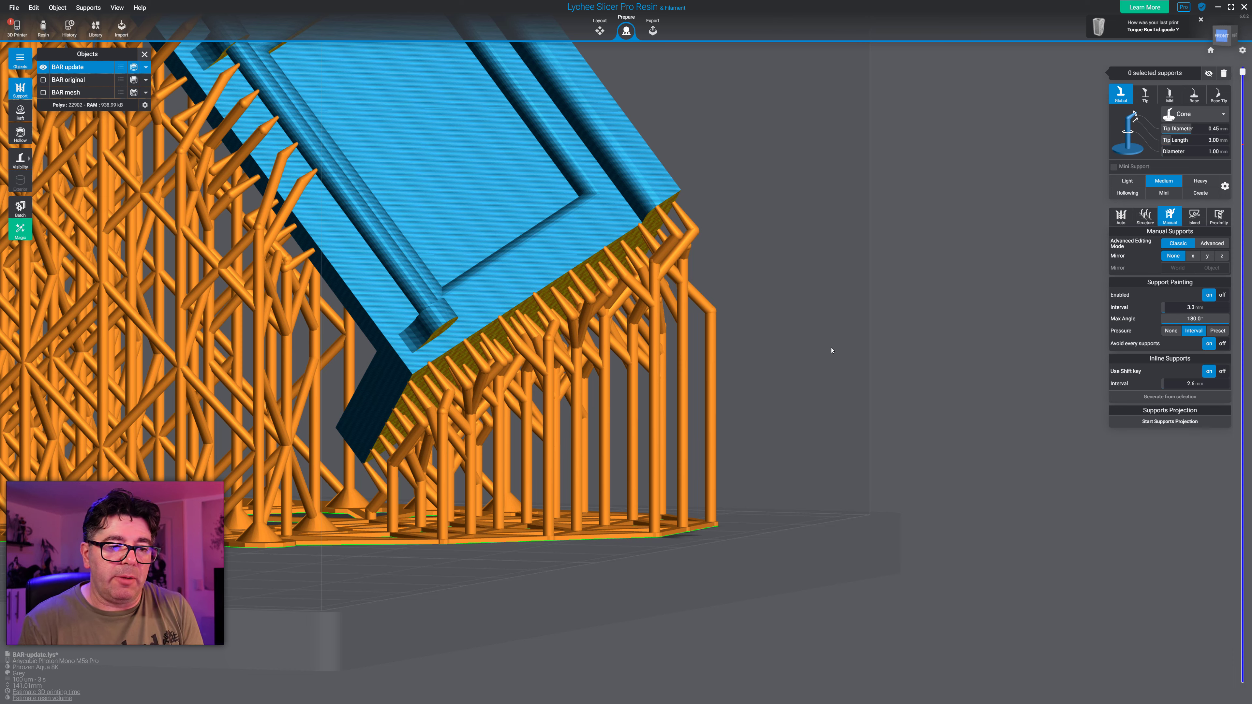
# - Select all supports of BAR update and delete them
pyautogui.moveTo(832, 351); pyautogui.dragTo(684, 479)
pyautogui.moveTo(684, 478); pyautogui.dragTo(881, 567, button='right')
pyautogui.hotkey('ctrl', 'a')
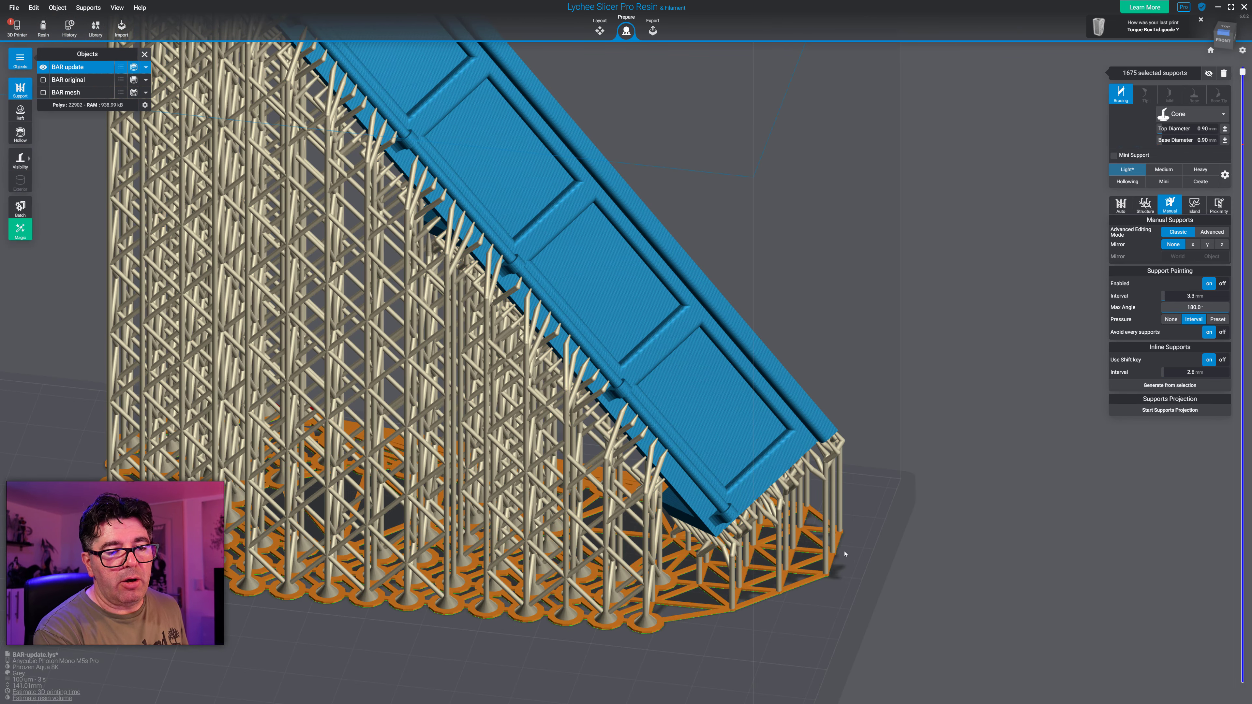
pyautogui.press('Delete')
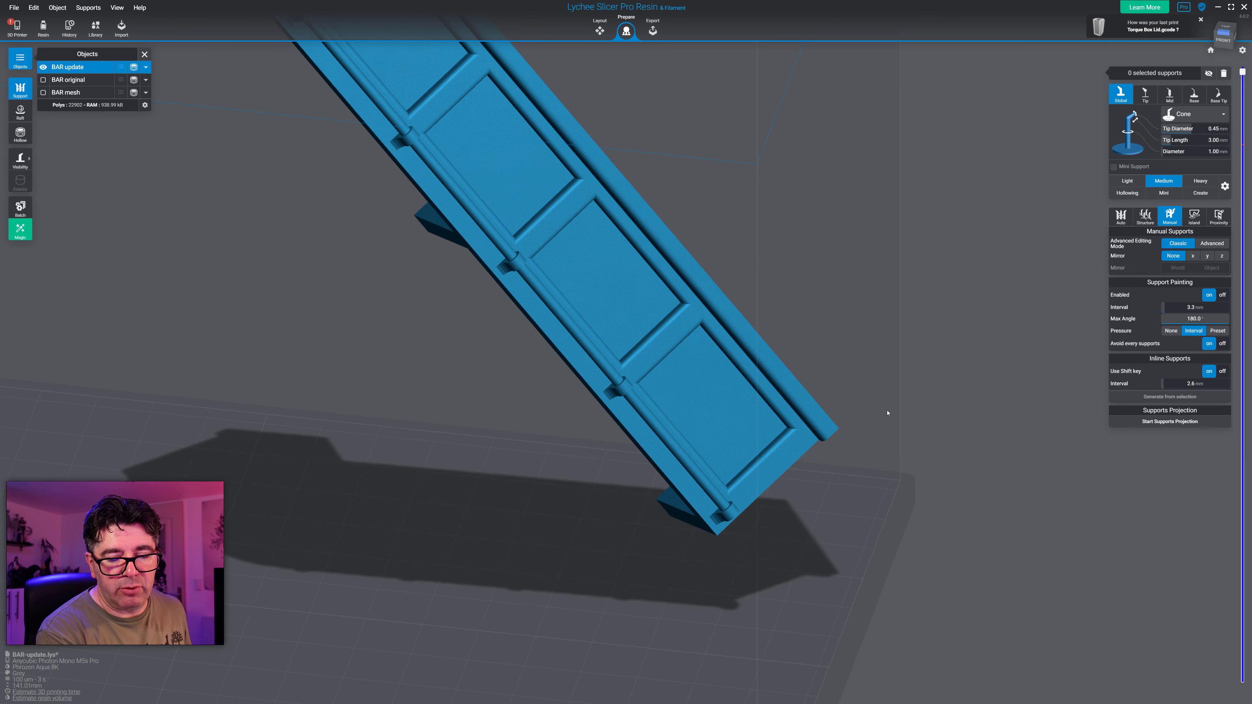
# - Place an inline row of medium supports along the bar's long lower edge, from the low end up to the curved part
pyautogui.moveTo(886, 414); pyautogui.dragTo(959, 335)
pyautogui.scroll(5, 962, 510)
pyautogui.click(834, 564)
pyautogui.moveTo(834, 557); pyautogui.dragTo(898, 690, button='right')
pyautogui.moveTo(507, 210); pyautogui.dragTo(581, 315, button='right')
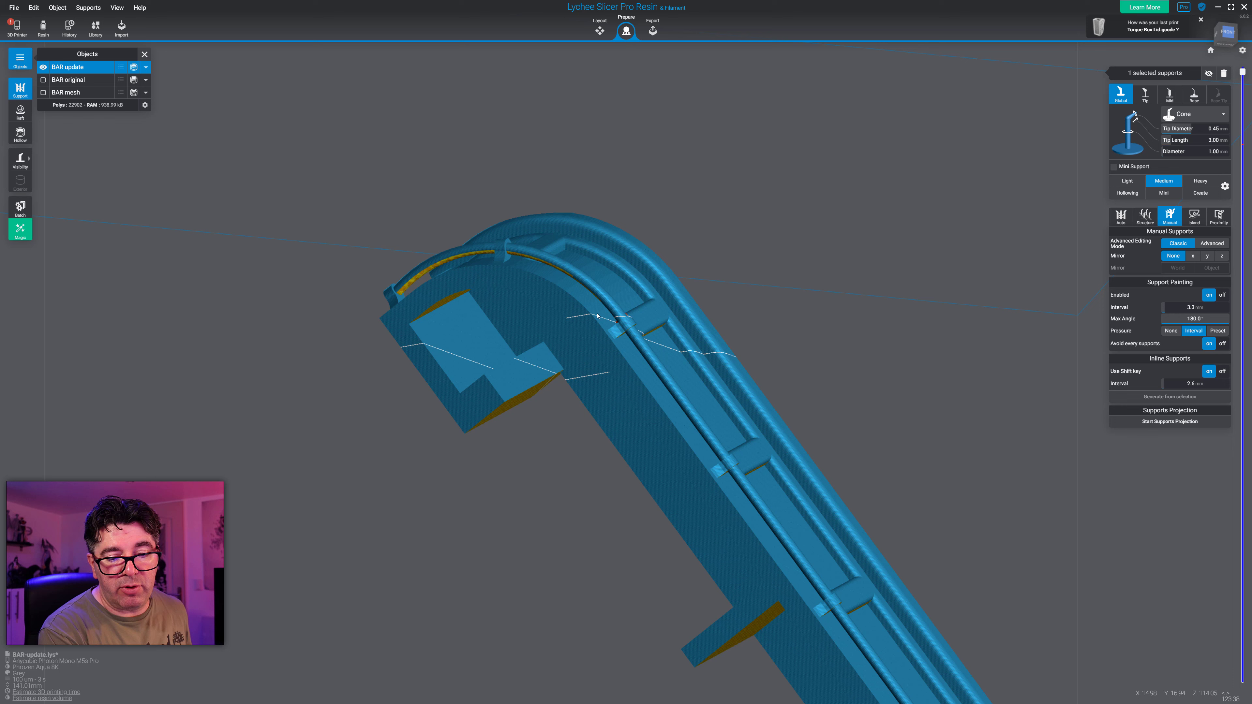
pyautogui.keyDown('shift'); pyautogui.click(579, 311); pyautogui.keyUp('shift')
pyautogui.moveTo(597, 386); pyautogui.dragTo(836, 405)
pyautogui.moveTo(736, 412); pyautogui.dragTo(752, 248, button='right')
pyautogui.moveTo(948, 520); pyautogui.dragTo(820, 579)
# - Select all supports in the row and apply the Light preset to them
pyautogui.hotkey('ctrl', 'a')
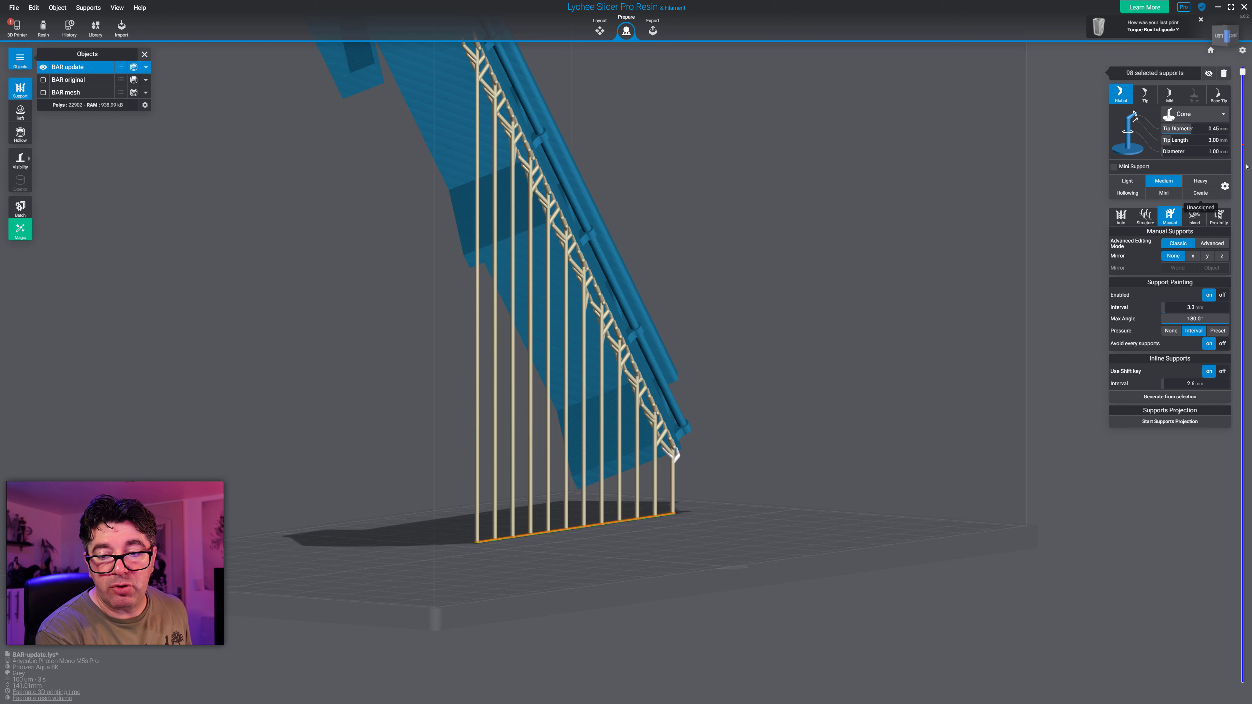
pyautogui.click(1128, 181)
pyautogui.moveTo(951, 259); pyautogui.dragTo(855, 281)
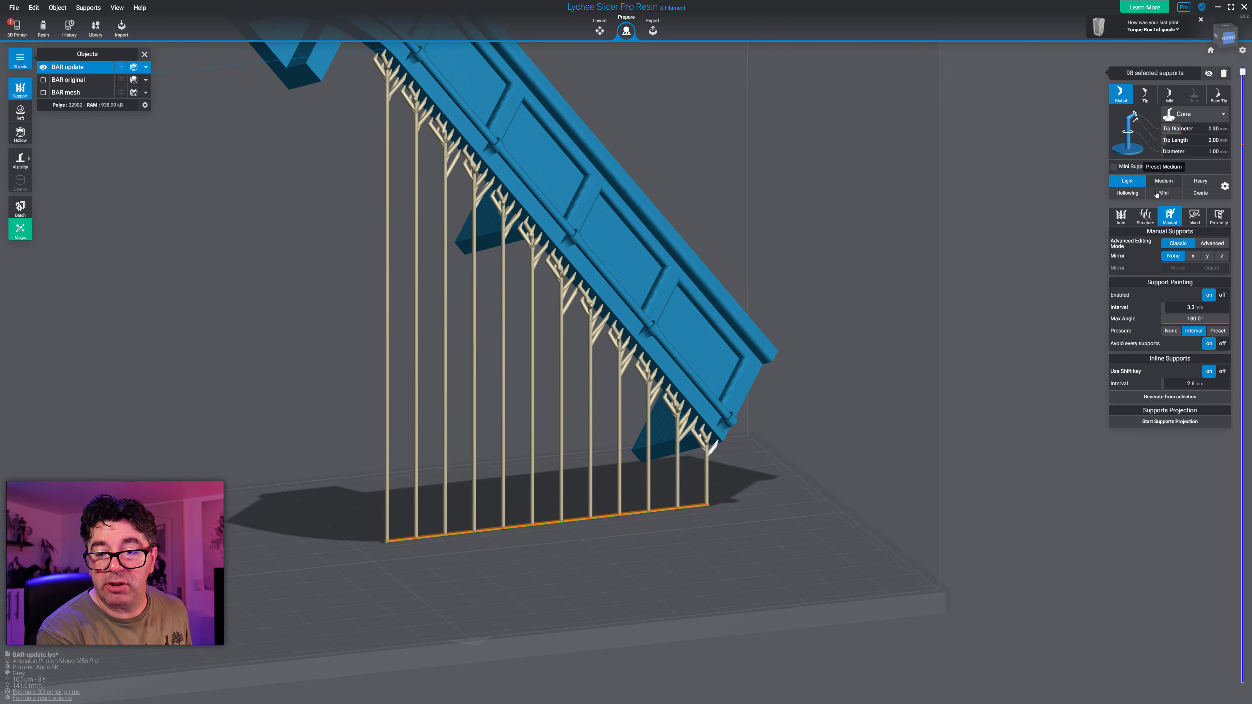
# - Add bracing between the selected supports with the Default Bracing preset and inspect the braced row
pyautogui.click(1146, 216)
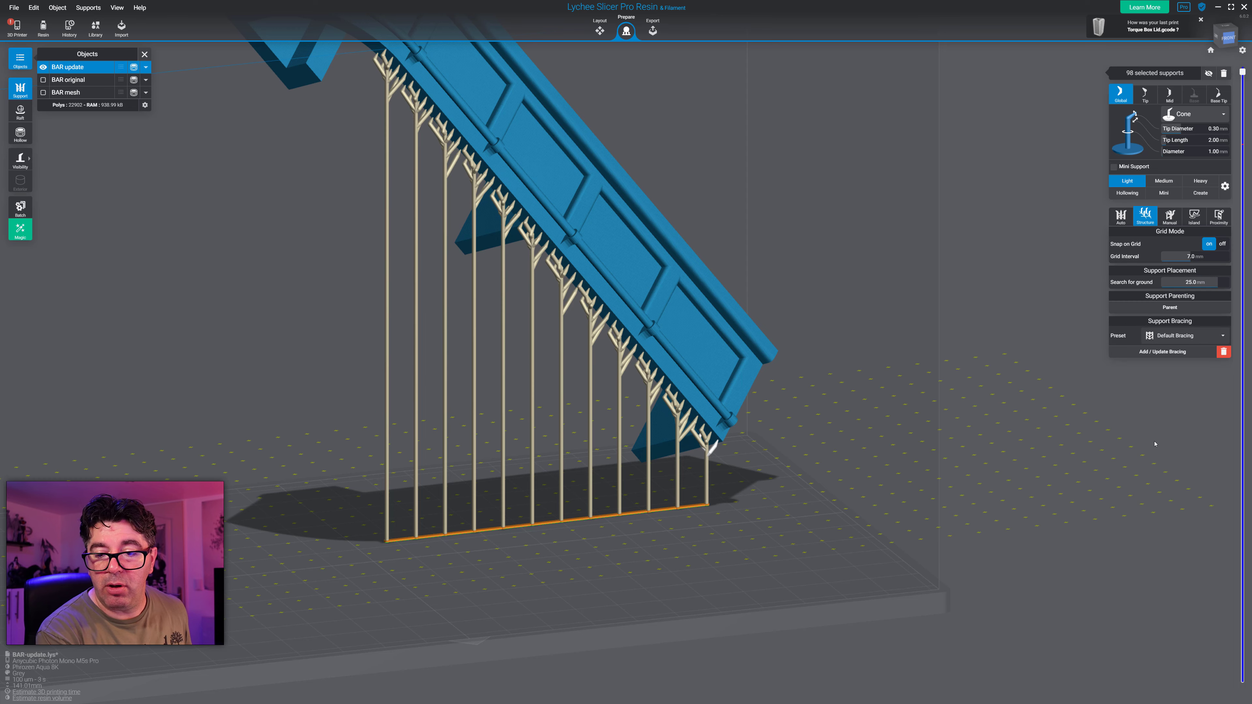
pyautogui.click(1163, 352)
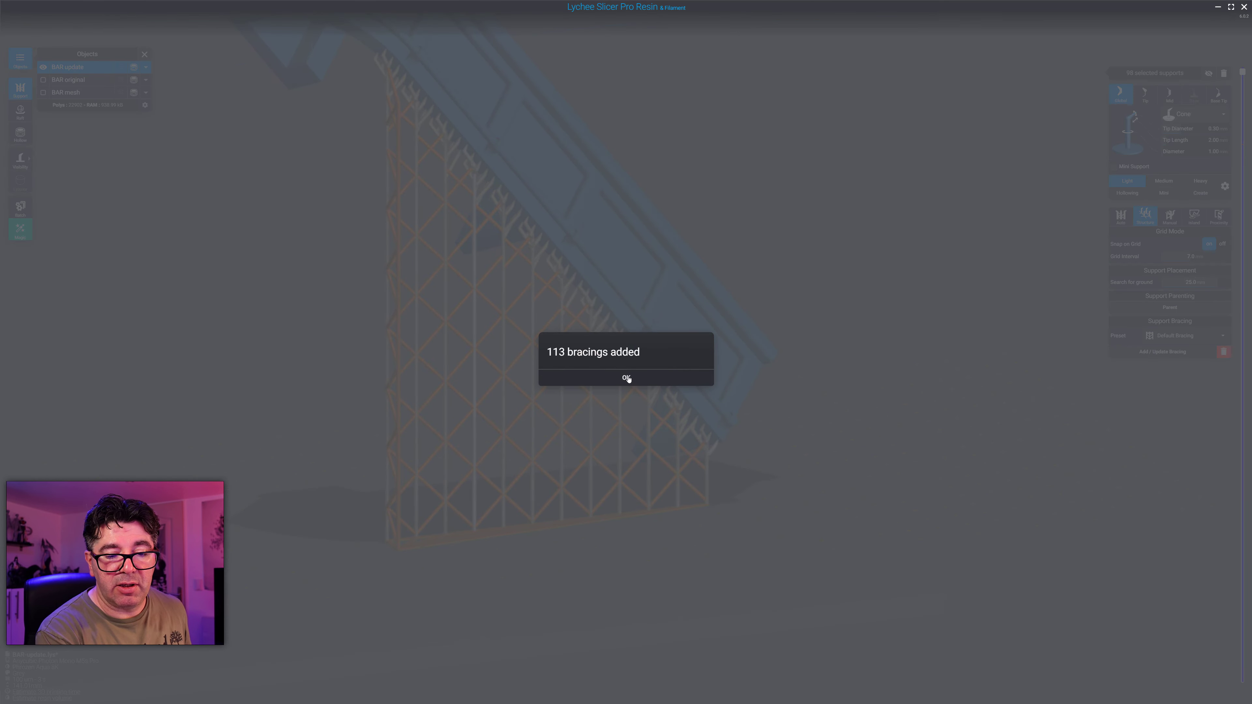
pyautogui.click(627, 377)
pyautogui.moveTo(827, 353); pyautogui.dragTo(920, 335)
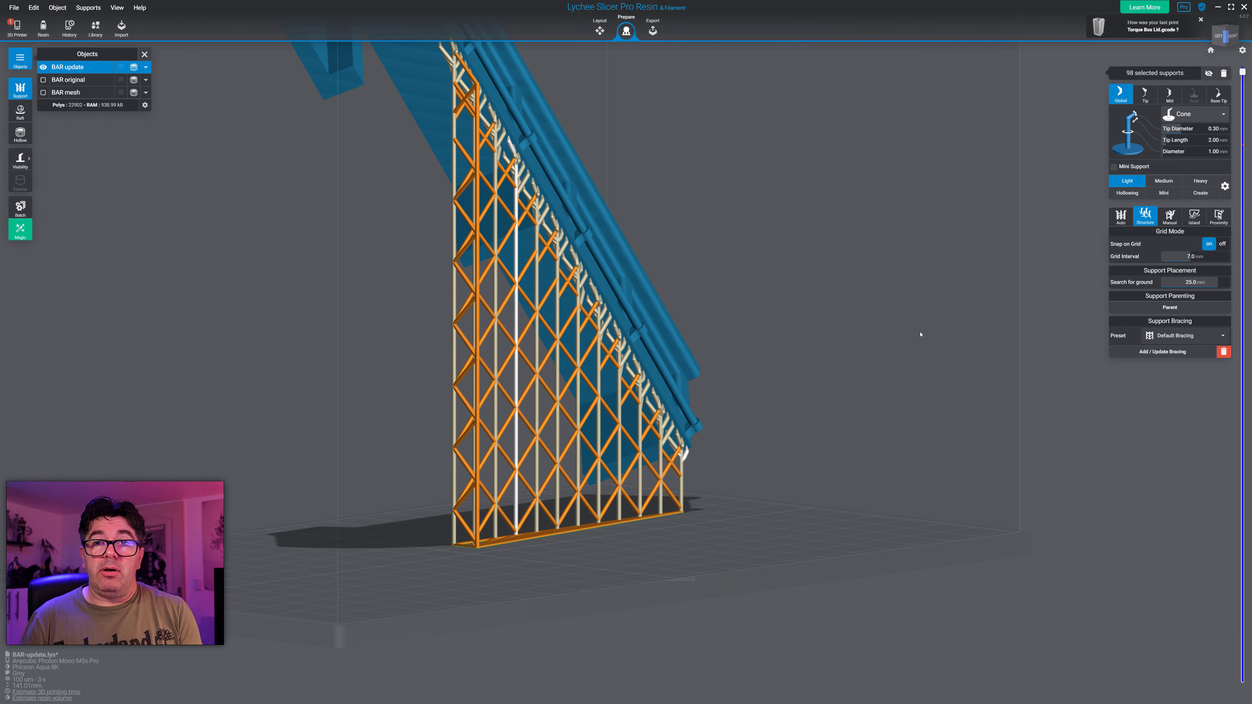
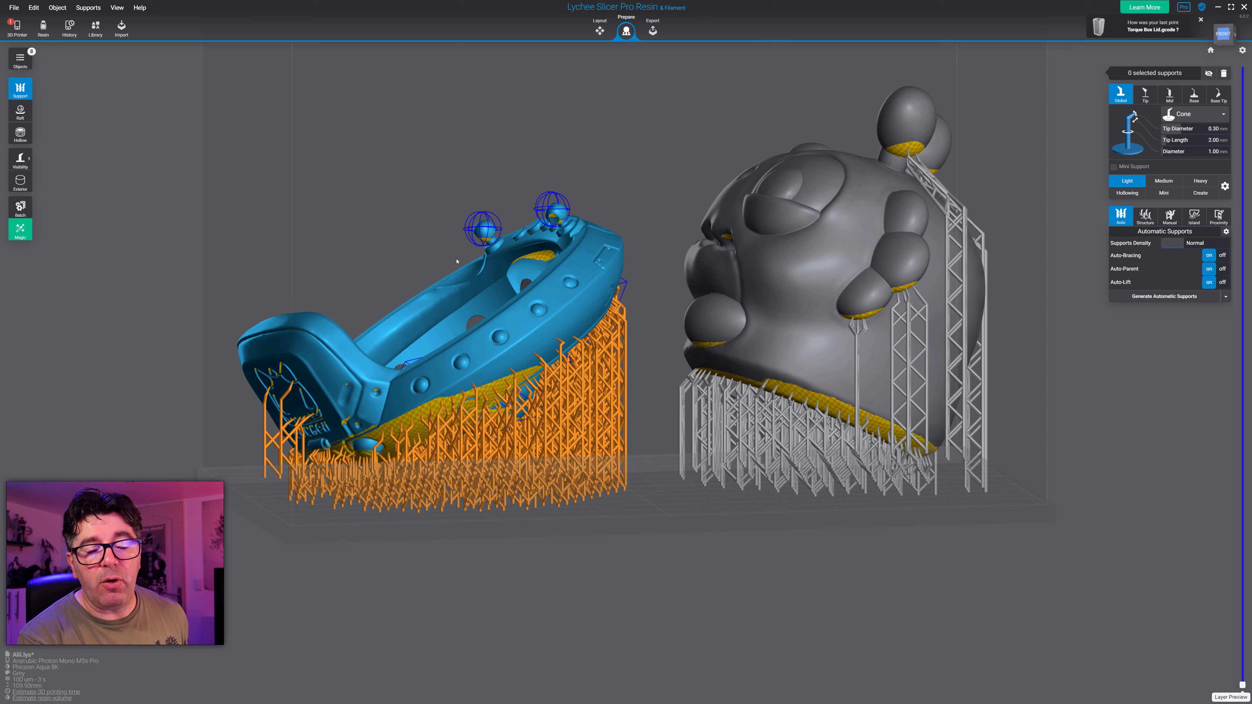
# - Turn on the Layers Thickness Preview and inspect the supported underside of the selected curved model
pyautogui.moveTo(410, 251); pyautogui.dragTo(320, 111, button='right')
pyautogui.scroll(3, 321, 111)
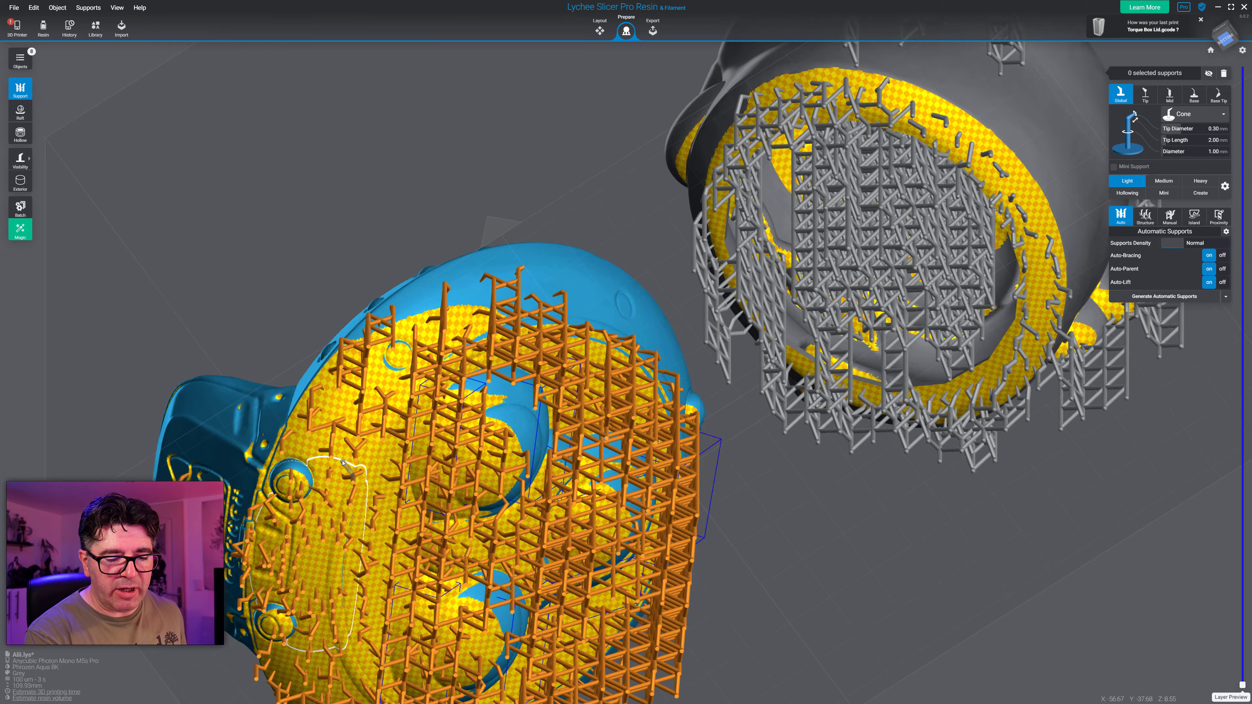
pyautogui.moveTo(360, 518); pyautogui.dragTo(565, 298, button='middle')
pyautogui.scroll(3, 565, 298)
pyautogui.moveTo(565, 298); pyautogui.dragTo(599, 365, button='right')
pyautogui.moveTo(599, 365); pyautogui.dragTo(431, 489, button='middle')
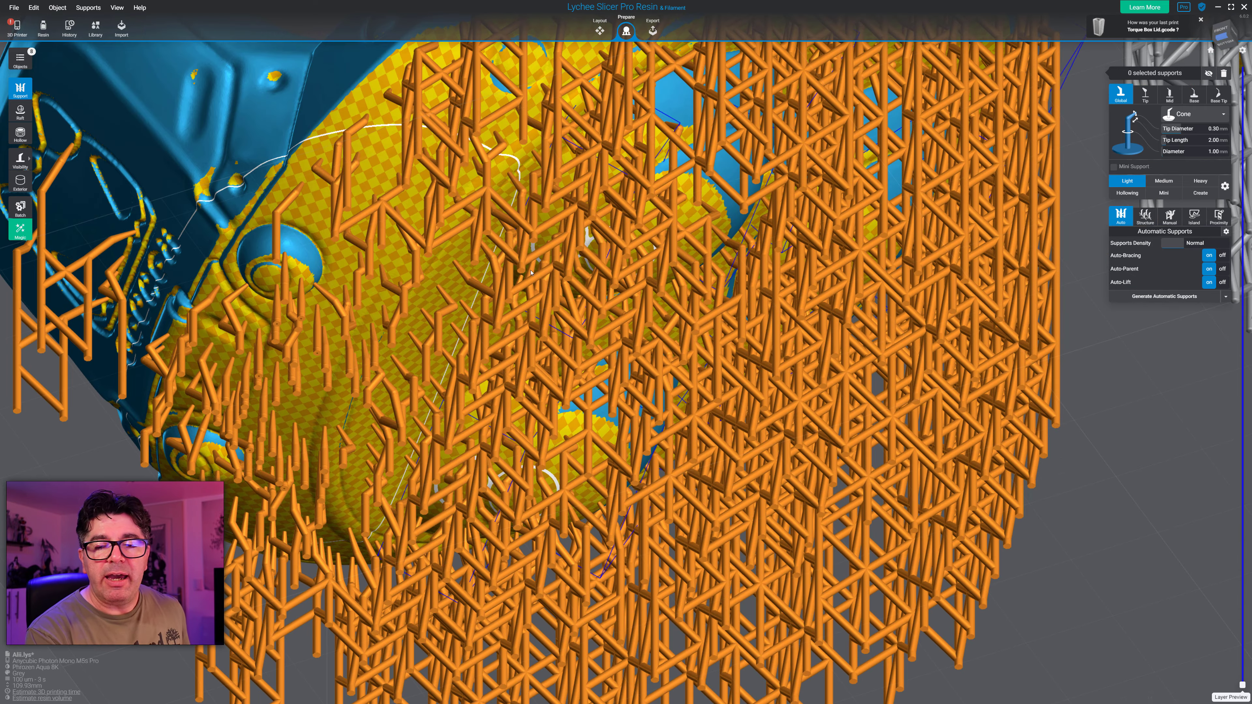
pyautogui.click(1243, 51)
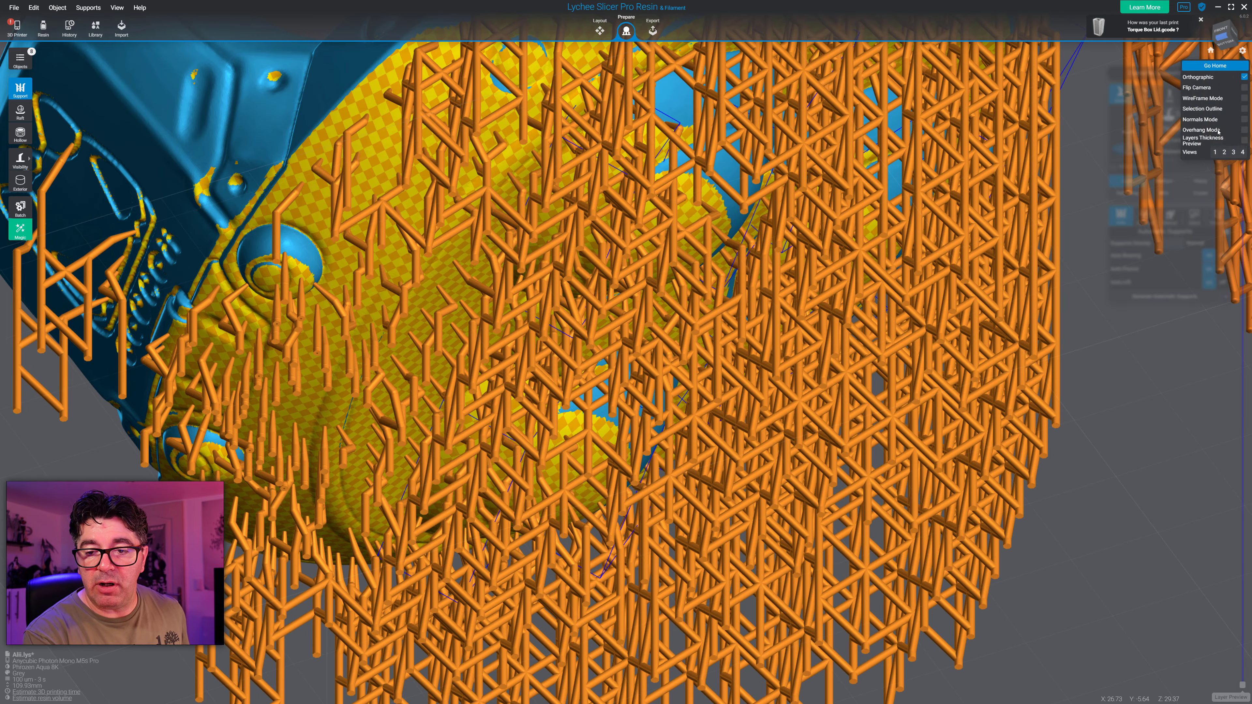
pyautogui.click(1244, 141)
pyautogui.moveTo(425, 350); pyautogui.dragTo(345, 247, button='right')
pyautogui.scroll(-5, 400, 271)
# - Show only the supports' contact points and examine the layer lines around the round detail on the model's underside
pyautogui.moveTo(17, 159)
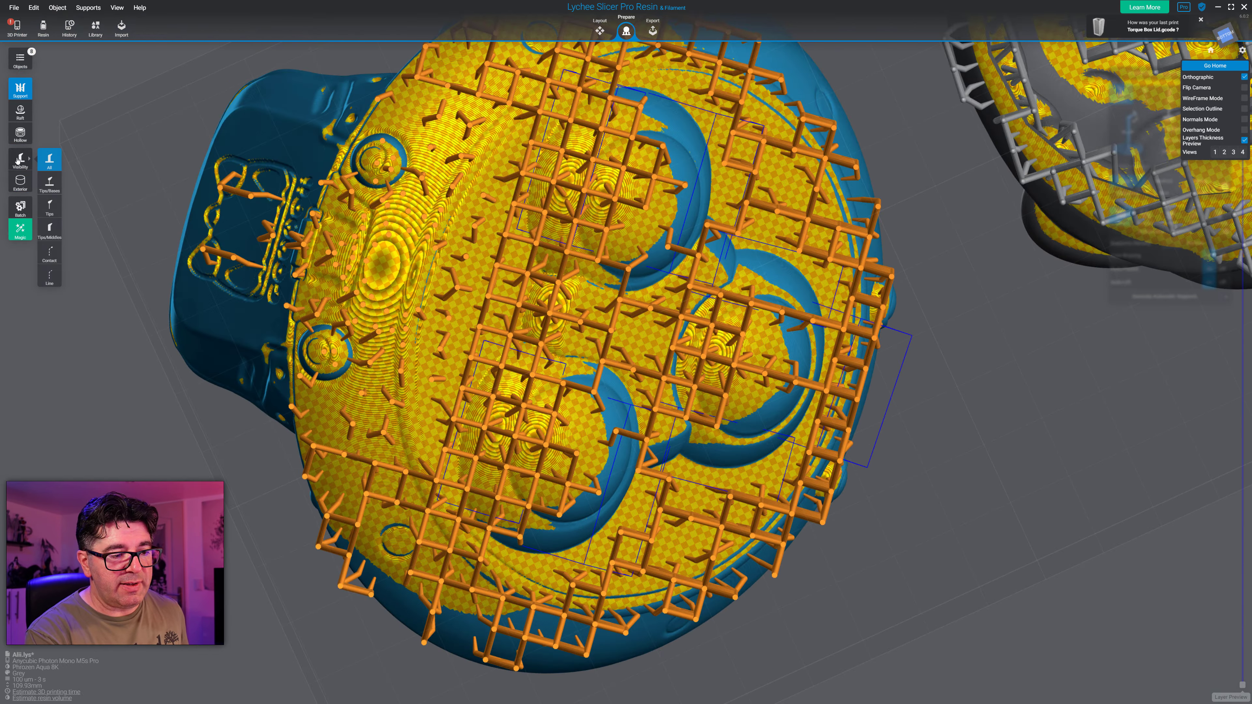
pyautogui.click(50, 277)
pyautogui.moveTo(345, 276); pyautogui.dragTo(583, 268, button='right')
pyautogui.scroll(5, 388, 257)
pyautogui.scroll(-5, 388, 257)
pyautogui.scroll(5, 583, 268)
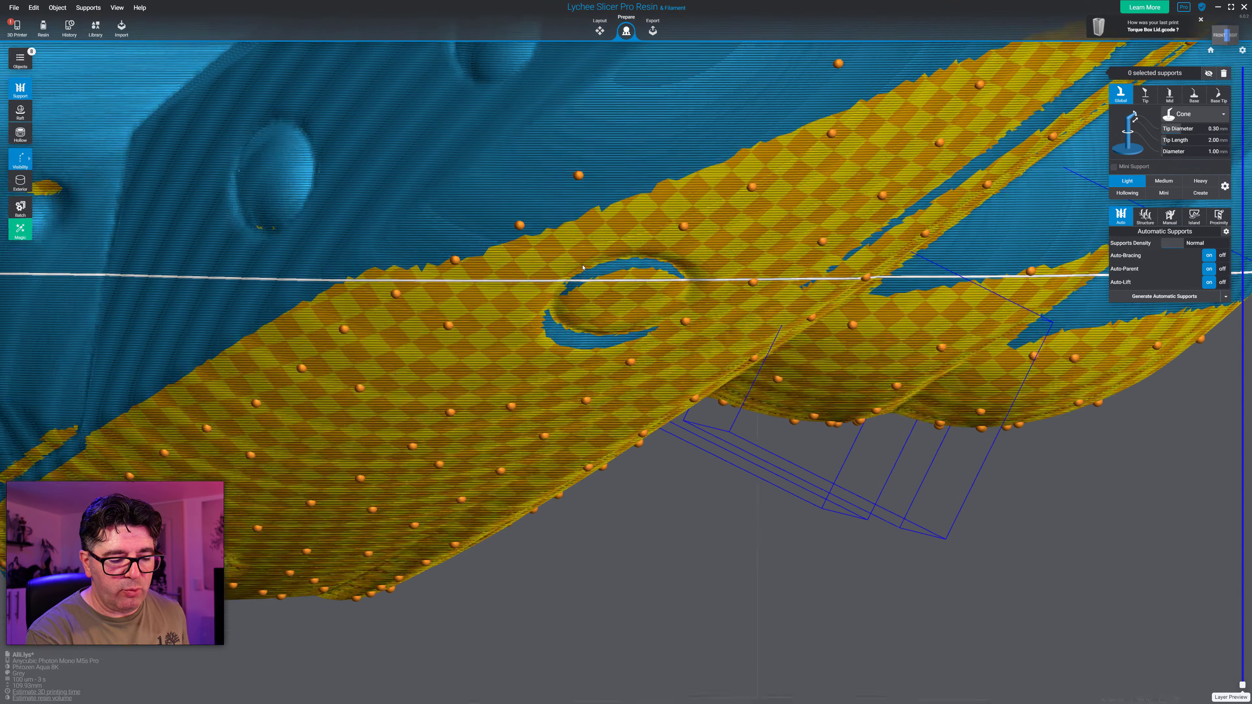
# - Examine the layer contours and contact points of the flat, nearly horizontal areas at the lowest part of the model's underside
pyautogui.moveTo(583, 267); pyautogui.dragTo(707, 138, button='middle')
pyautogui.scroll(3, 363, 341)
pyautogui.moveTo(363, 342); pyautogui.dragTo(321, 296, button='right')
pyautogui.moveTo(303, 340); pyautogui.dragTo(558, 213, button='right')
pyautogui.scroll(5, 425, 327)
pyautogui.scroll(-3, 425, 327)
pyautogui.scroll(2, 476, 283)
pyautogui.moveTo(558, 213); pyautogui.dragTo(541, 444, button='middle')
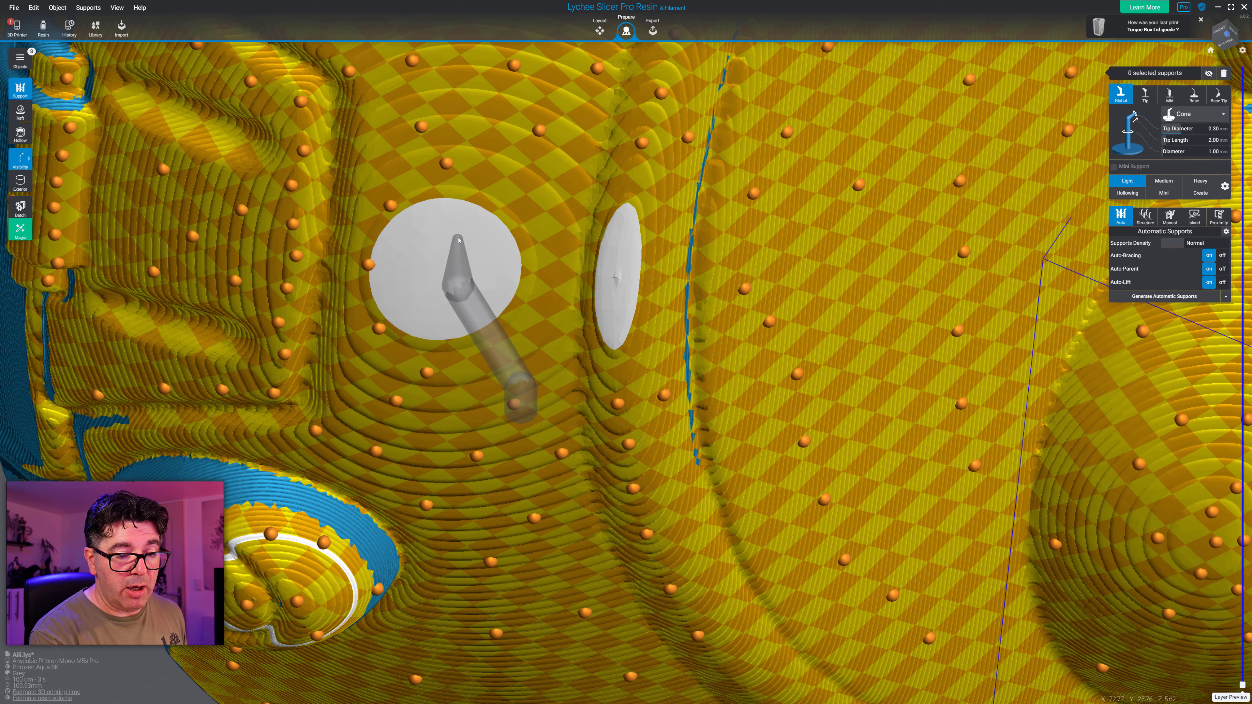
# - Advance the layer preview to layer 59, examining how the flat round areas of the underside start and grow
pyautogui.press('Up')
pyautogui.press('Up')
pyautogui.press('Up')
pyautogui.press('Up')
pyautogui.press('Up')
pyautogui.press('Up')
pyautogui.press('Up')
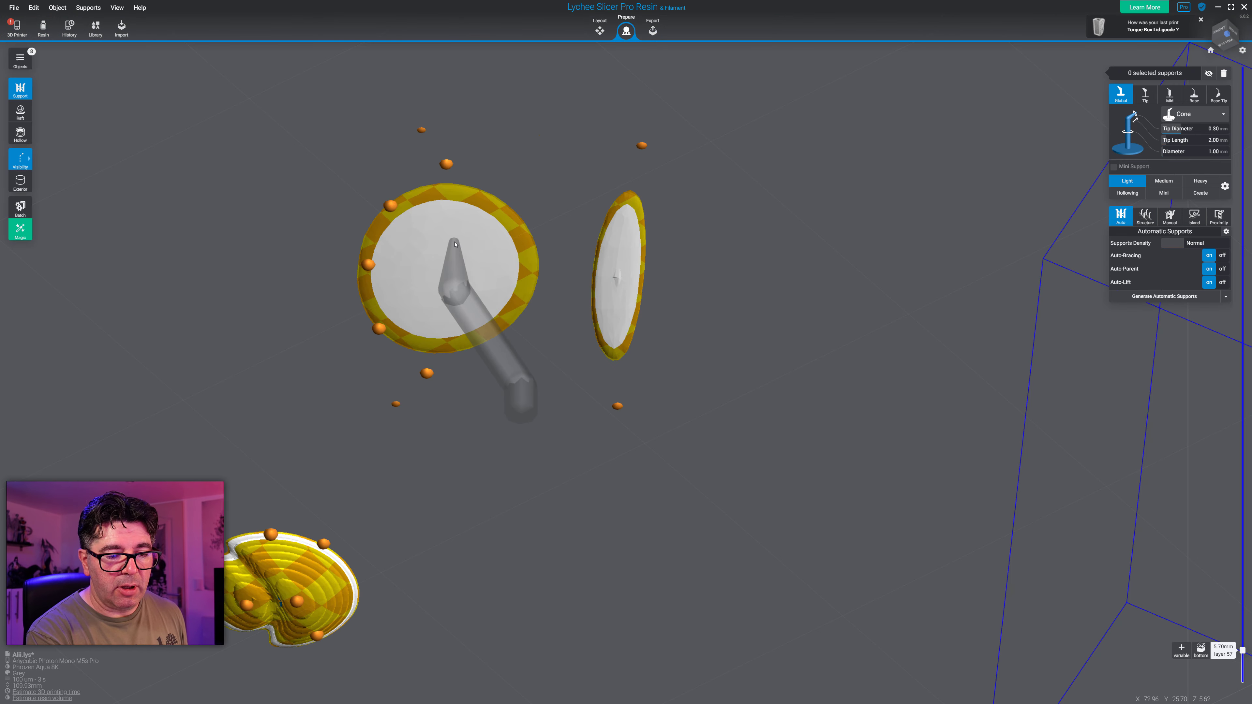
pyautogui.press('Up')
pyautogui.press('Up')
pyautogui.press('Up')
pyautogui.press('Up')
pyautogui.press('Up')
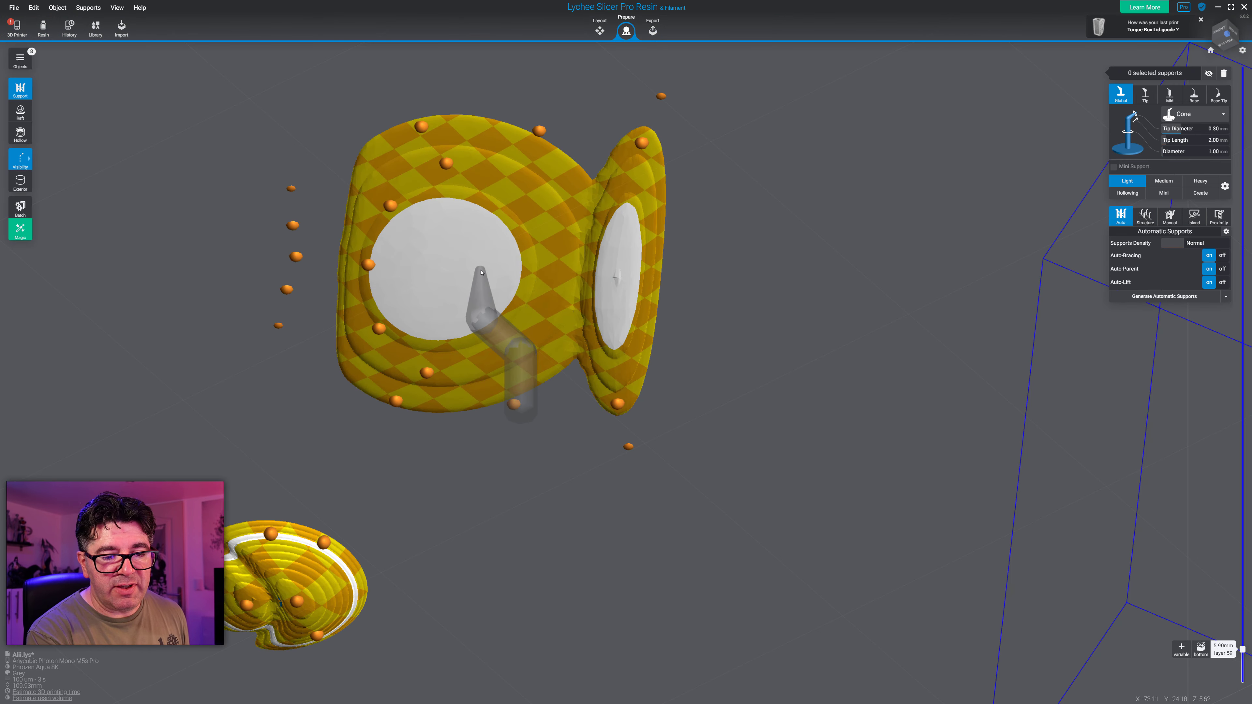
# - Advance the layer preview to layer 62 and place a light support in the middle of the larger flat round area
pyautogui.press('Up')
pyautogui.press('Up')
pyautogui.press('Up')
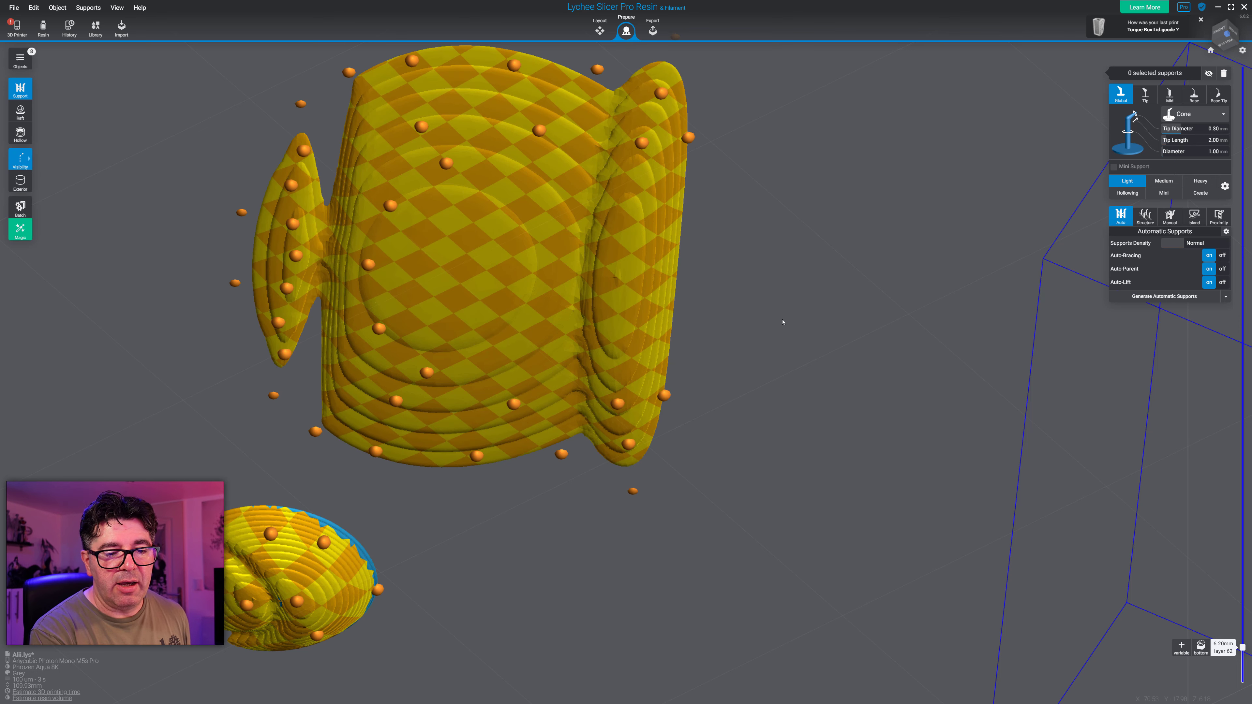
pyautogui.click(455, 265)
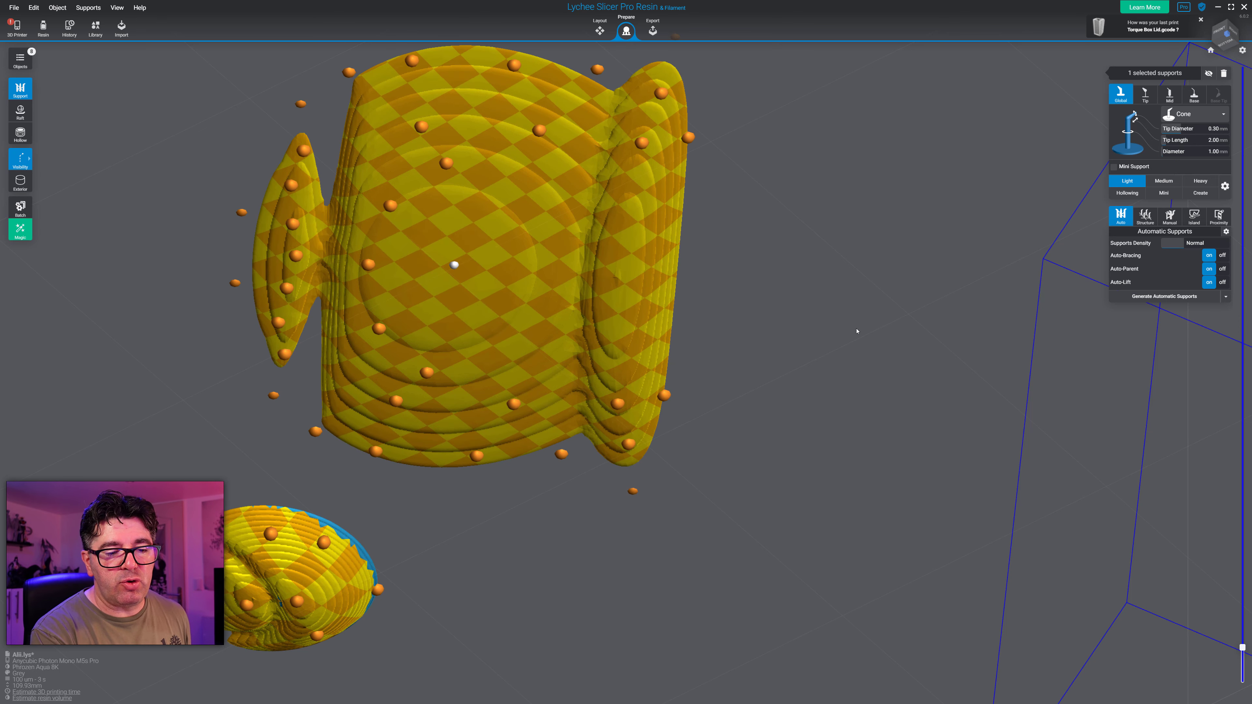
# - Place medium supports in the middle of the narrow oval area and at the edge of the flat round area, checking the layers
pyautogui.click(1164, 180)
pyautogui.click(620, 278)
pyautogui.keyDown('shift'); pyautogui.scroll(1, 861, 303); pyautogui.keyUp('shift')
pyautogui.keyDown('shift'); pyautogui.scroll(-6, 861, 303); pyautogui.keyUp('shift')
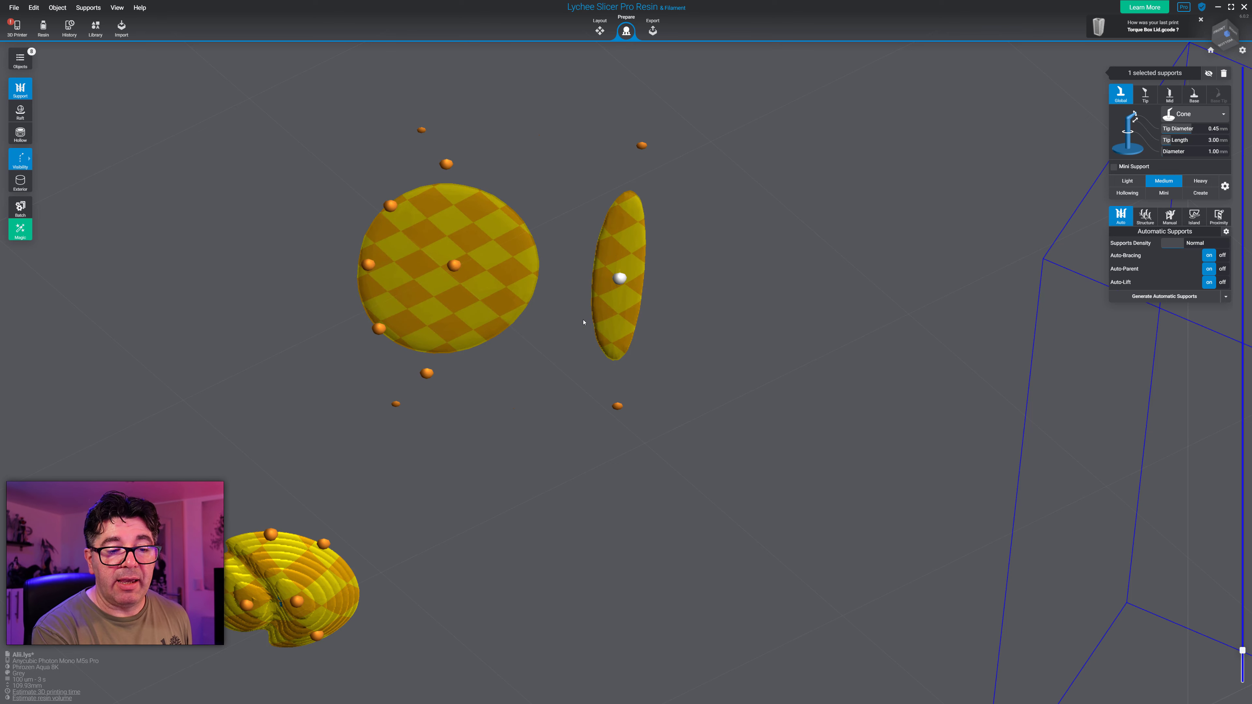
pyautogui.keyDown('shift'); pyautogui.scroll(7, 584, 323); pyautogui.keyUp('shift')
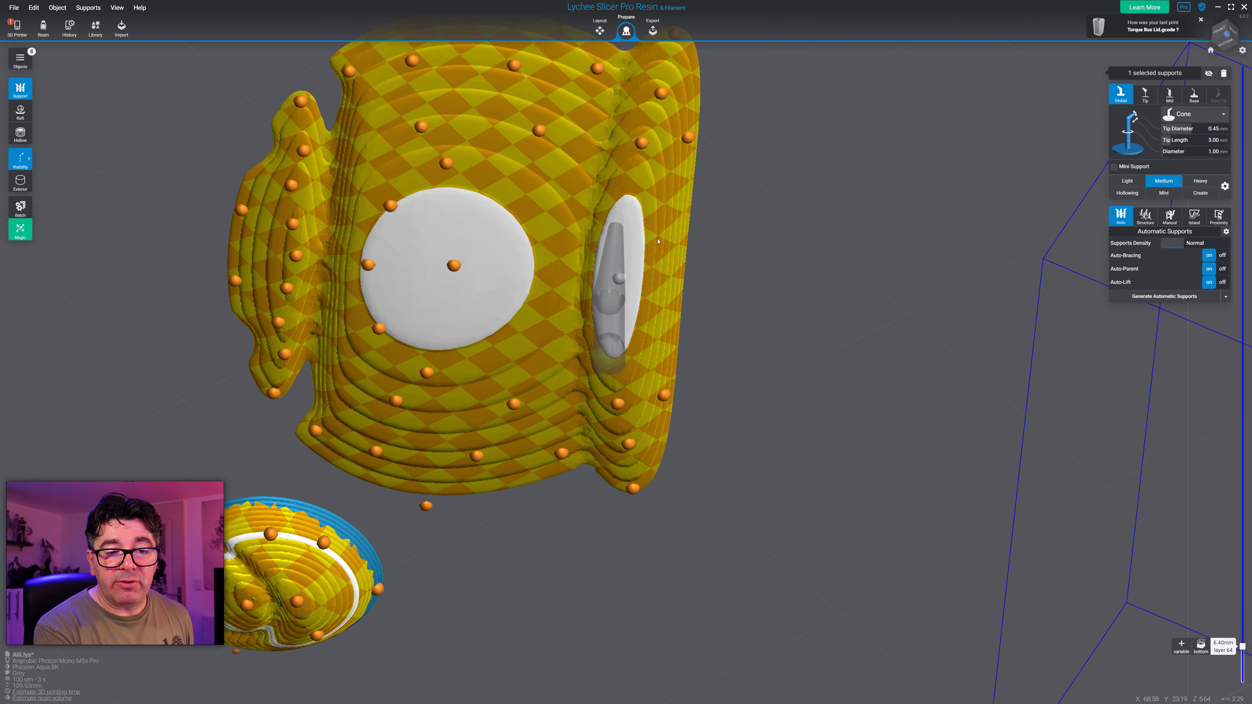
pyautogui.keyDown('shift'); pyautogui.scroll(3, 658, 242); pyautogui.keyUp('shift')
pyautogui.scroll(-3, 666, 266)
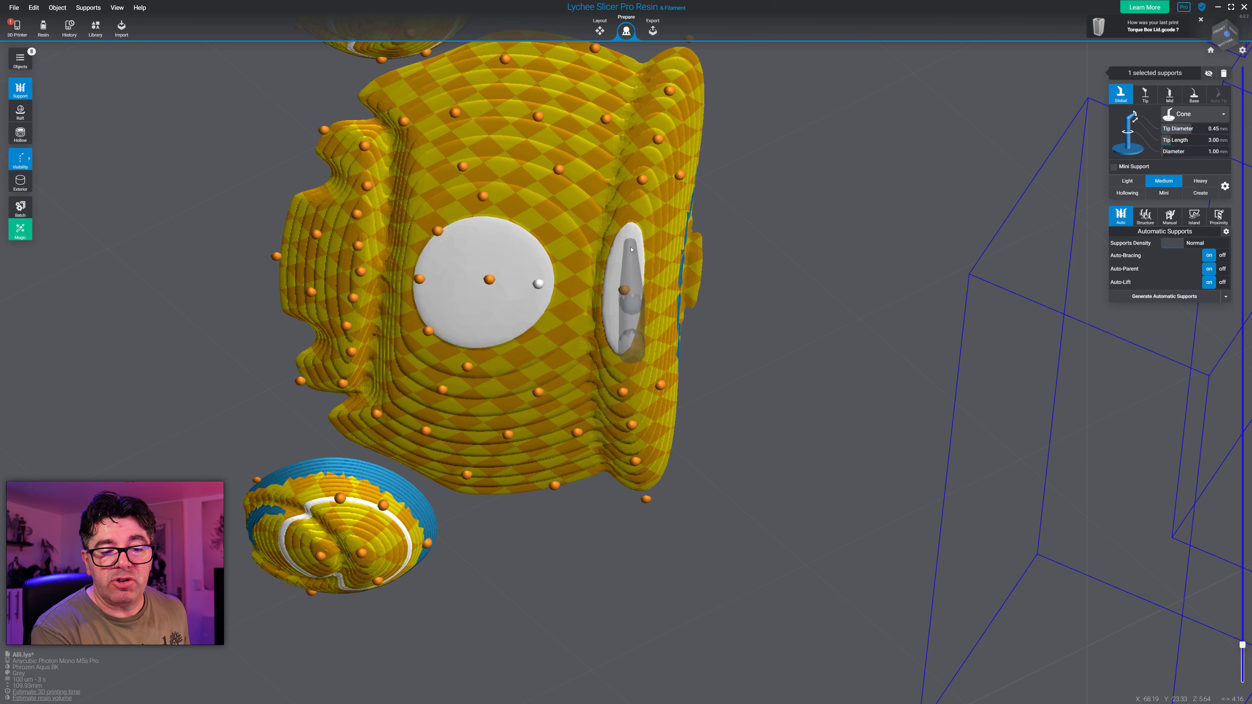
# - Switch to light supports and add them across the flat round area and along the neighbouring narrow oval
pyautogui.click(1128, 183)
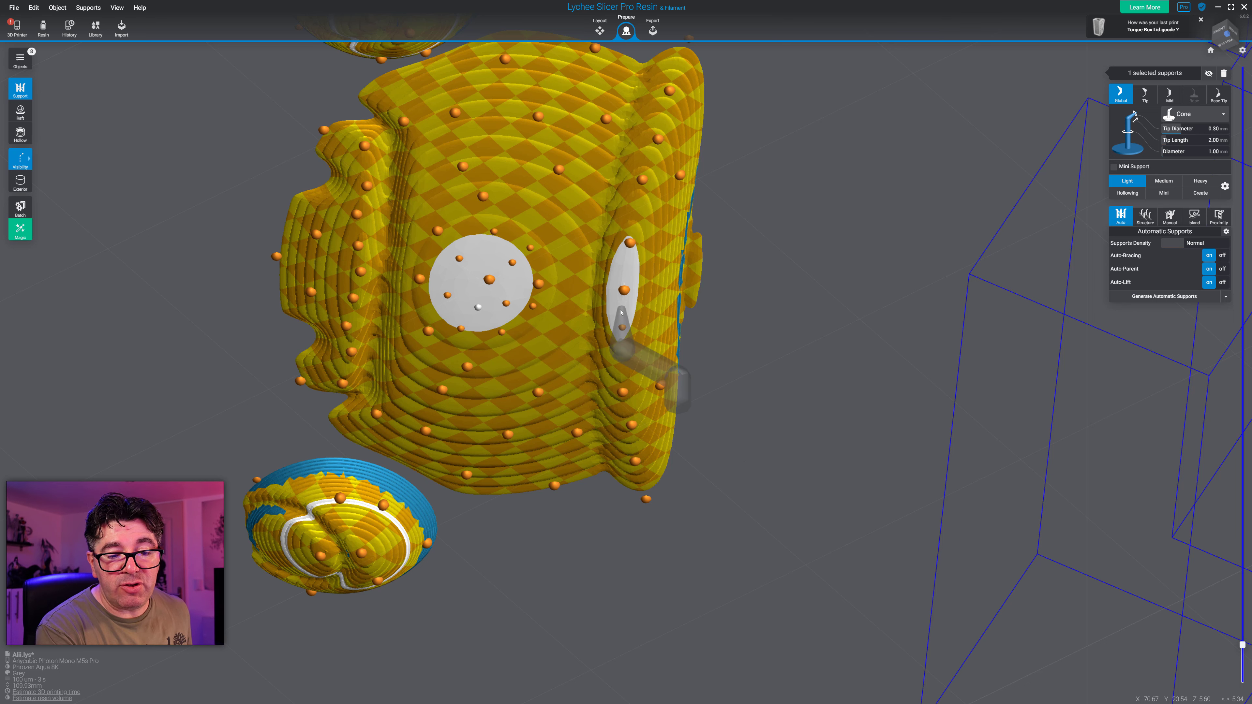
pyautogui.click(631, 272)
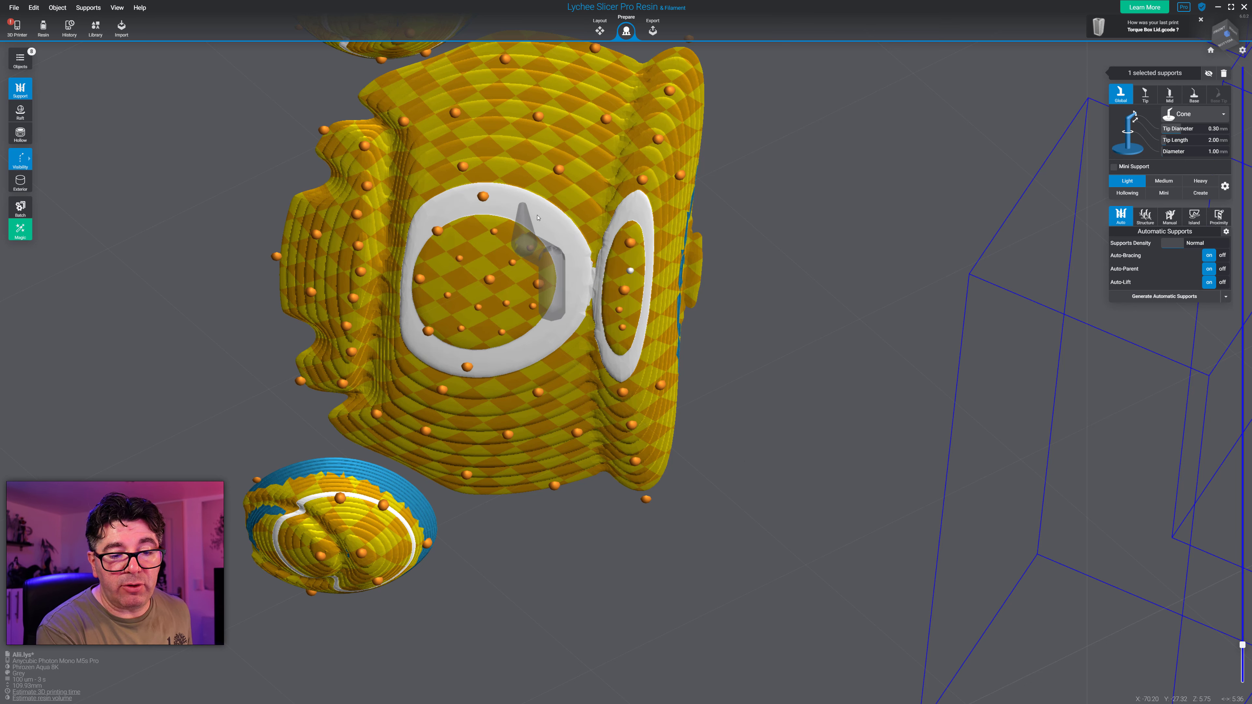
# - Place light supports along the layer contour rings surrounding the flat round area on the model's underside
pyautogui.click(570, 243)
pyautogui.click(452, 203)
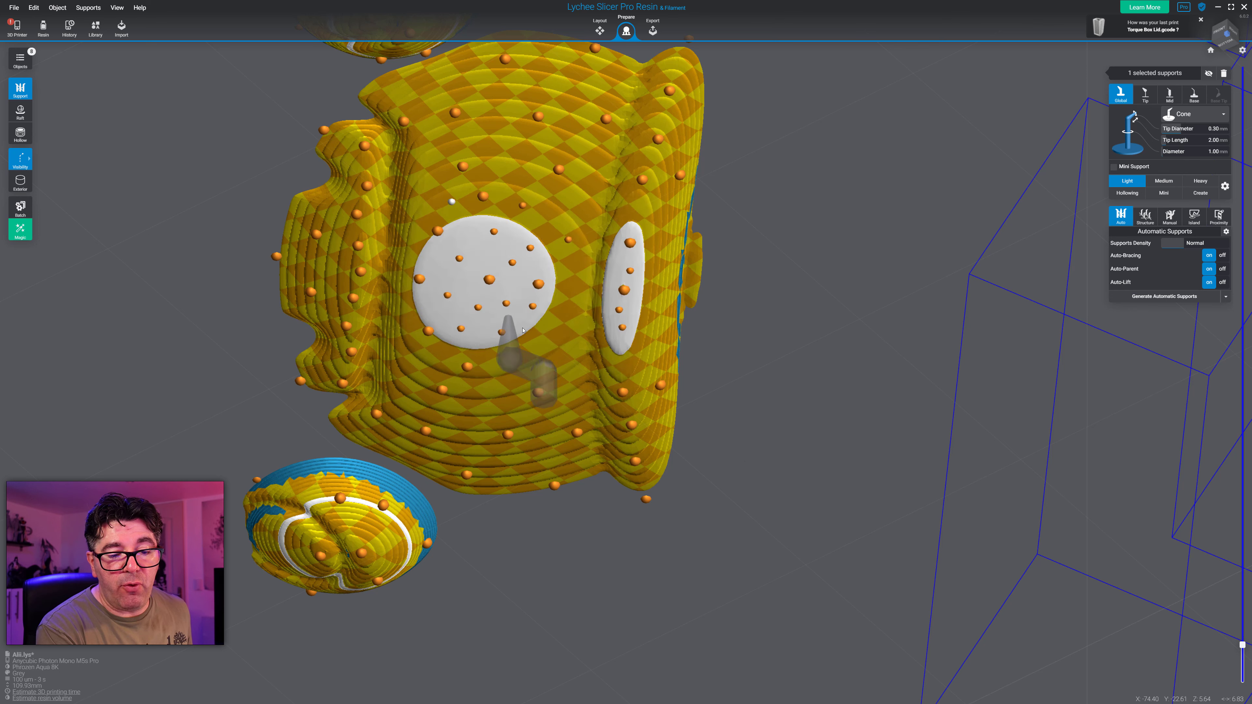
pyautogui.click(577, 284)
pyautogui.click(537, 350)
pyautogui.click(501, 368)
pyautogui.click(442, 357)
pyautogui.click(408, 341)
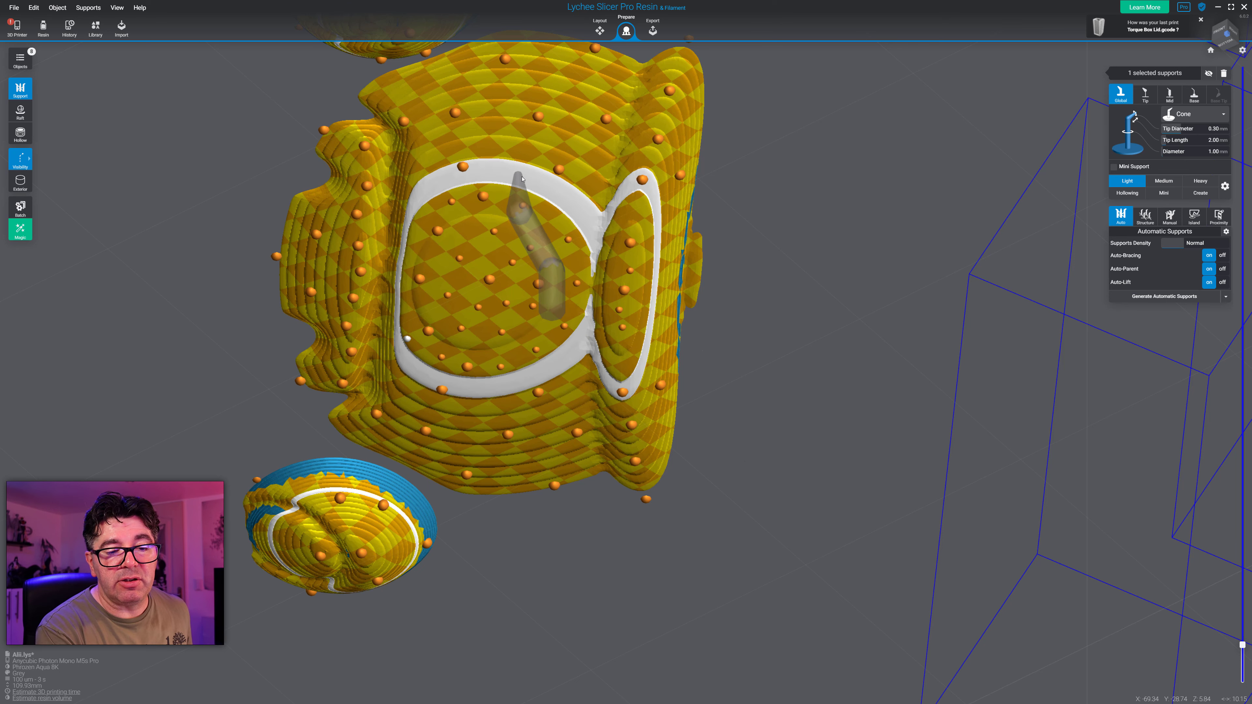
pyautogui.click(569, 197)
pyautogui.click(567, 365)
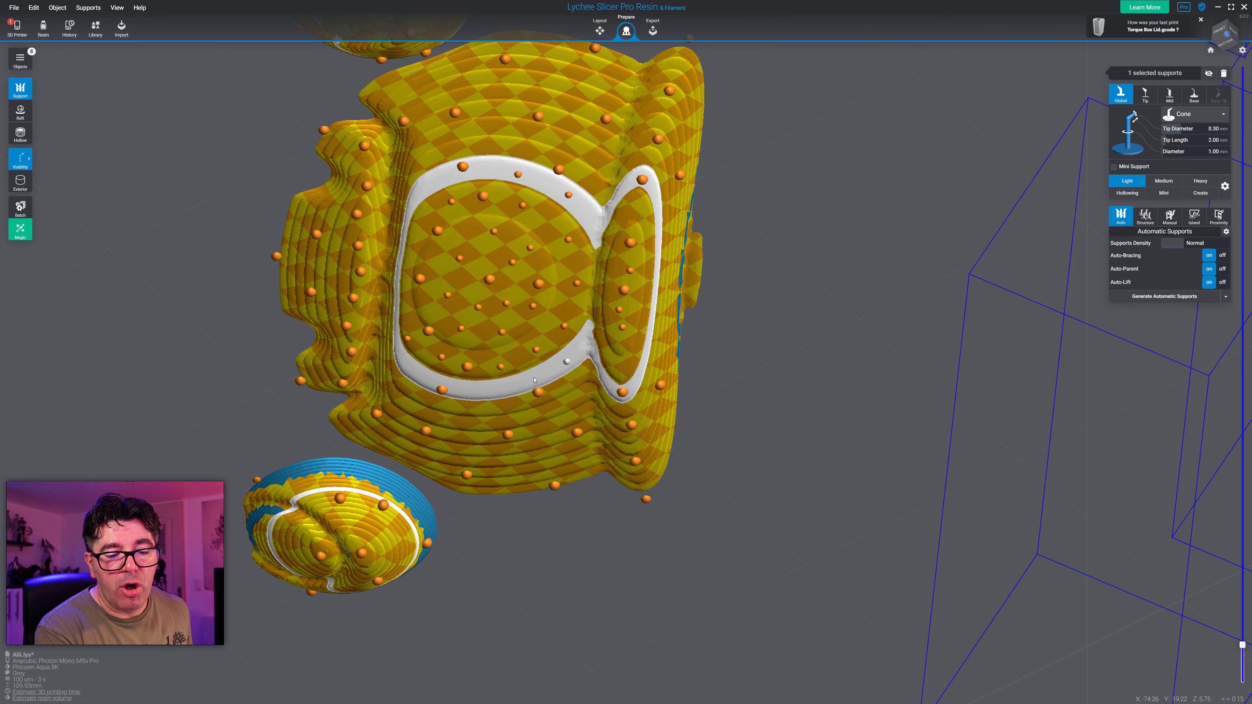
pyautogui.click(506, 388)
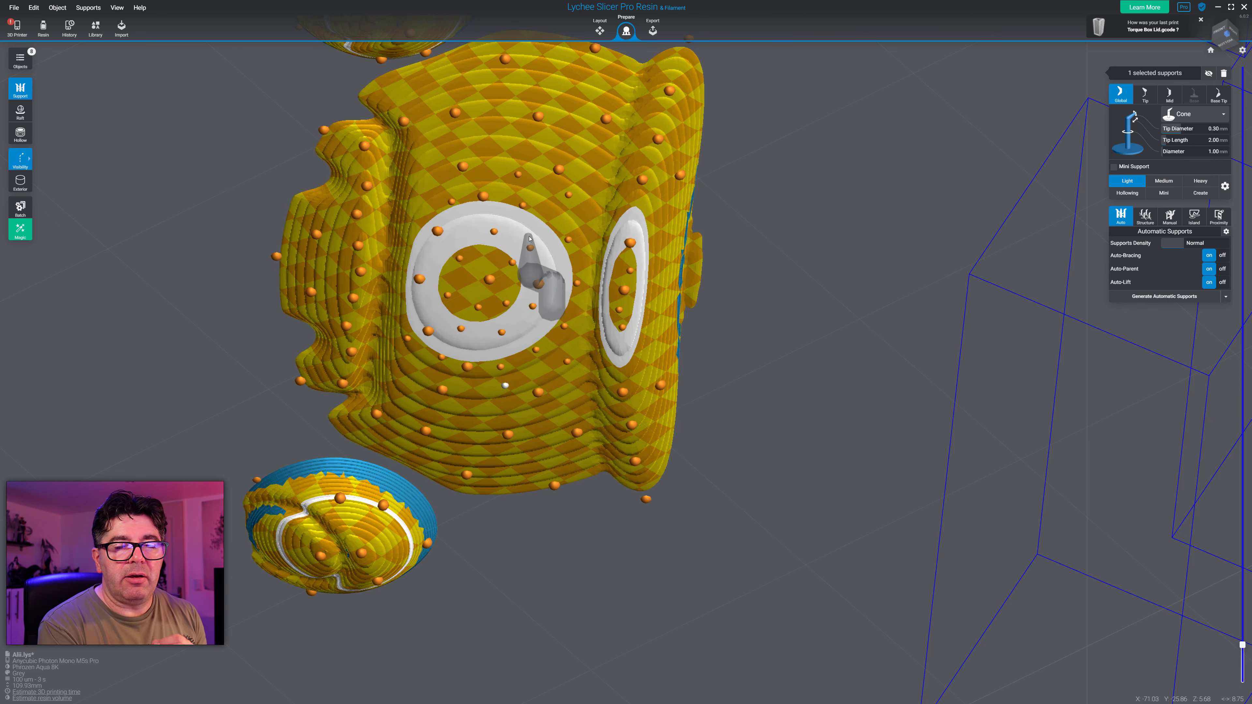
# - Examine the distribution of the contact points on the model's underside, including the two round knobs beside it
pyautogui.moveTo(538, 242); pyautogui.dragTo(545, 279, button='right')
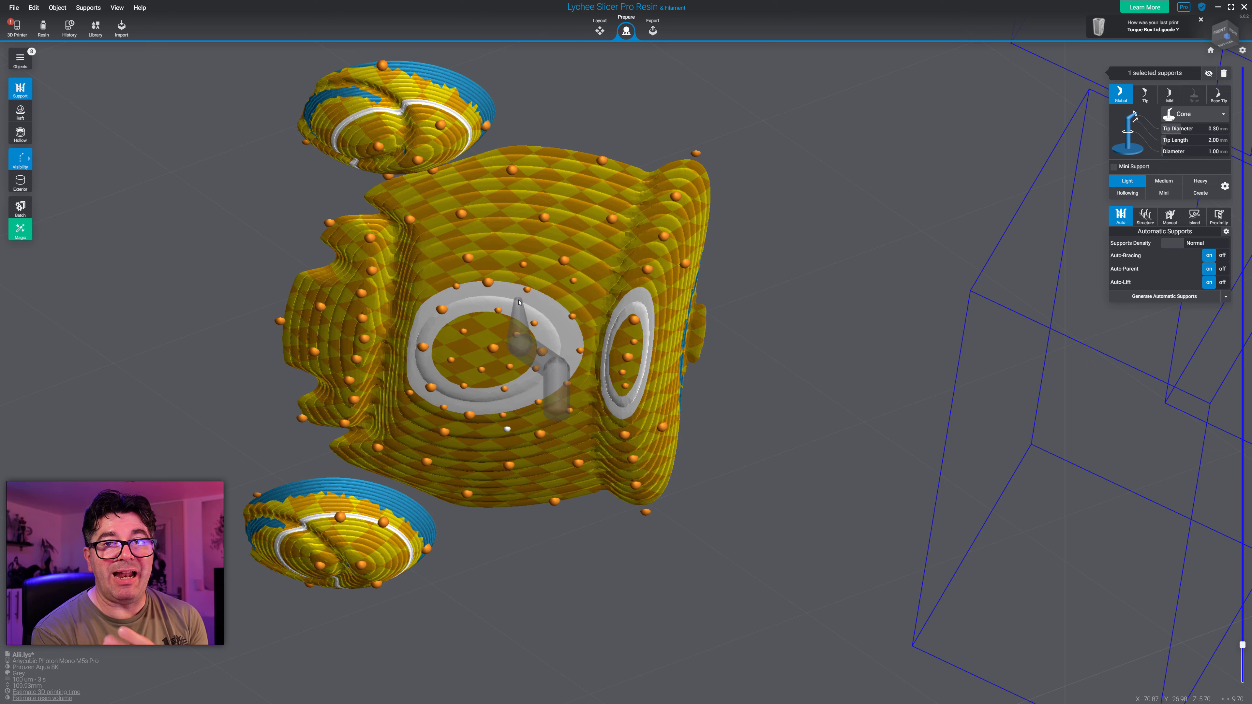
pyautogui.scroll(-2, 519, 300)
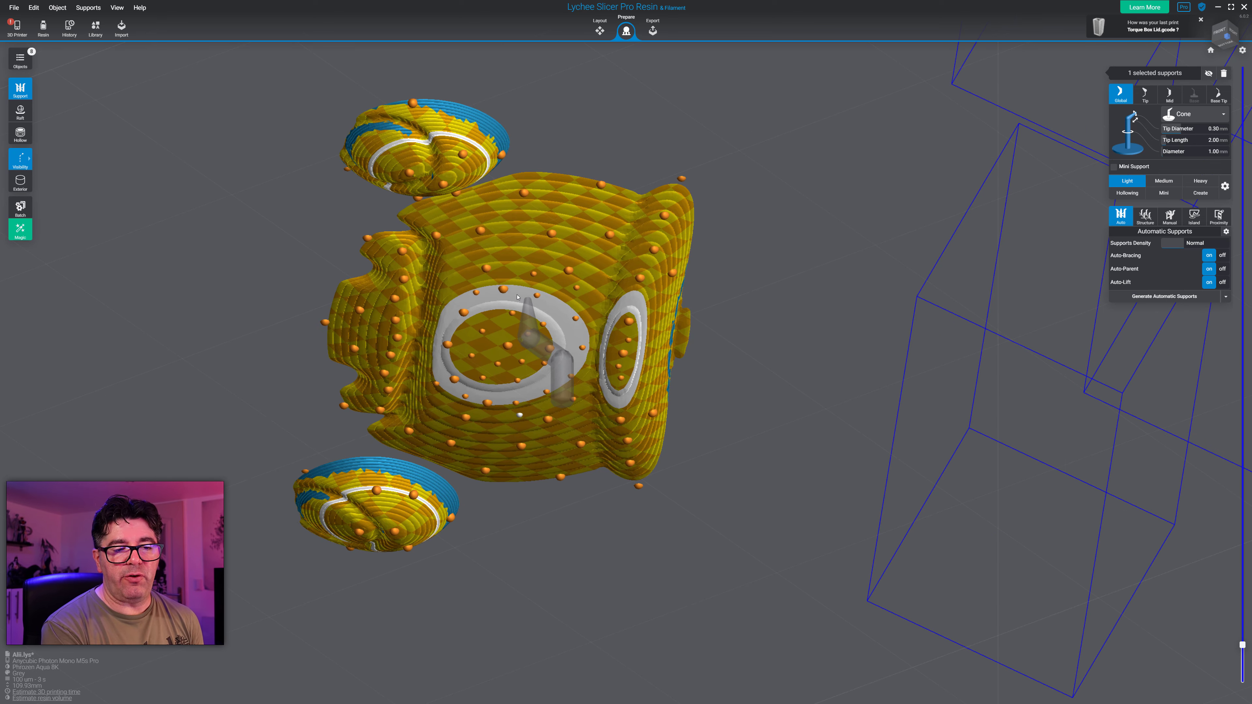
pyautogui.scroll(-1, 518, 297)
pyautogui.moveTo(476, 276); pyautogui.dragTo(476, 198, button='right')
pyautogui.scroll(1, 475, 187)
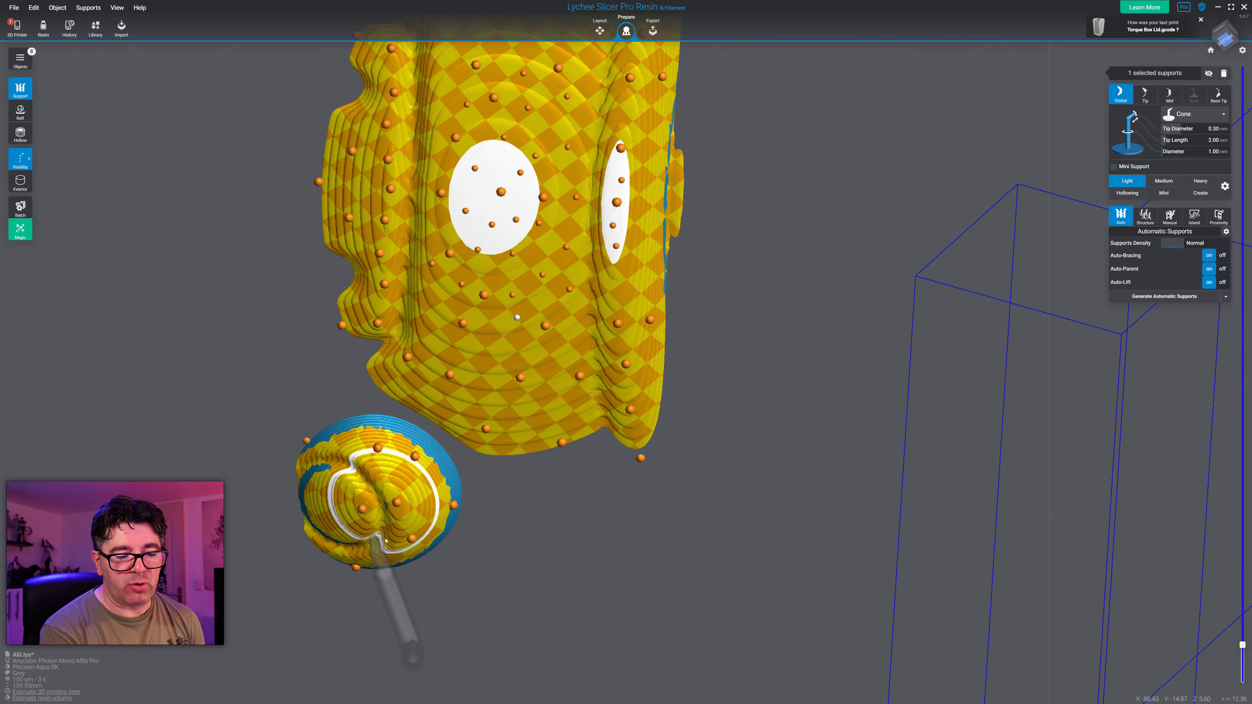
pyautogui.scroll(-5, 407, 511)
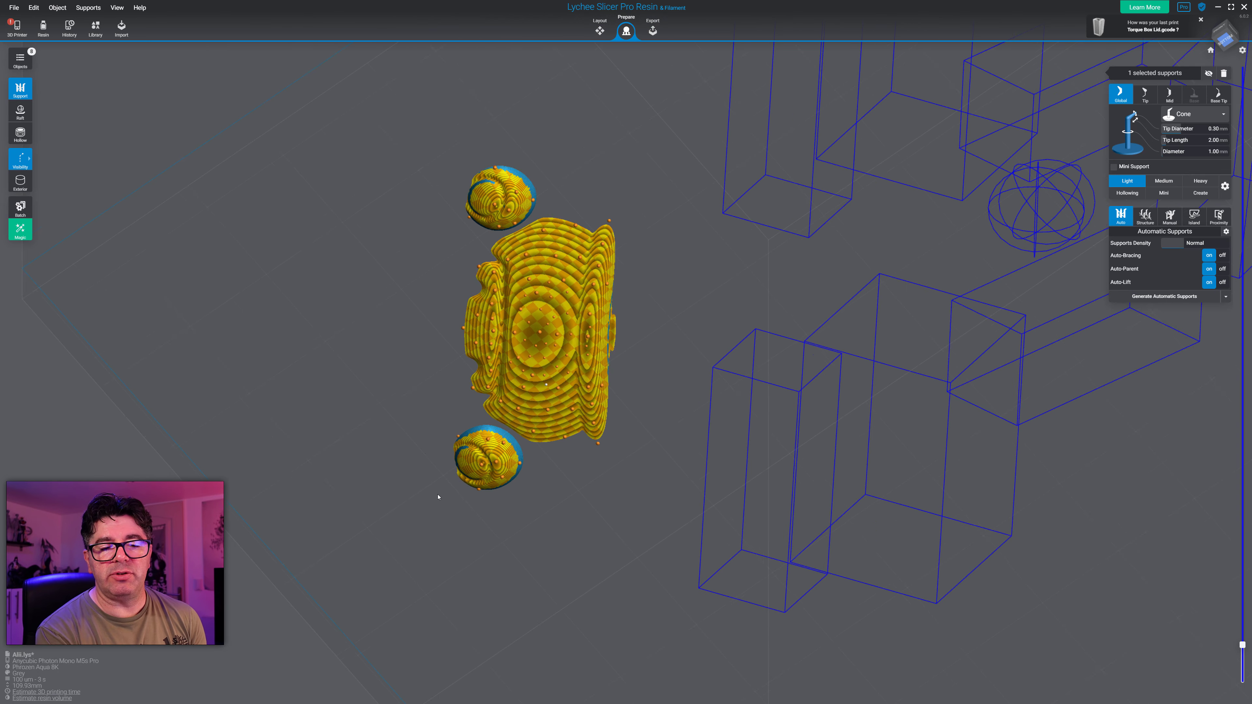
pyautogui.scroll(-2, 441, 495)
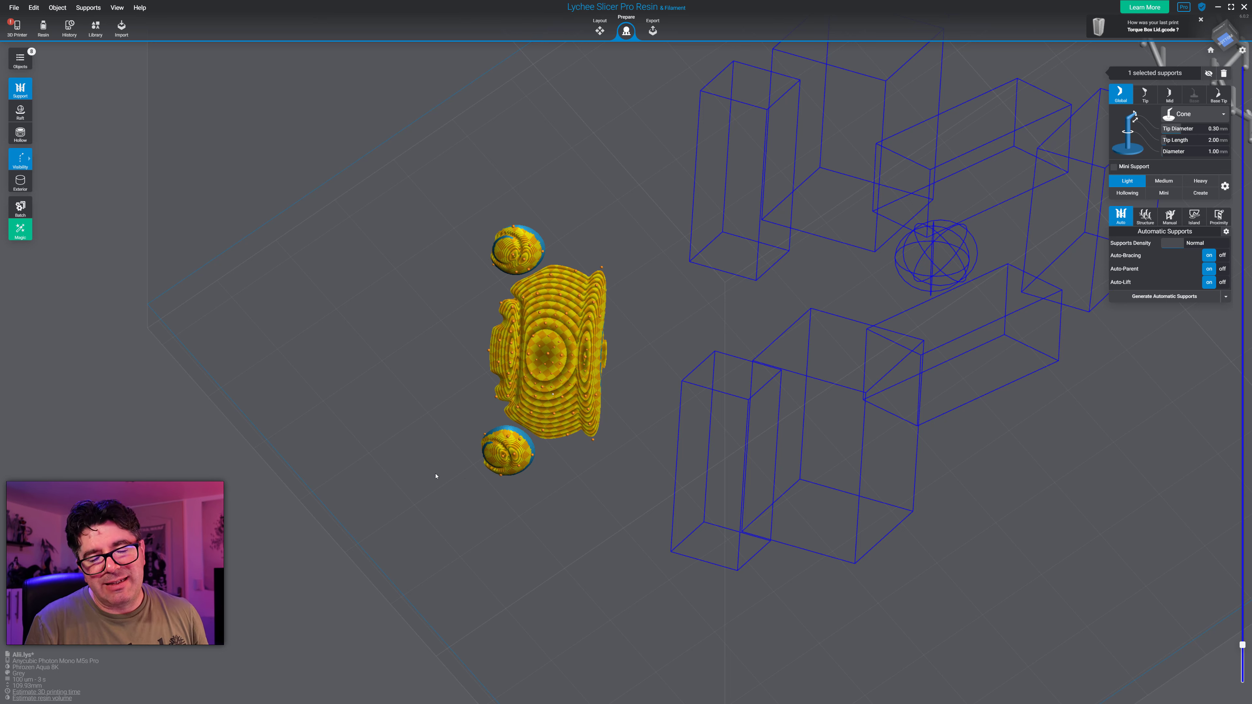
pyautogui.scroll(5, 645, 394)
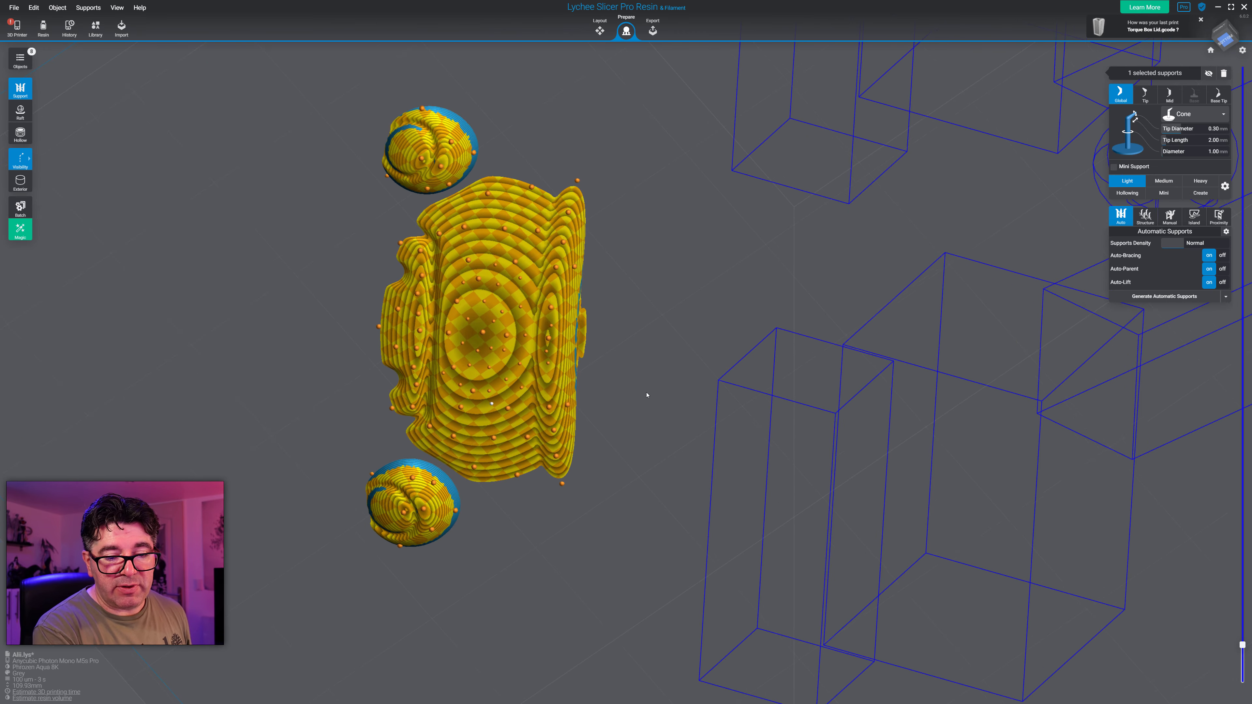
# - Advance the layer preview beyond layer 73 and examine how the hull and the paired domes grow
pyautogui.moveTo(624, 381); pyautogui.dragTo(625, 379, button='right')
pyautogui.keyDown('shift'); pyautogui.scroll(5, 625, 379); pyautogui.keyUp('shift')
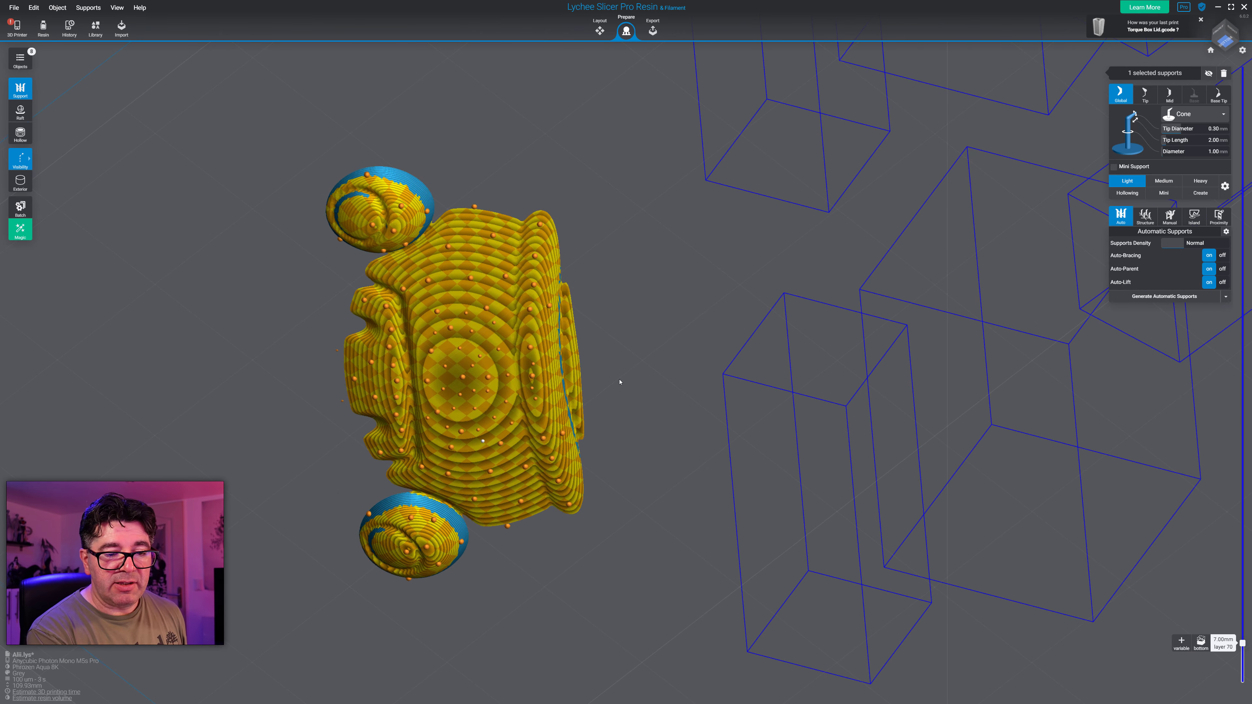
pyautogui.keyDown('shift'); pyautogui.scroll(10, 625, 379); pyautogui.keyUp('shift')
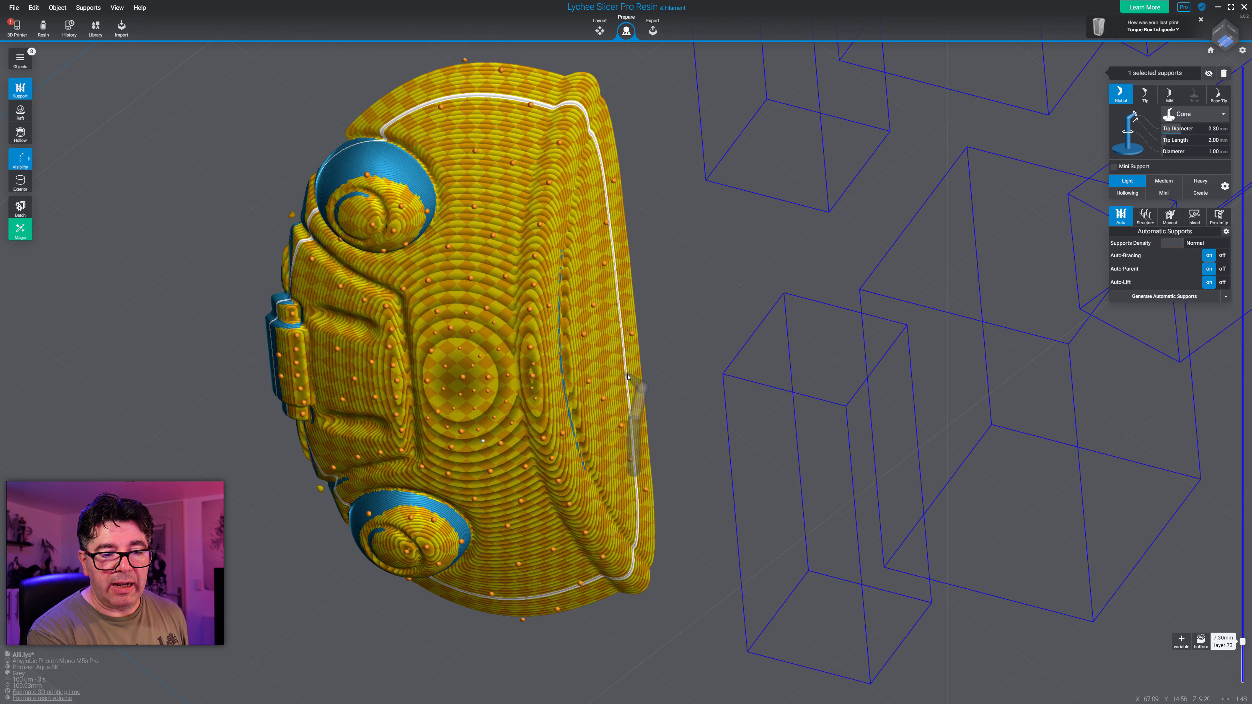
pyautogui.keyDown('shift'); pyautogui.scroll(15, 667, 369); pyautogui.keyUp('shift')
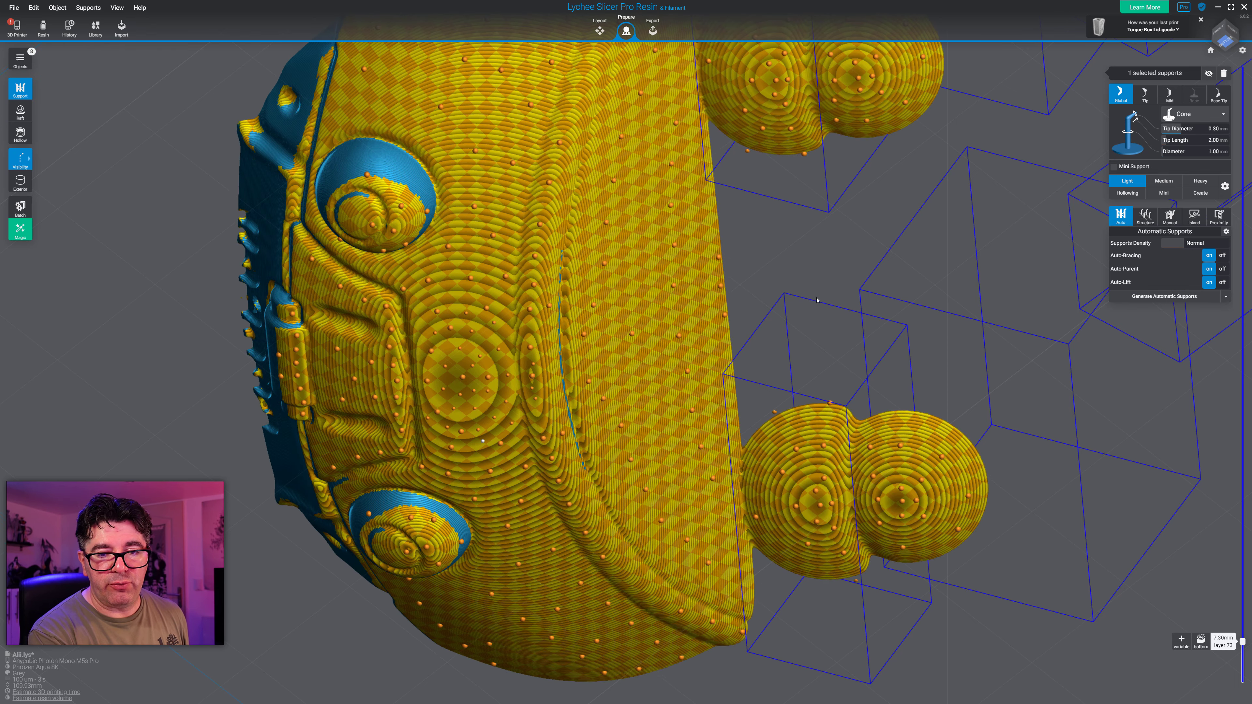
pyautogui.moveTo(834, 289); pyautogui.dragTo(710, 349, button='right')
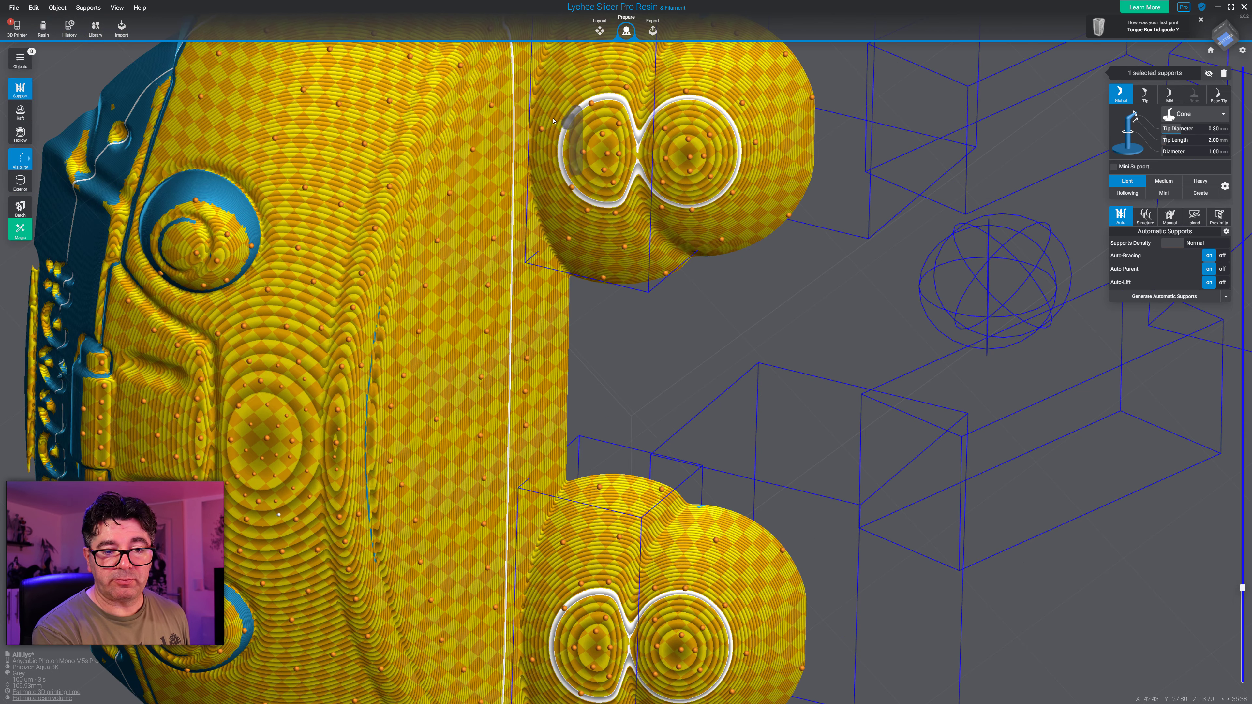
# - Place light supports around the lowest points of both bulges on one of the paired domes
pyautogui.click(681, 148)
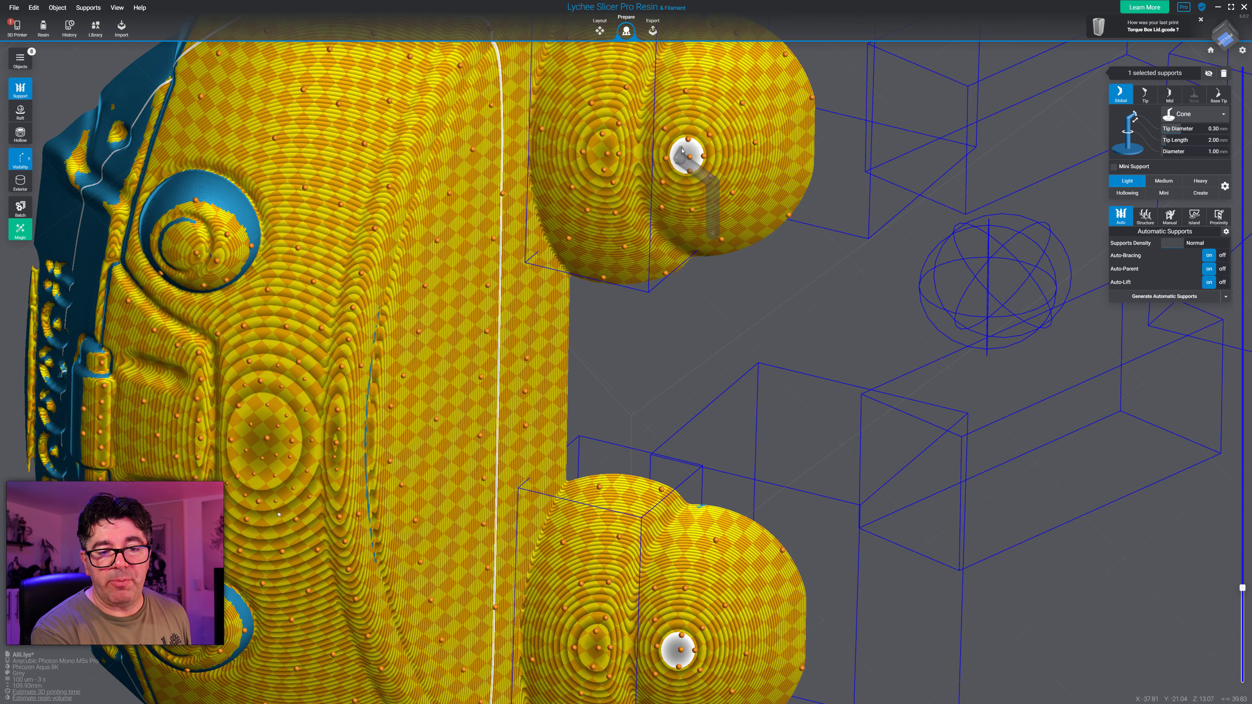
pyautogui.click(681, 165)
pyautogui.click(597, 145)
pyautogui.click(599, 153)
pyautogui.click(599, 162)
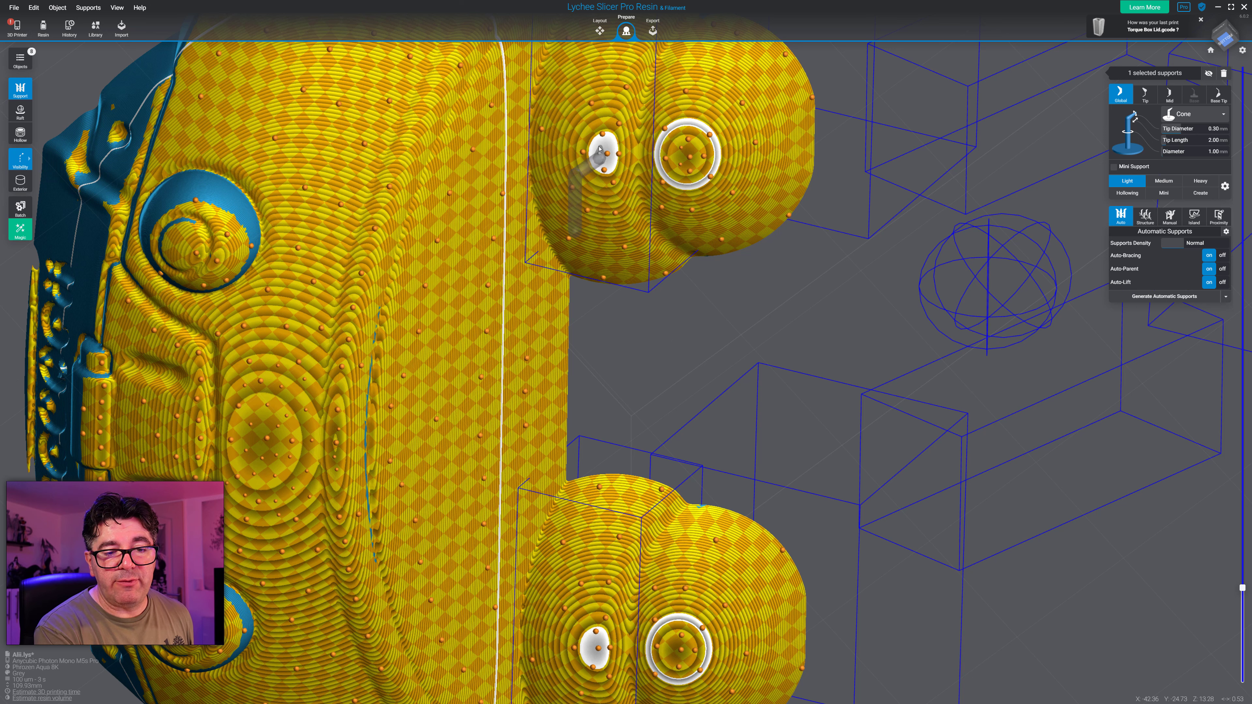
pyautogui.click(617, 167)
pyautogui.click(595, 163)
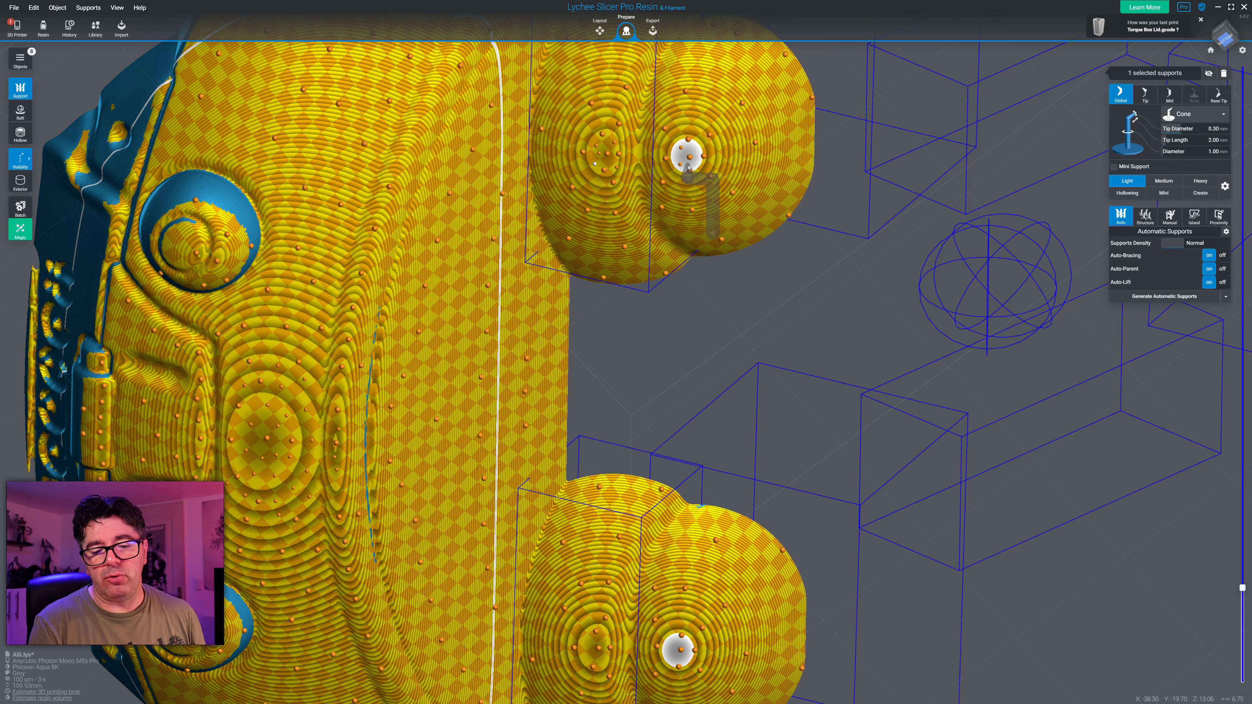
# - Advance the layer preview to layer 769 and view the supported underside with its large domes
pyautogui.moveTo(375, 192); pyautogui.dragTo(601, 210, button='right')
pyautogui.scroll(-3, 458, 298)
pyautogui.scroll(1, 703, 190)
pyautogui.press('Up')
pyautogui.press('Up')
pyautogui.press('Up')
pyautogui.press('Up')
pyautogui.press('Up')
pyautogui.press('Up')
pyautogui.press('Up')
pyautogui.press('Up')
pyautogui.press('Up')
pyautogui.press('Up')
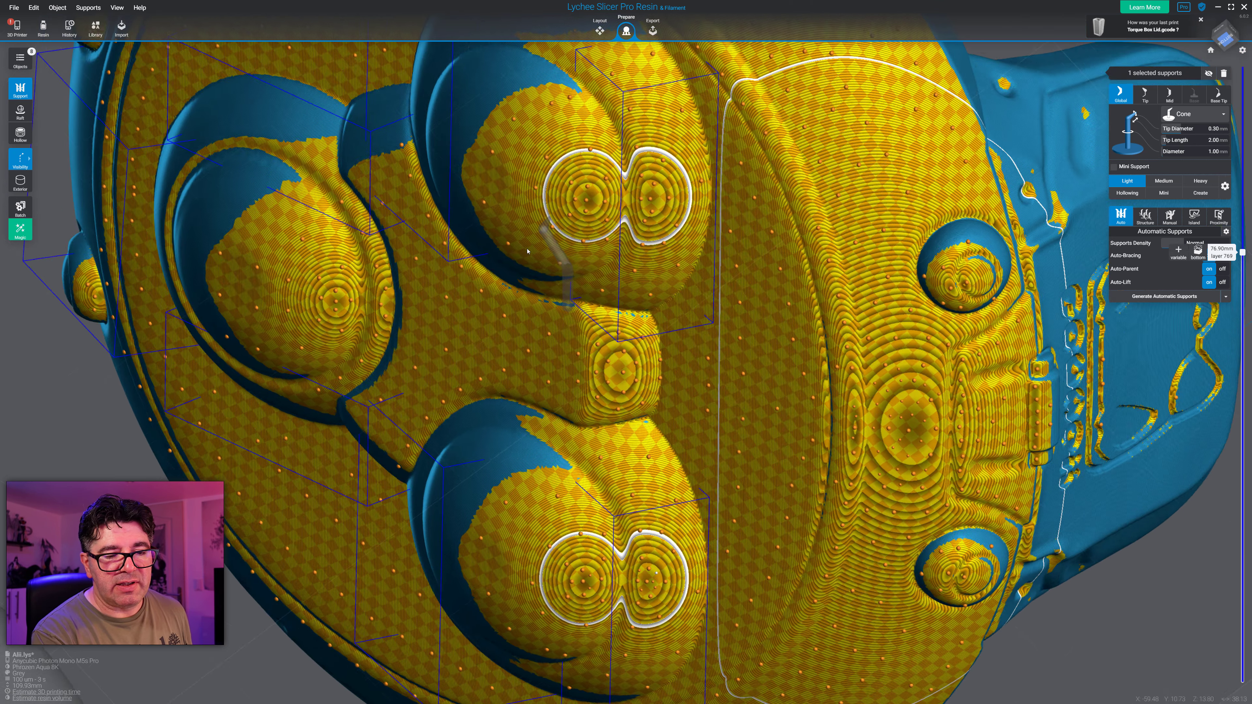
# - Examine the support contact points and layer contours on the domes and the tilted underside from the side
pyautogui.moveTo(586, 222); pyautogui.dragTo(626, 260, button='right')
pyautogui.scroll(-2, 627, 262)
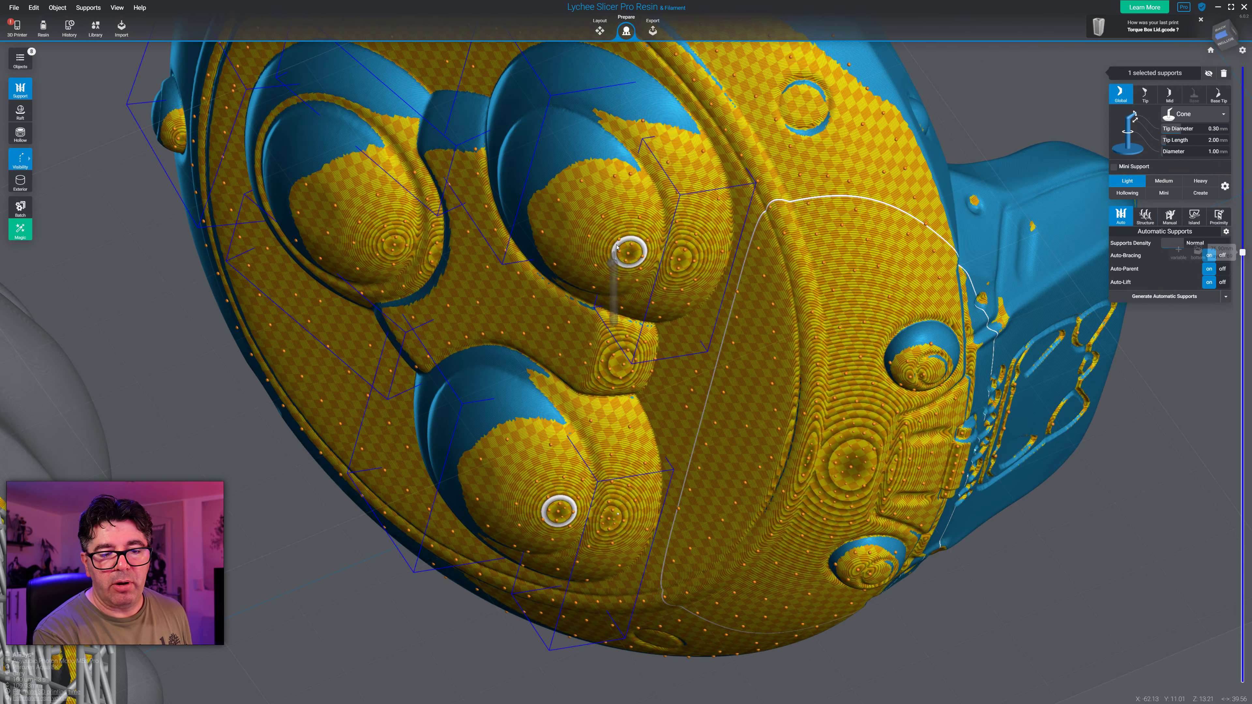
pyautogui.moveTo(622, 364); pyautogui.dragTo(678, 390, button='right')
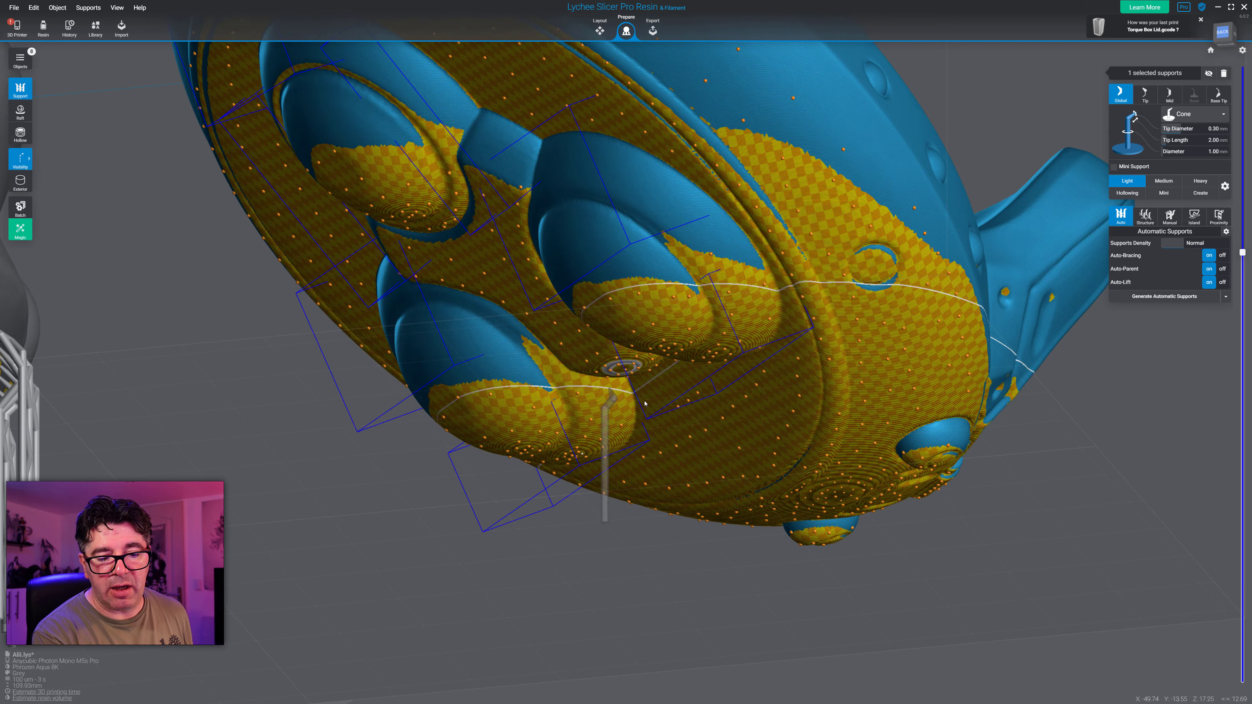
pyautogui.moveTo(491, 428); pyautogui.dragTo(508, 390, button='right')
pyautogui.moveTo(534, 350); pyautogui.dragTo(582, 478, button='middle')
pyautogui.moveTo(582, 478); pyautogui.dragTo(674, 376, button='right')
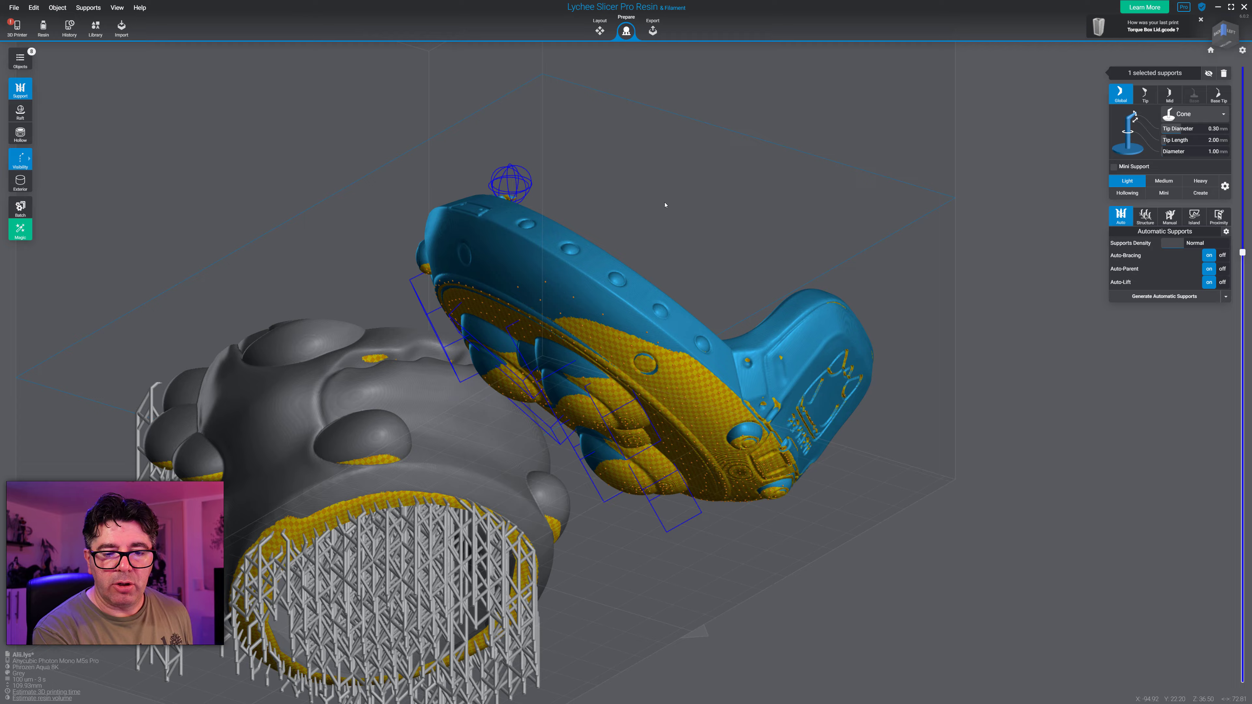
# - Select the neighbouring hollow model, show only its contact points, and examine the layer contours around the lowest spot of its rim
pyautogui.moveTo(665, 206); pyautogui.dragTo(744, 148, button='right')
pyautogui.scroll(3, 615, 269)
pyautogui.moveTo(615, 269); pyautogui.dragTo(715, 188, button='middle')
pyautogui.scroll(4, 445, 310)
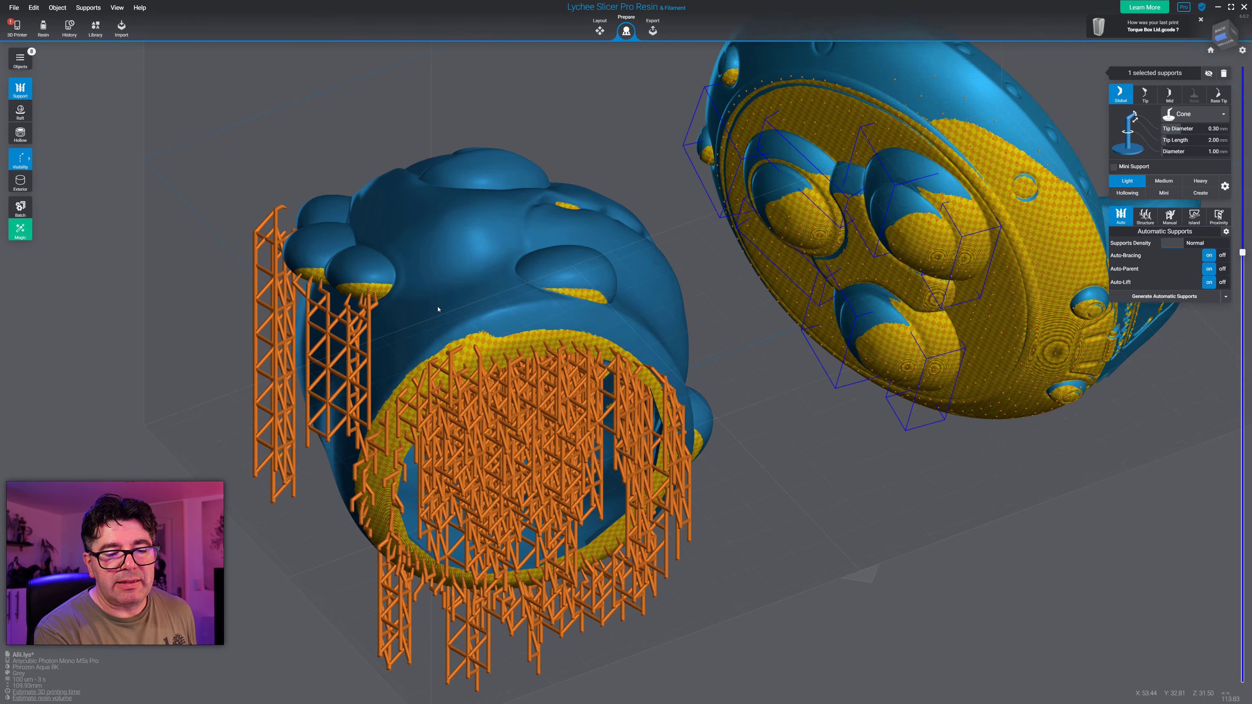
pyautogui.moveTo(444, 310); pyautogui.dragTo(446, 236, button='right')
pyautogui.scroll(8, 415, 347)
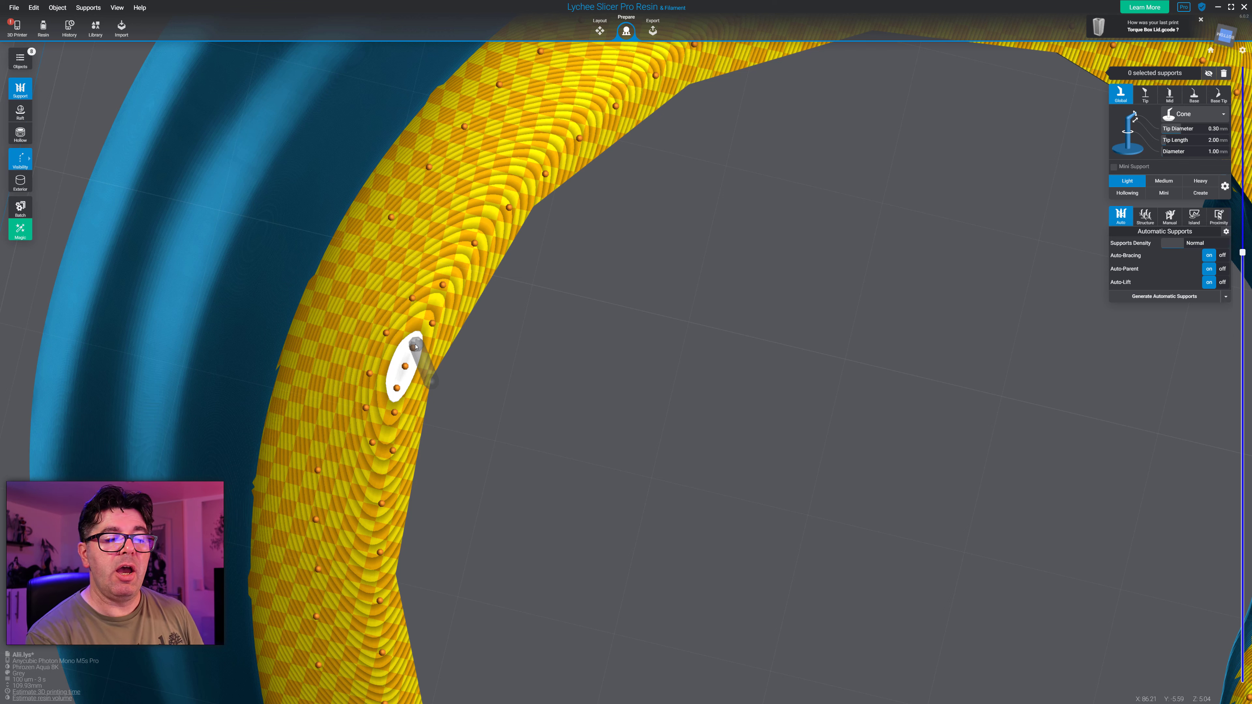
pyautogui.scroll(-2, 413, 366)
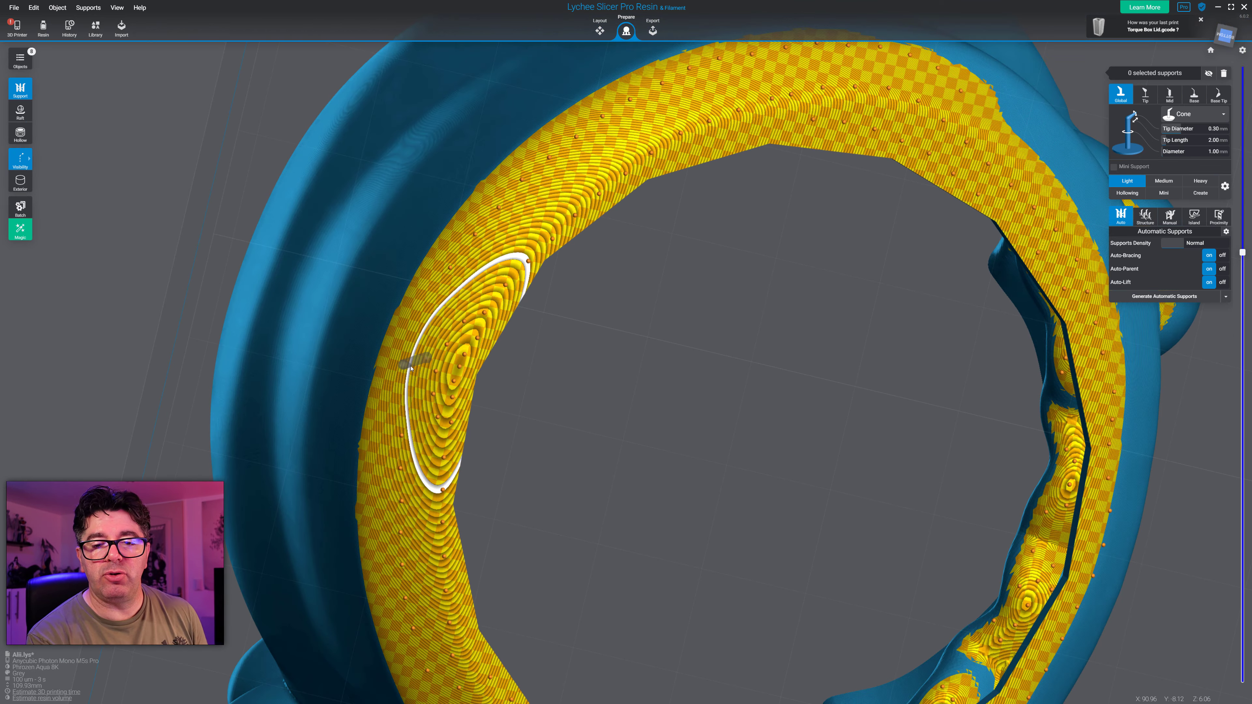
pyautogui.scroll(-2, 411, 367)
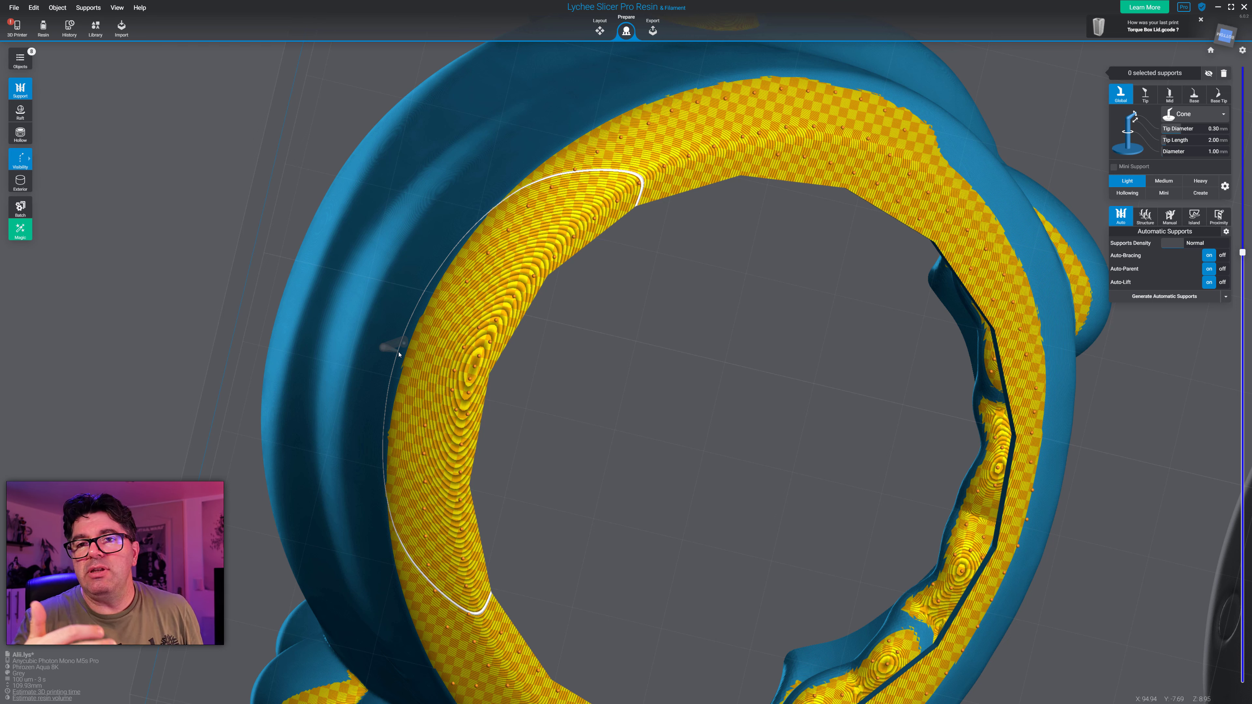
# - Examine the rim's lower edge and the contact points on the bumps inside the hollow model's opening
pyautogui.moveTo(399, 354); pyautogui.dragTo(439, 459)
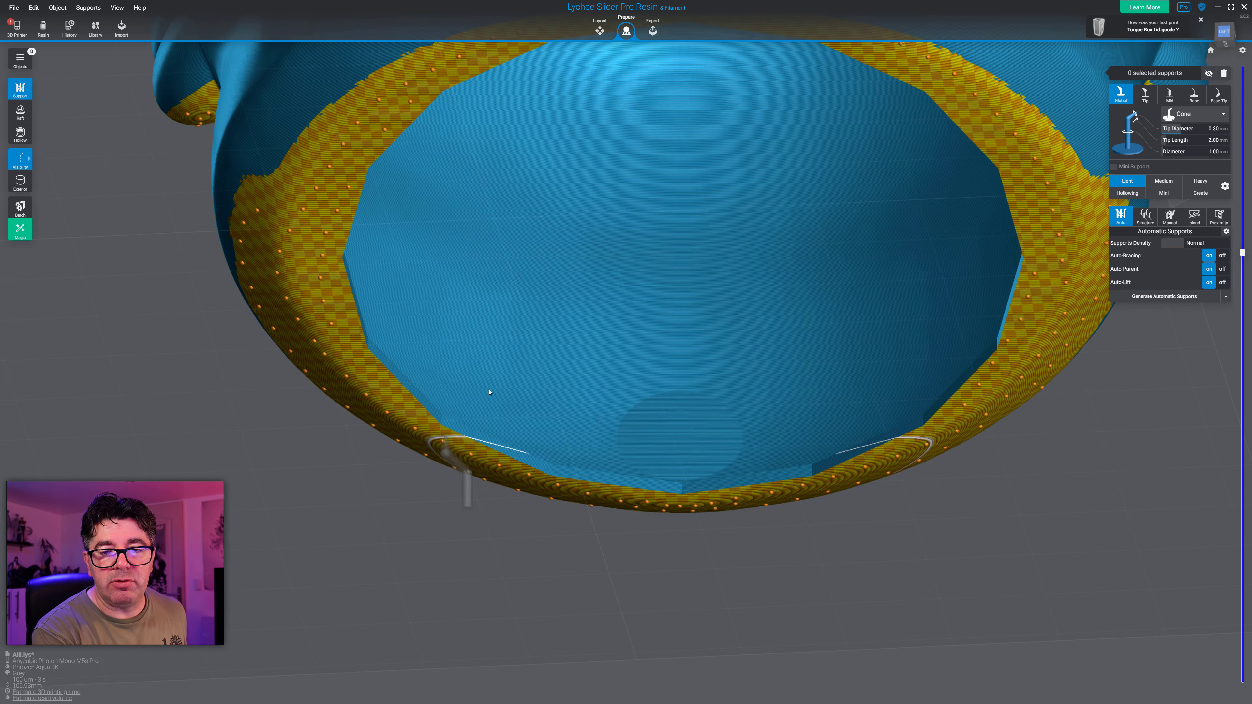
pyautogui.moveTo(489, 392); pyautogui.dragTo(386, 663, button='right')
pyautogui.moveTo(533, 331); pyautogui.dragTo(883, 474)
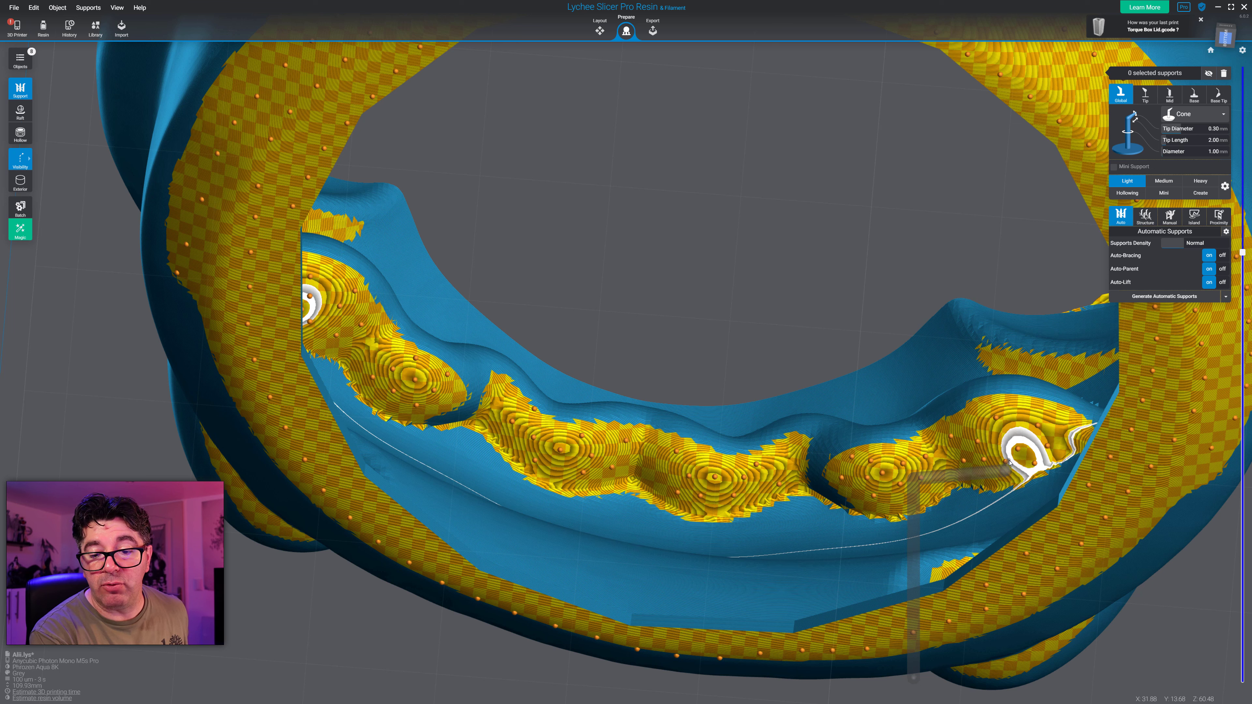